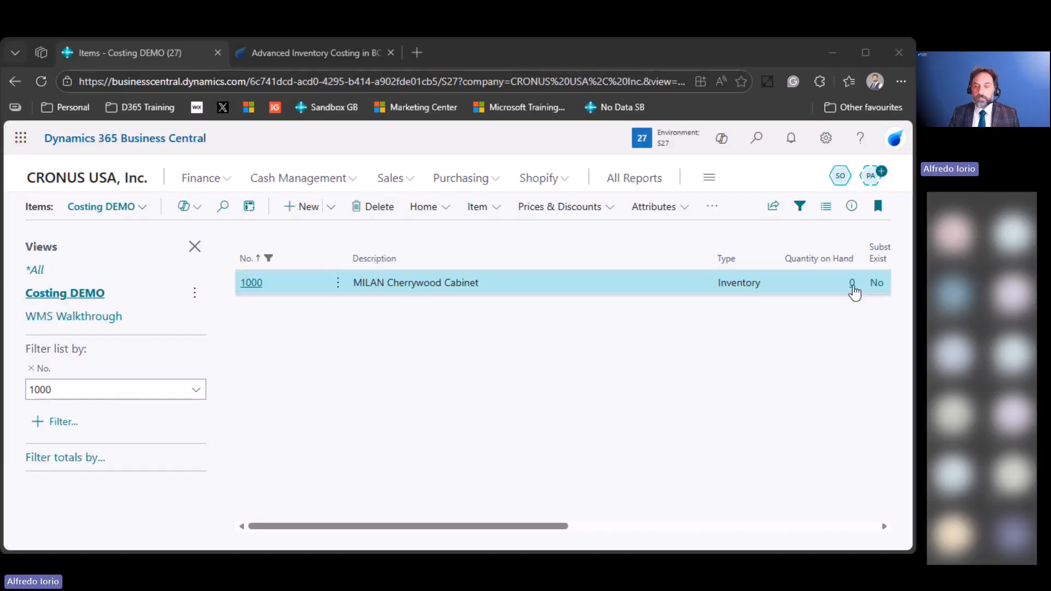
# - Open Inventory Setup to review the automatic cost posting, expected cost posting and cost adjustment settings, and close it
pyautogui.click(756, 141)
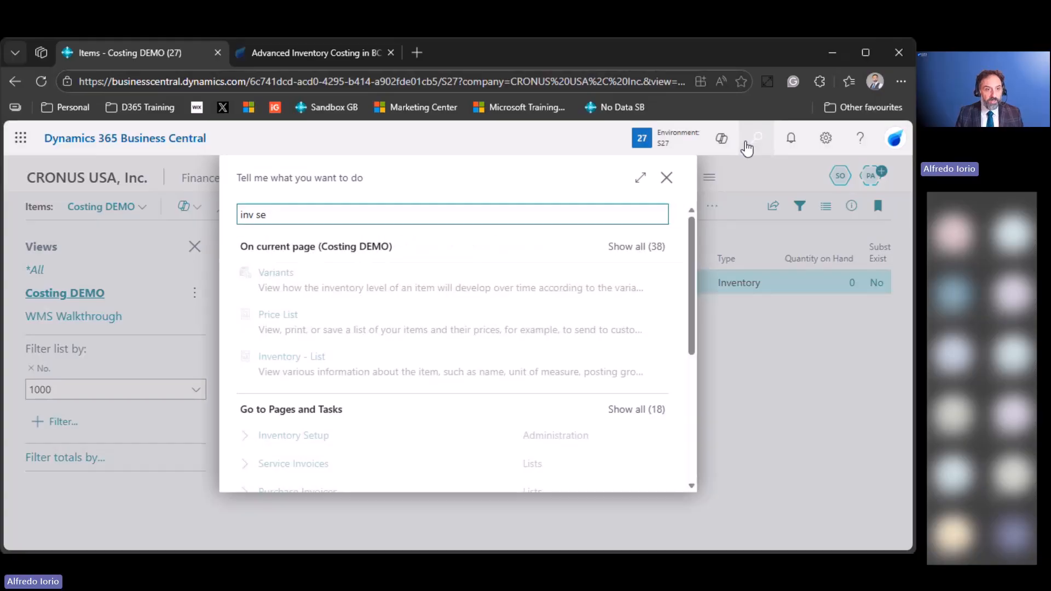
pyautogui.press('Down')
pyautogui.press('Down')
pyautogui.press('Down')
pyautogui.press('Down')
pyautogui.press('Return')
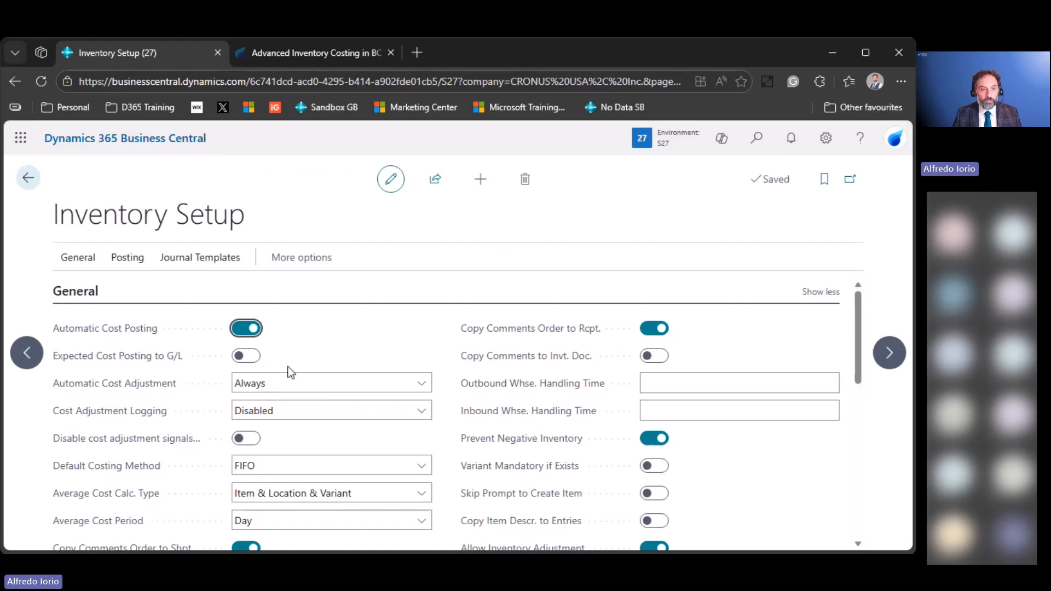
pyautogui.click(28, 179)
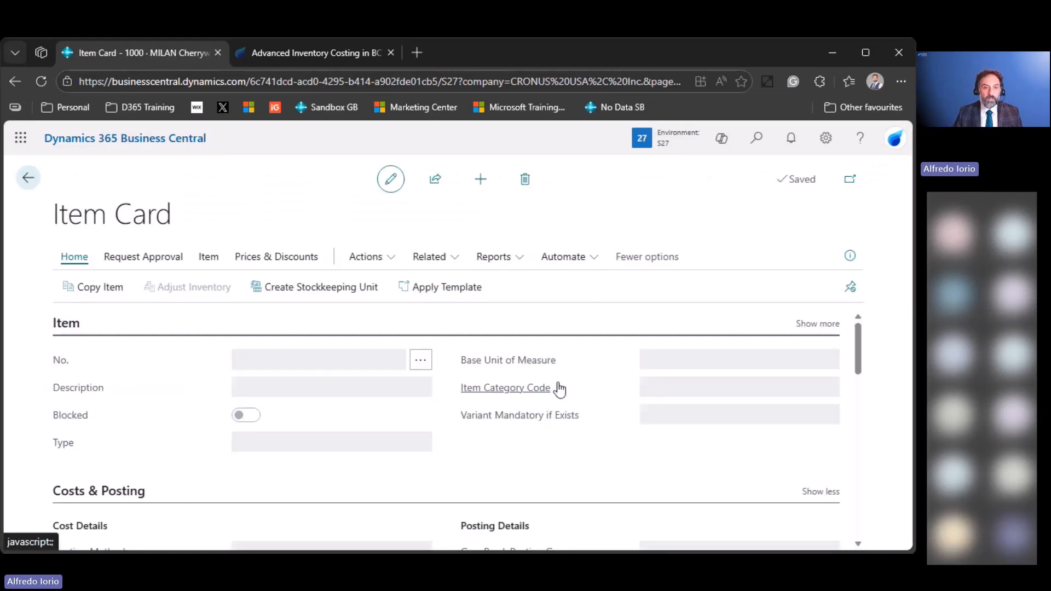
# - Review the costing method, unit cost and indirect cost percentage on the card of item 1000, and return to the item list
pyautogui.scroll(-7, 429, 445)
pyautogui.scroll(-2, 361, 443)
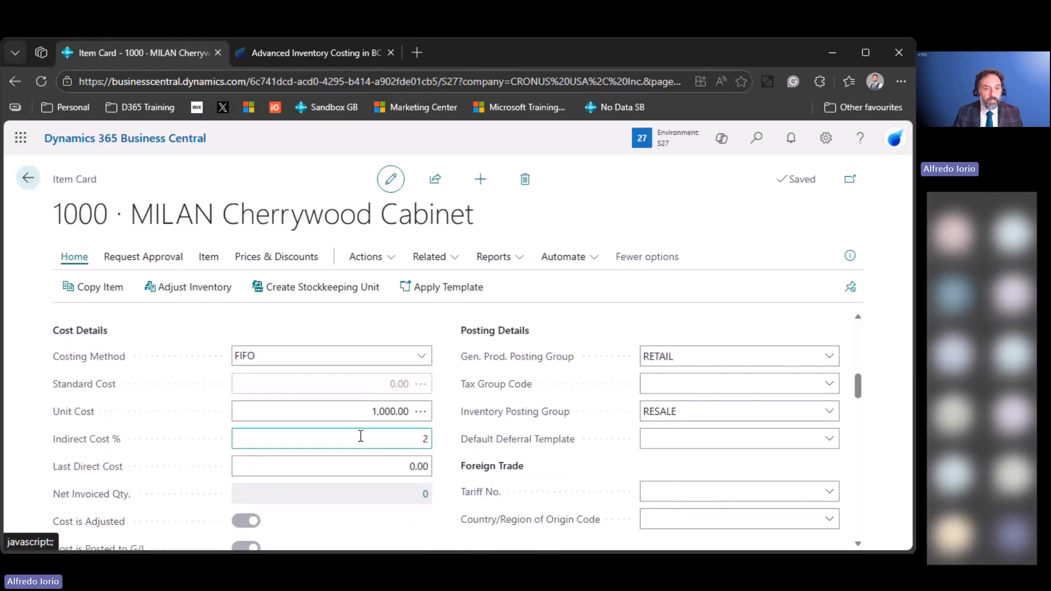
pyautogui.click(348, 436)
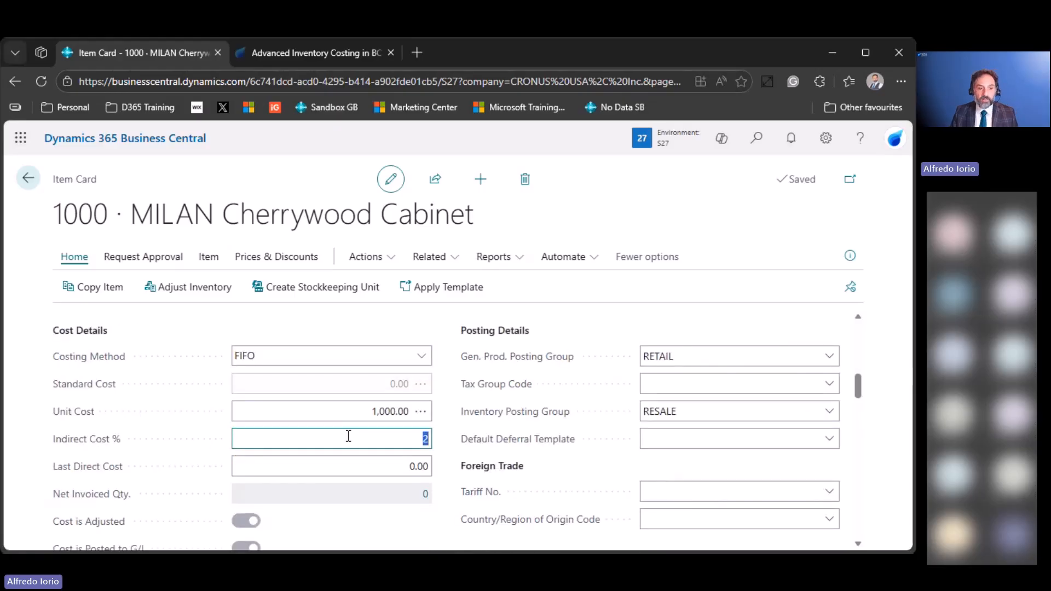
pyautogui.click(31, 347)
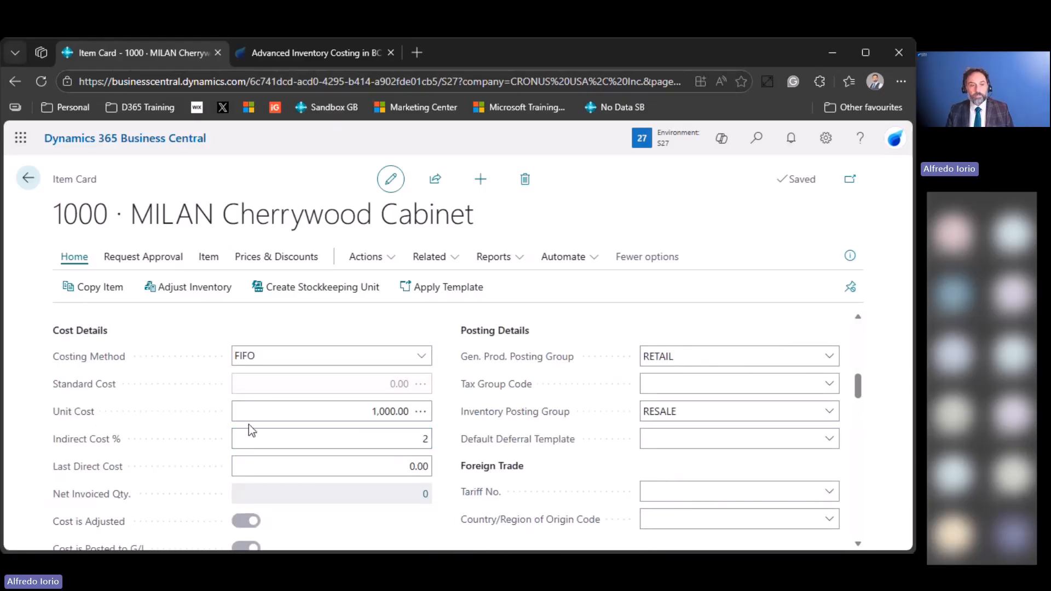
pyautogui.click(341, 404)
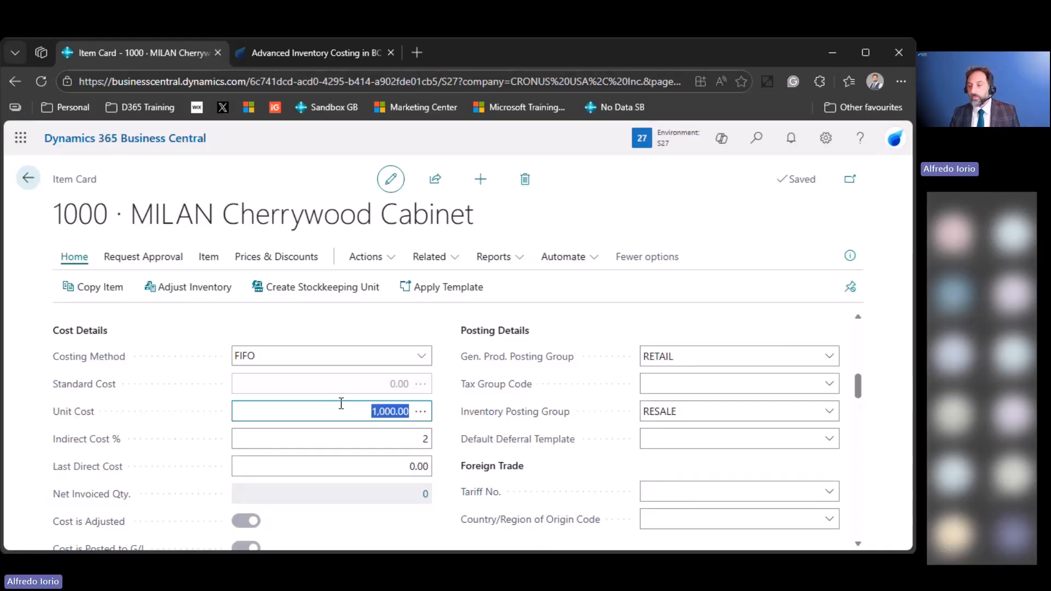
pyautogui.click(28, 179)
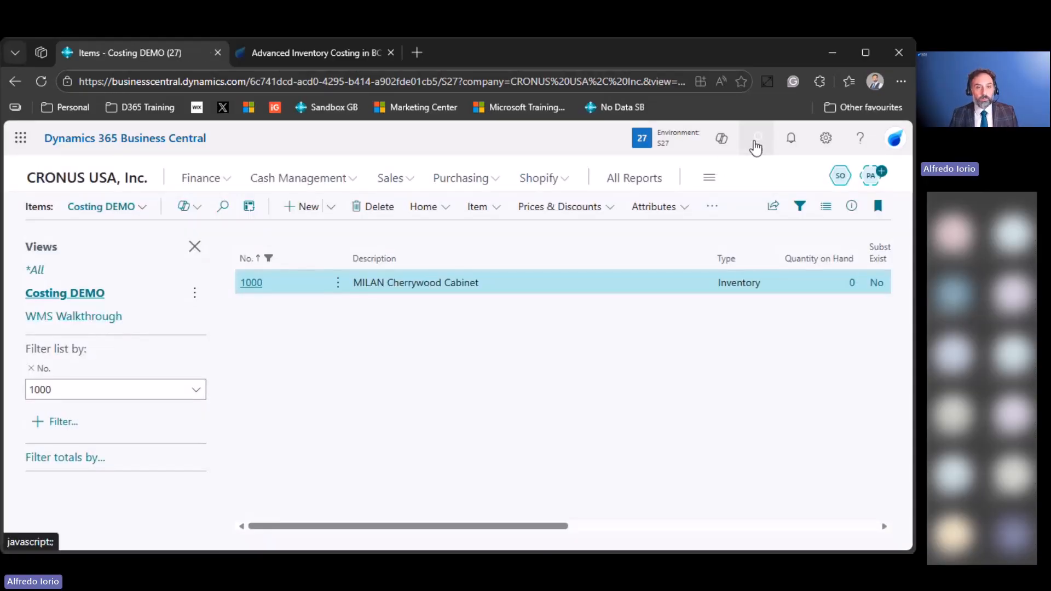
# - Create a new purchase order for the vendor Fabrikam, Inc
pyautogui.click(755, 141)
pyautogui.write('pur')
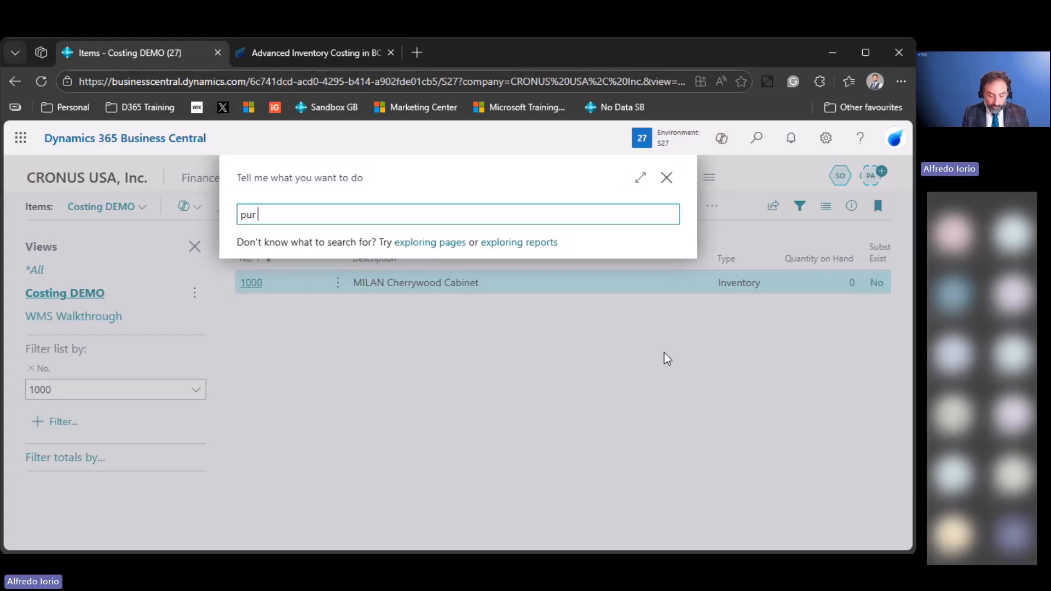
pyautogui.write(' or')
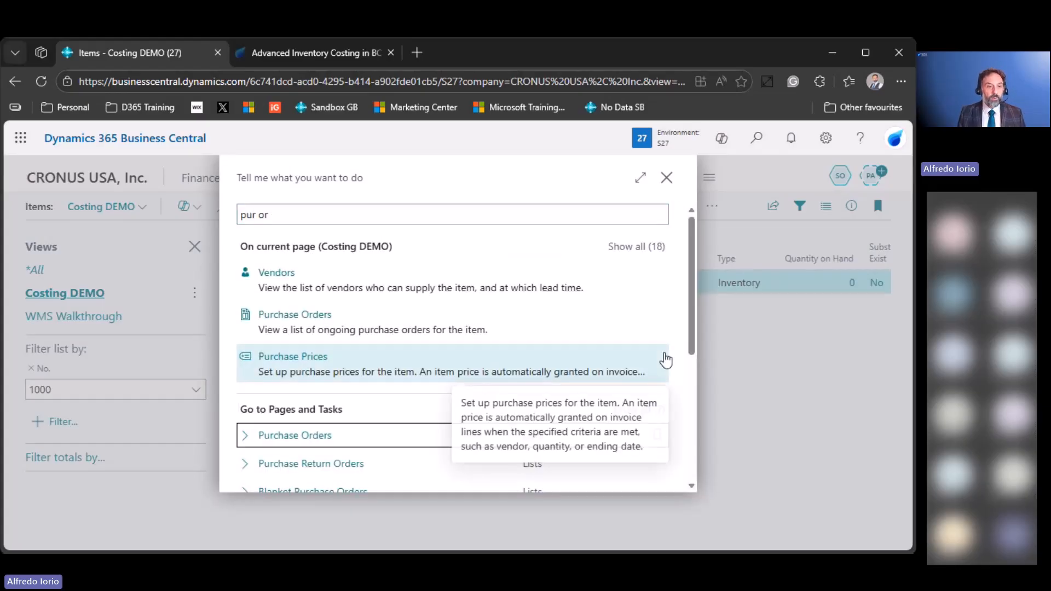
pyautogui.press('Return')
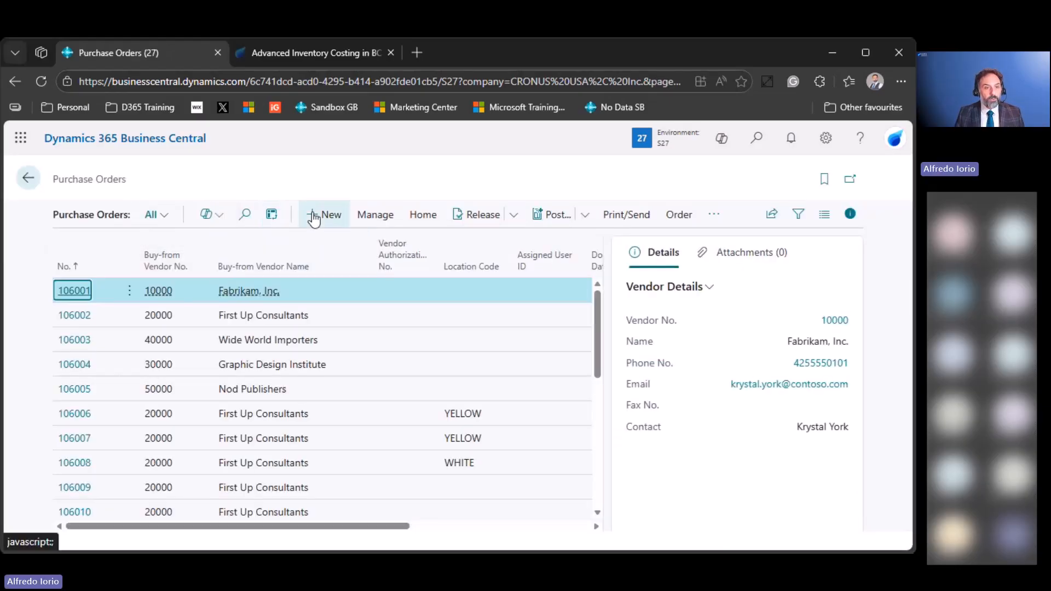
pyautogui.click(314, 219)
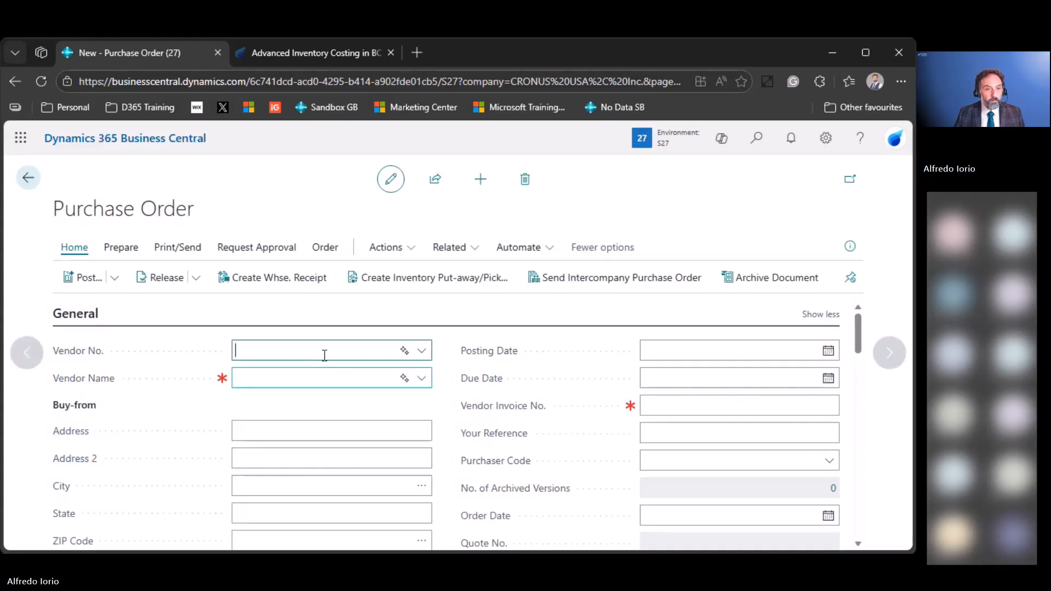
pyautogui.click(421, 351)
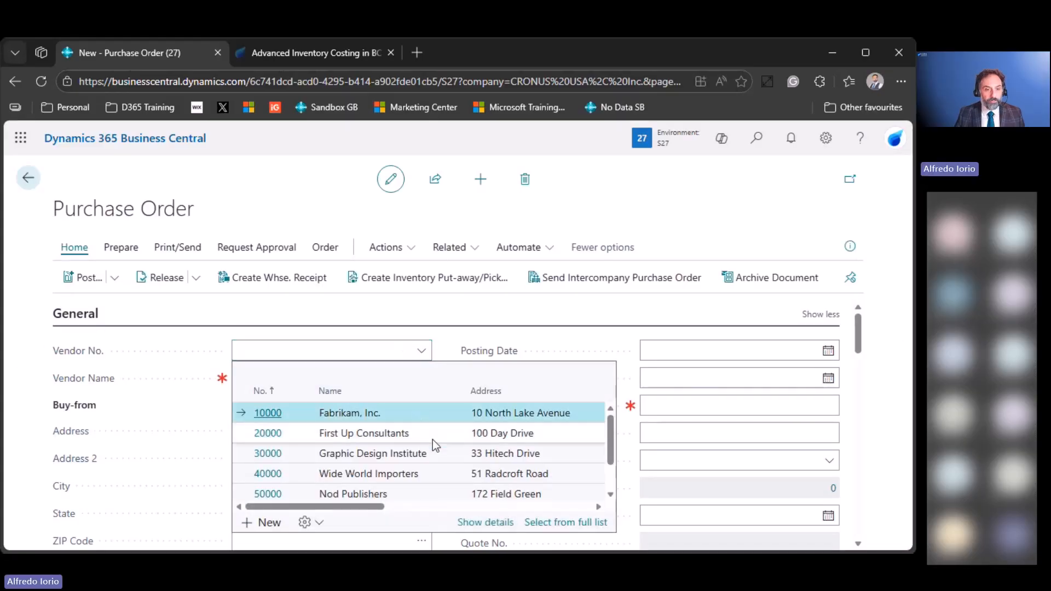
pyautogui.click(441, 414)
# - Add item 1000, MILAN Cherrywood Cabinet, to the first line of the purchase order
pyautogui.scroll(-3, 354, 421)
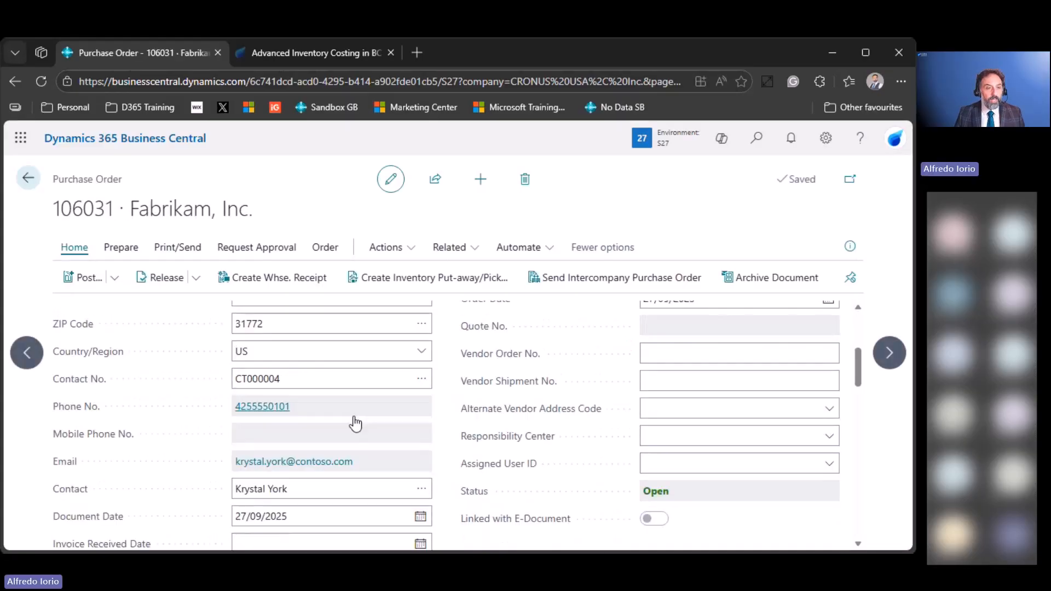
pyautogui.scroll(-4, 354, 422)
pyautogui.click(194, 476)
pyautogui.write('1')
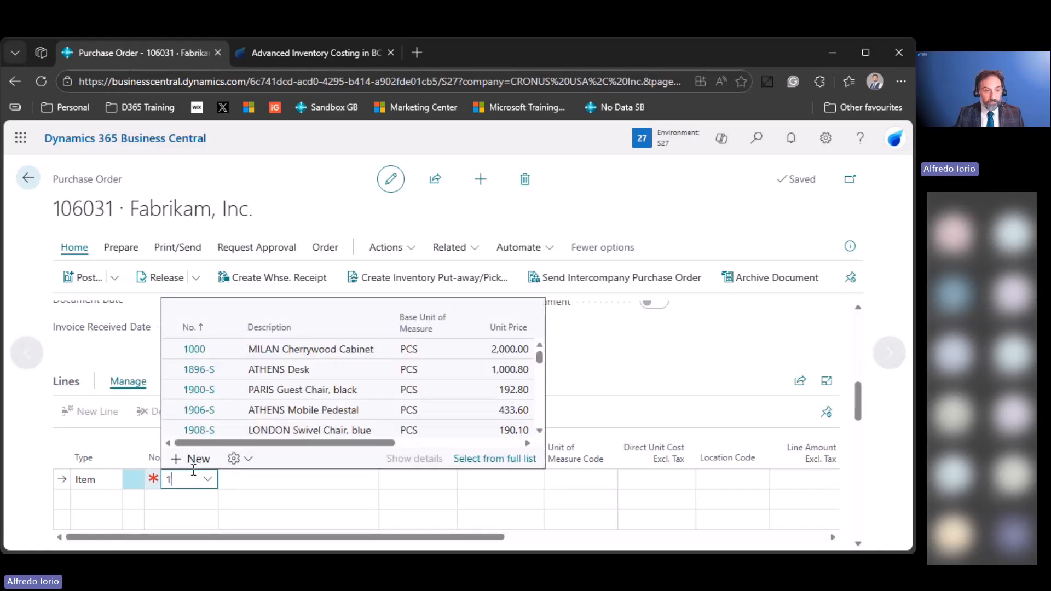
pyautogui.write('000')
pyautogui.press('Return')
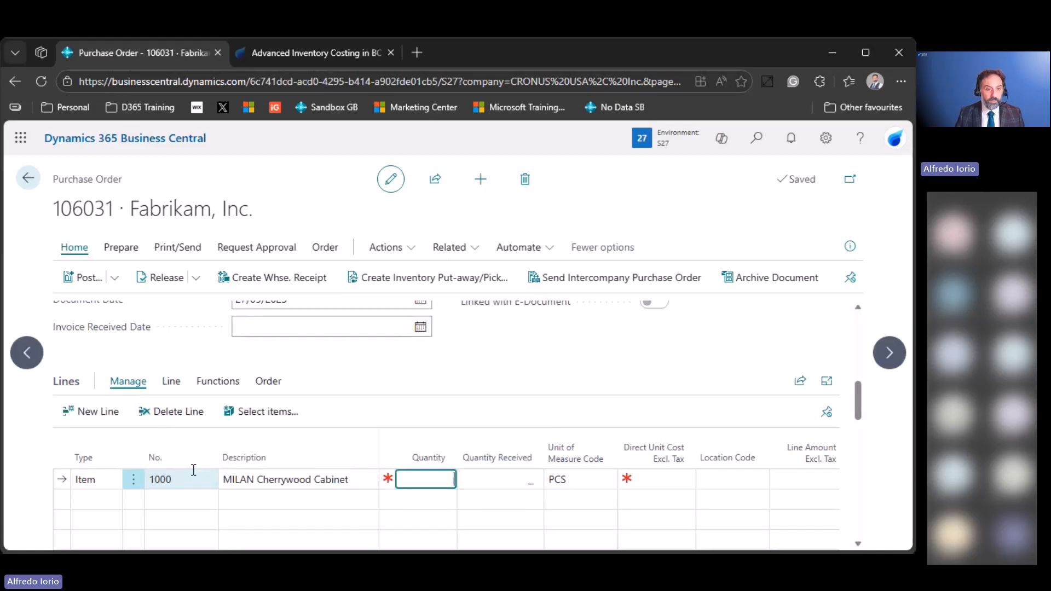
# - Set the cabinet line's quantity to 10 and its direct unit cost to 1,000
pyautogui.click(396, 479)
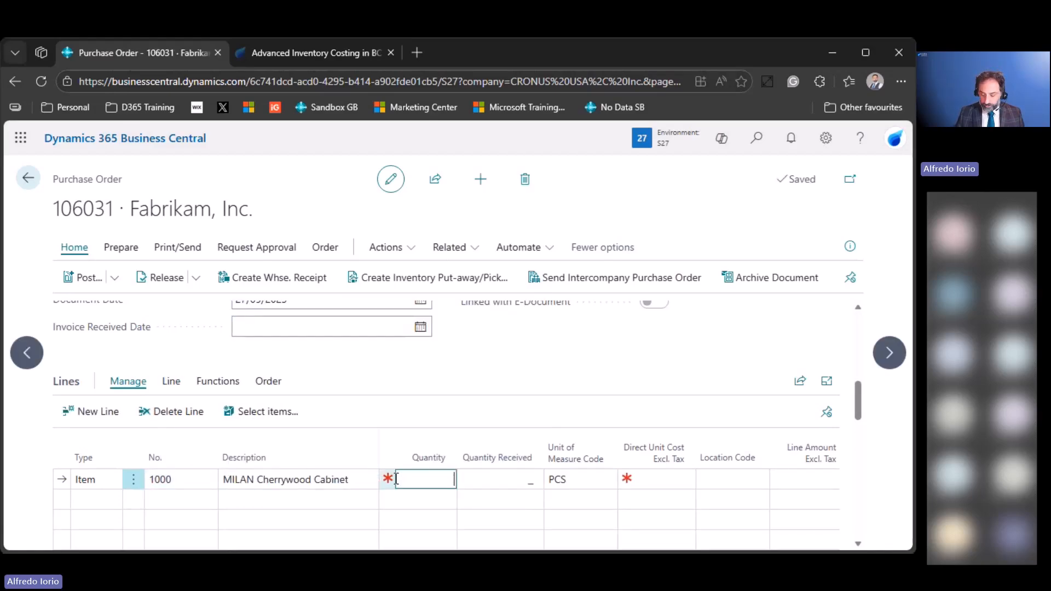
pyautogui.write('10')
pyautogui.press('Tab')
pyautogui.press('Tab')
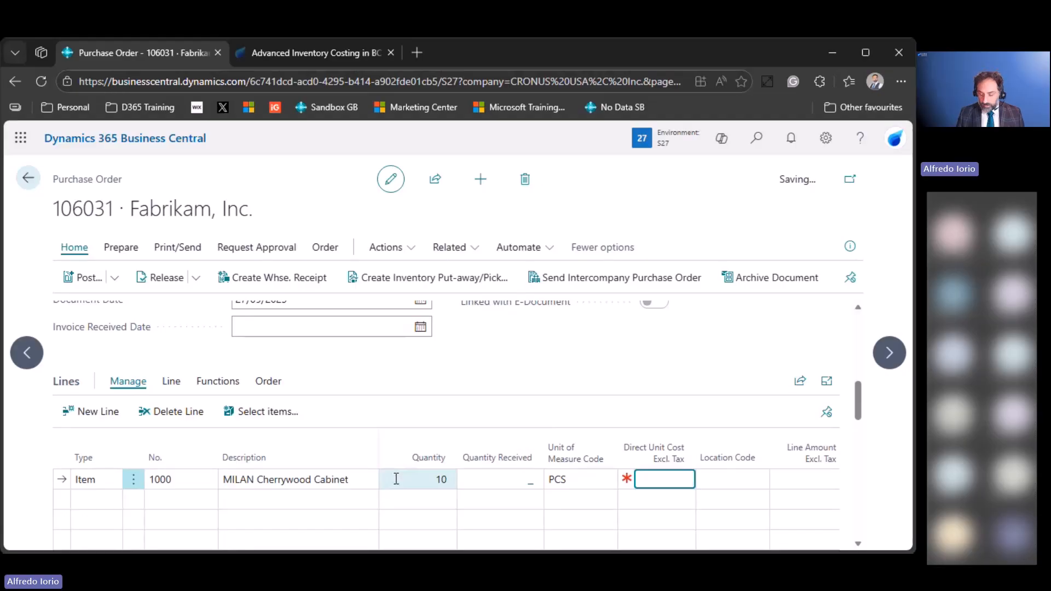
pyautogui.write('1,000')
pyautogui.press('Tab')
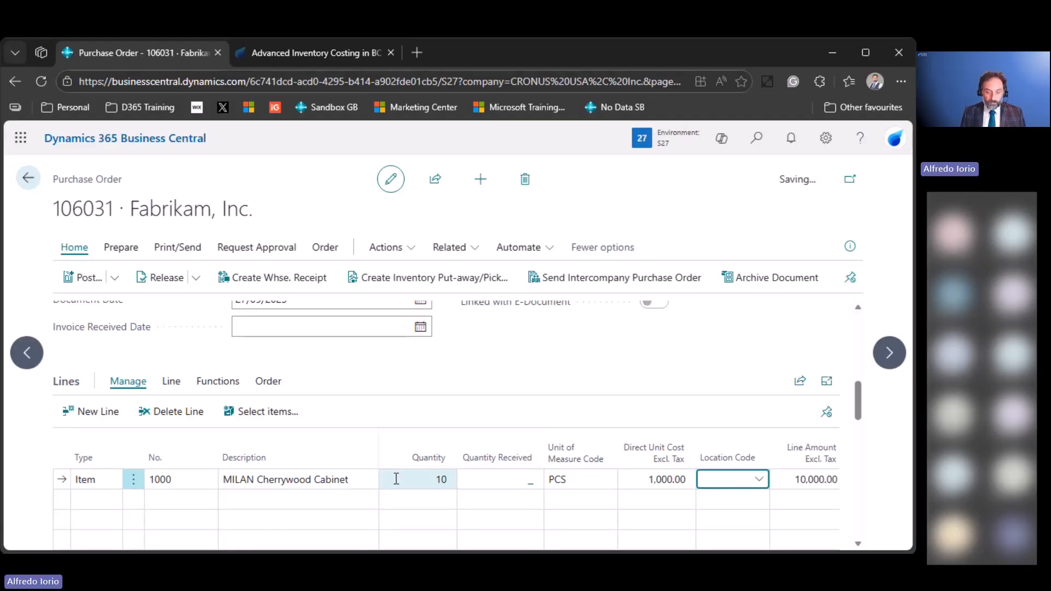
# - Set the cabinet line's location code to MAIN and re-enter 1000 as its direct unit cost
pyautogui.write('man')
pyautogui.press('Tab')
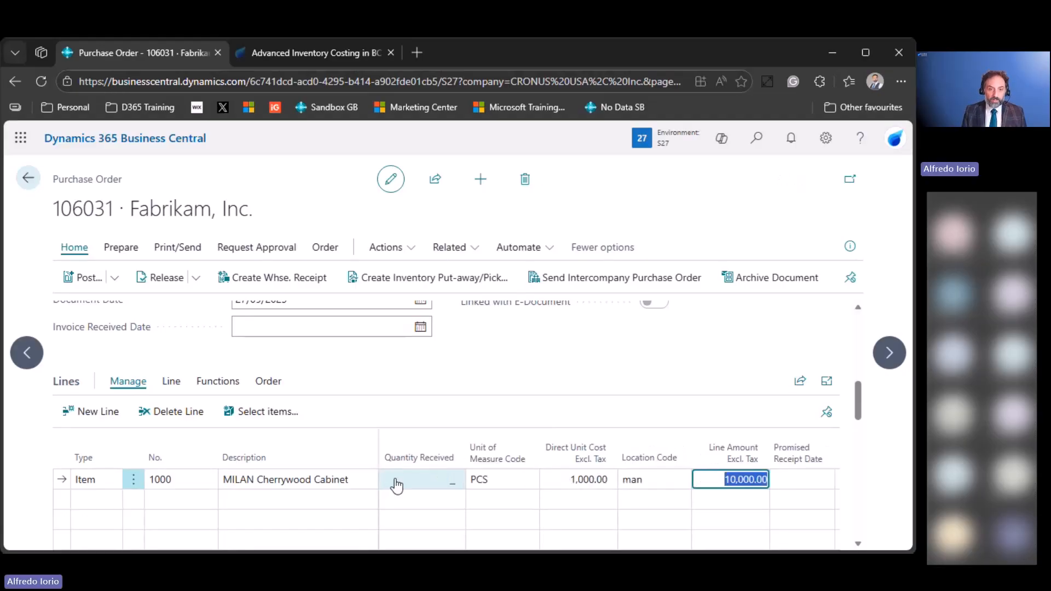
pyautogui.write('m')
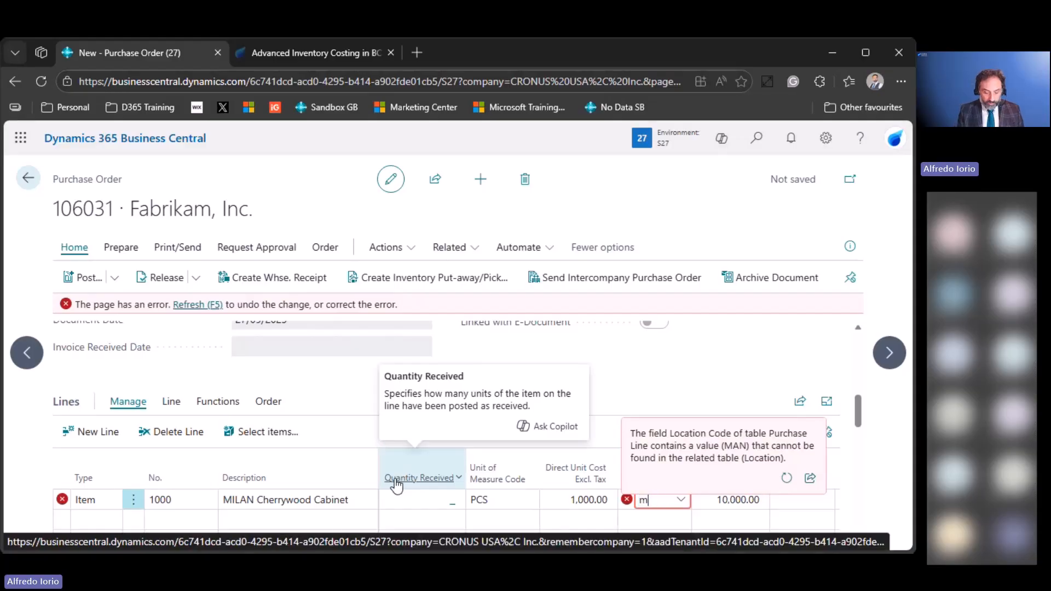
pyautogui.write('ain')
pyautogui.press('Tab')
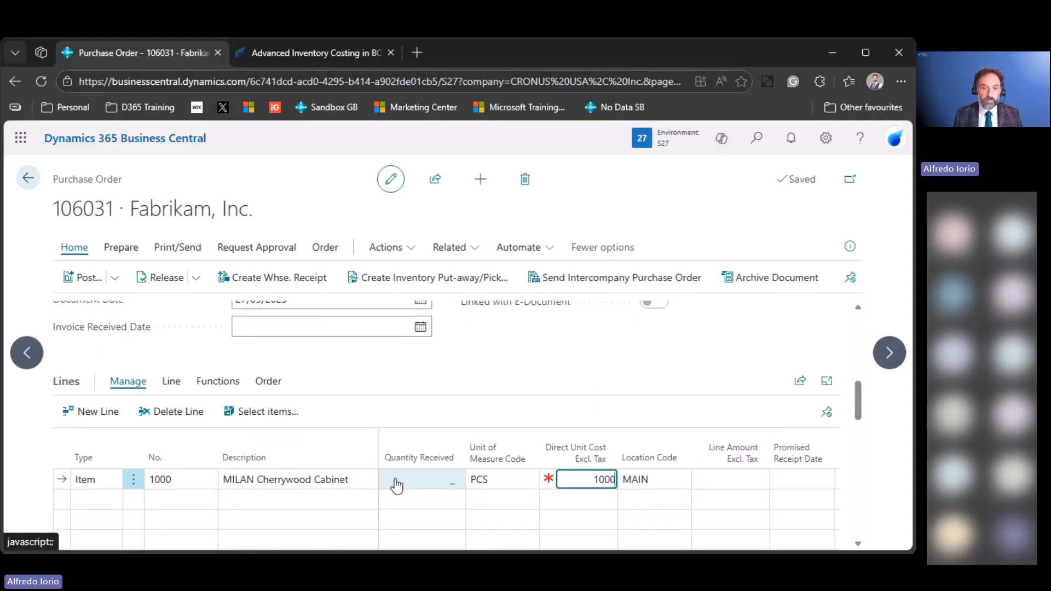
pyautogui.write('1000')
pyautogui.press('Tab')
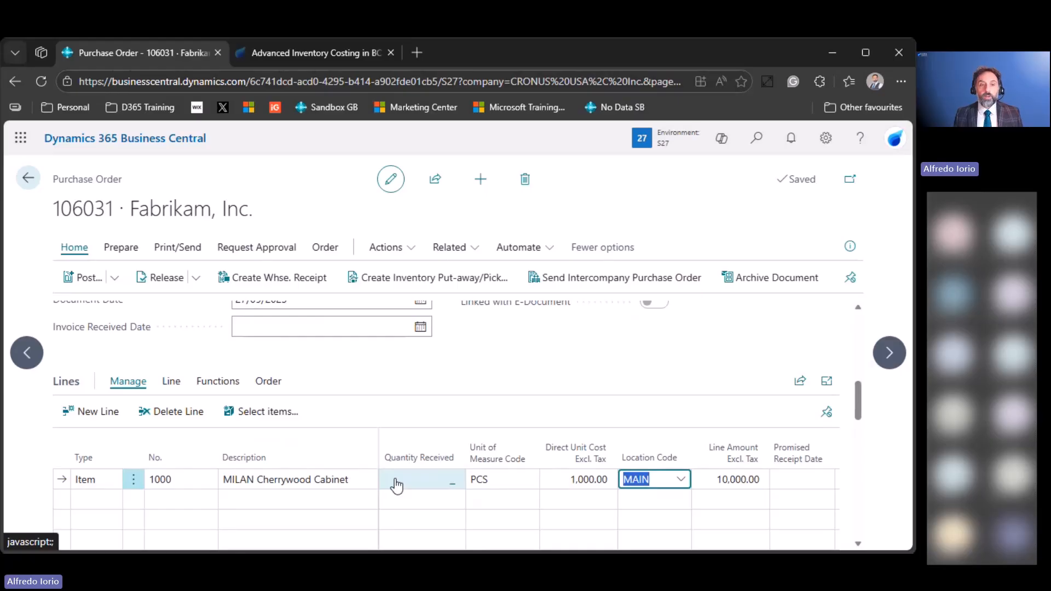
pyautogui.click(603, 364)
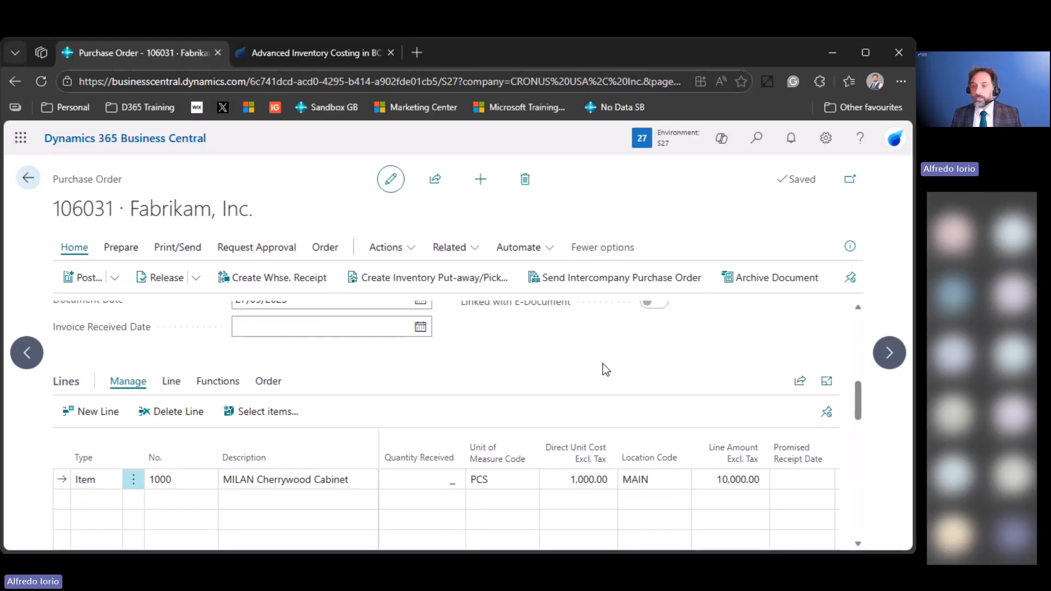
# - Post the purchase order with the Receive option only
pyautogui.click(114, 279)
pyautogui.click(86, 305)
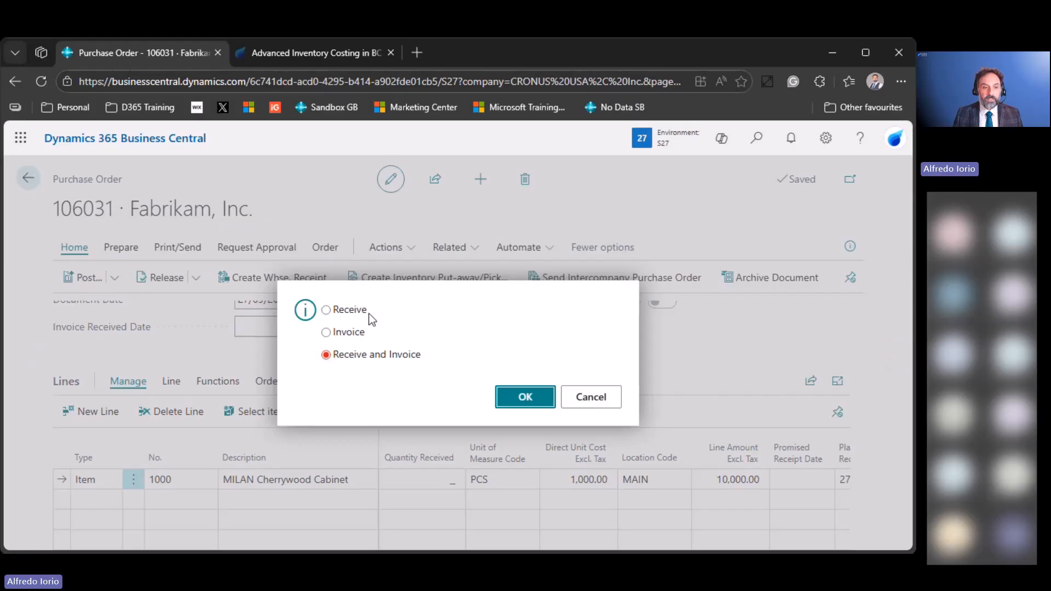
pyautogui.click(364, 310)
pyautogui.click(517, 399)
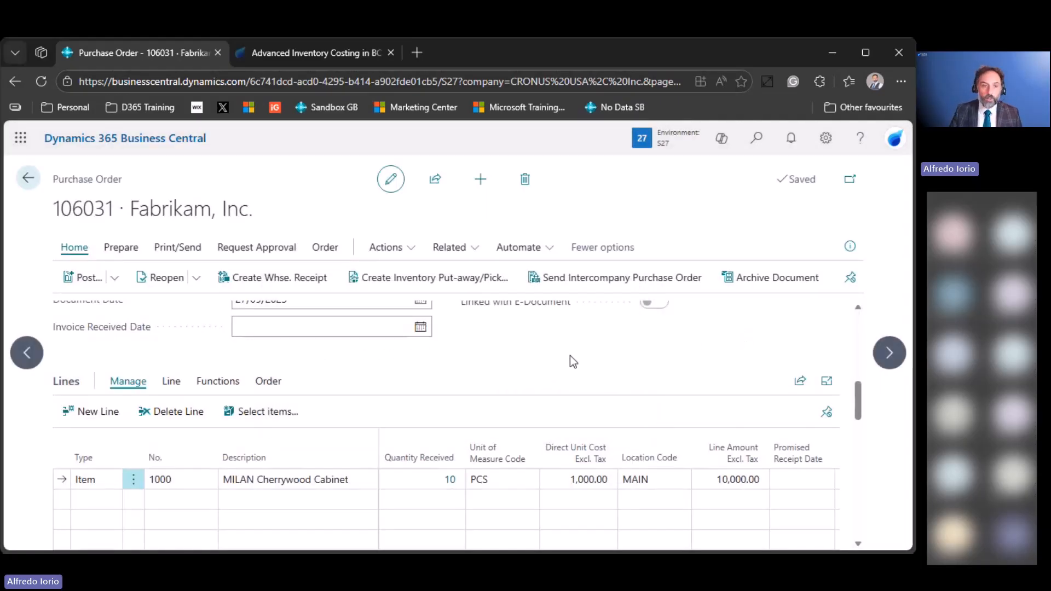
# - Open the order's posted purchase receipt list and find the entries related to the receipt
pyautogui.scroll(1, 559, 354)
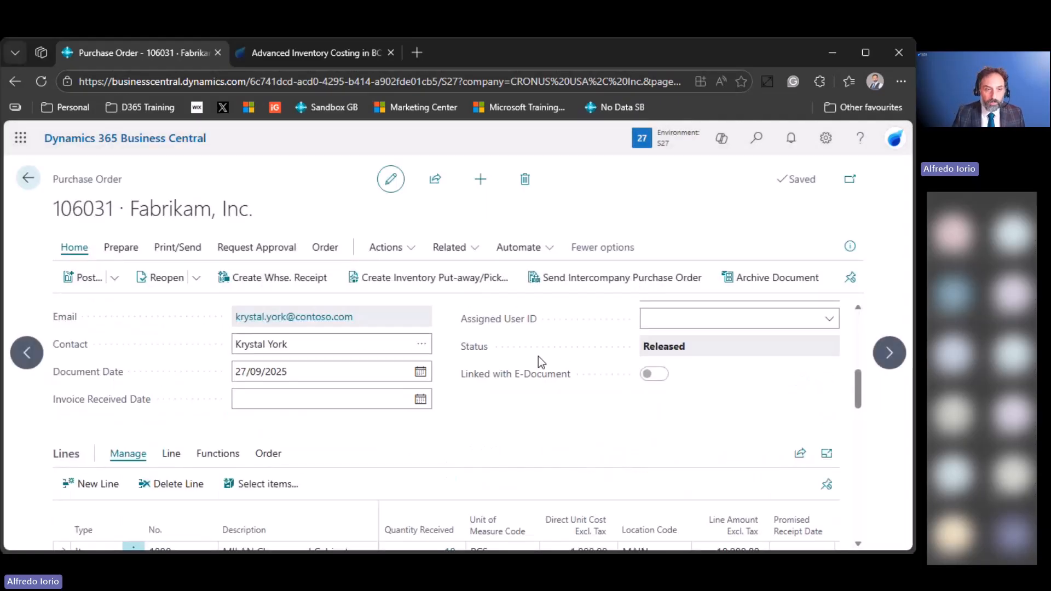
pyautogui.click(331, 253)
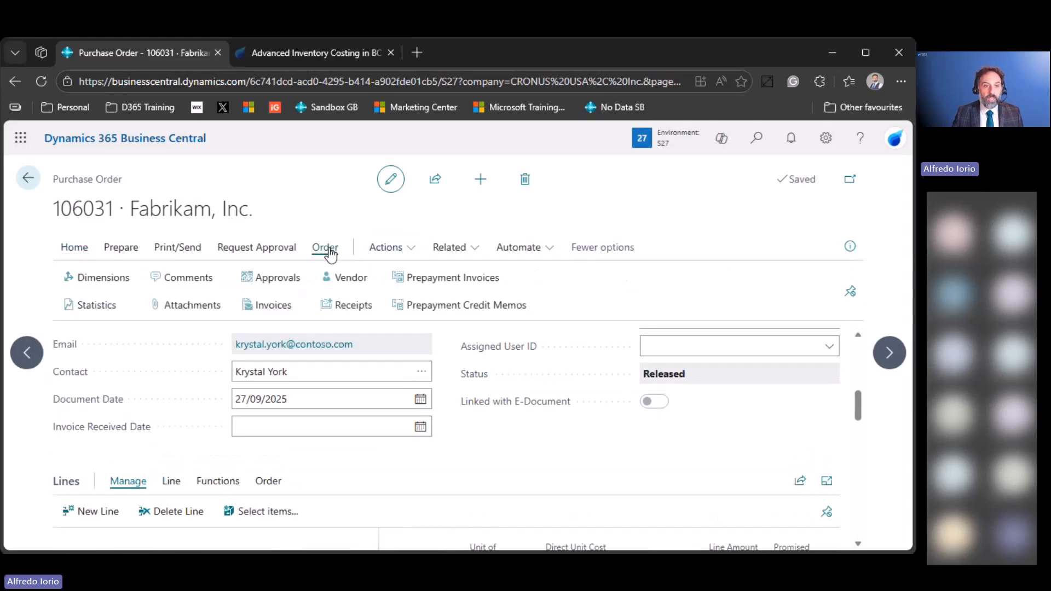
pyautogui.click(347, 306)
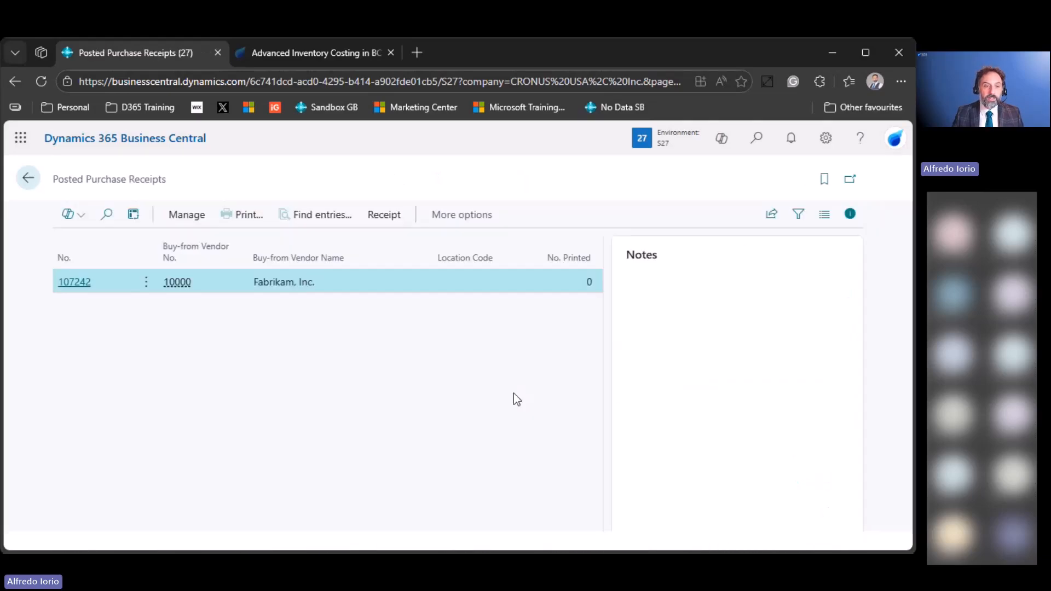
pyautogui.click(322, 219)
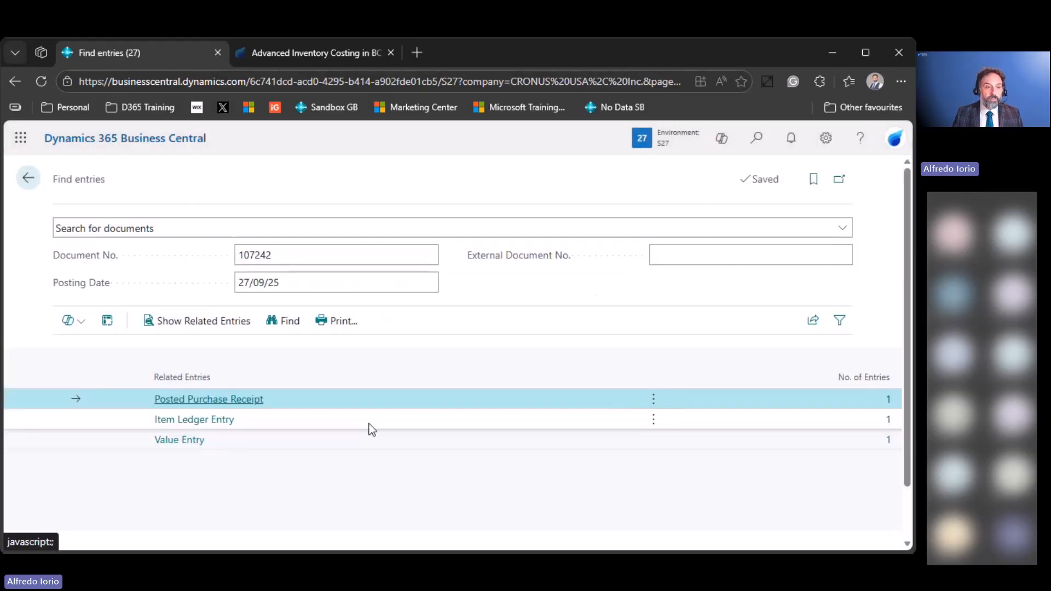
# - Examine the expected and actual cost amounts in the receipt's value entry, and return to the related entries
pyautogui.click(888, 440)
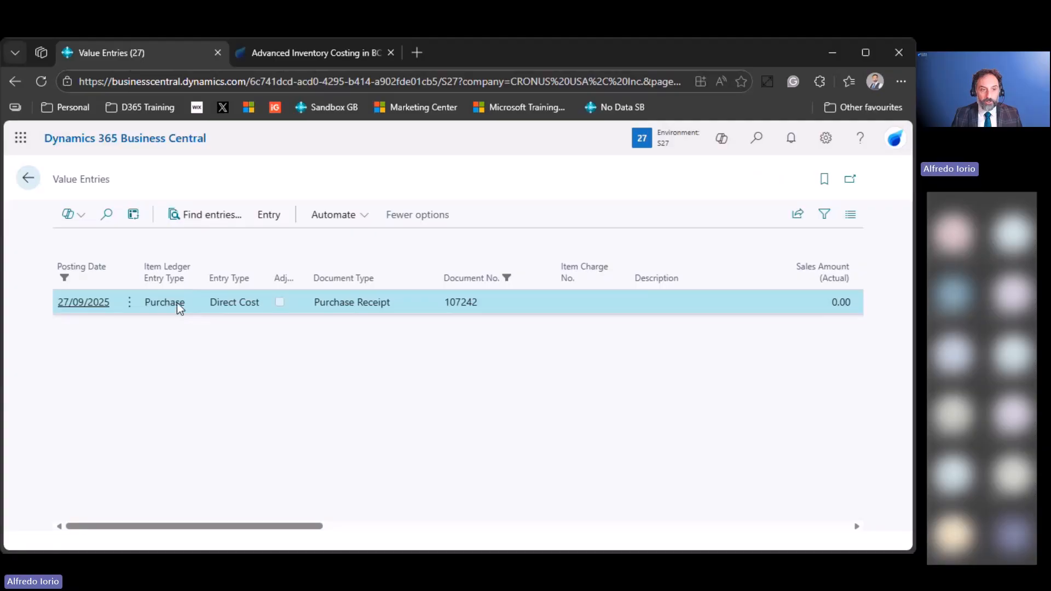
pyautogui.moveTo(290, 527); pyautogui.dragTo(444, 515)
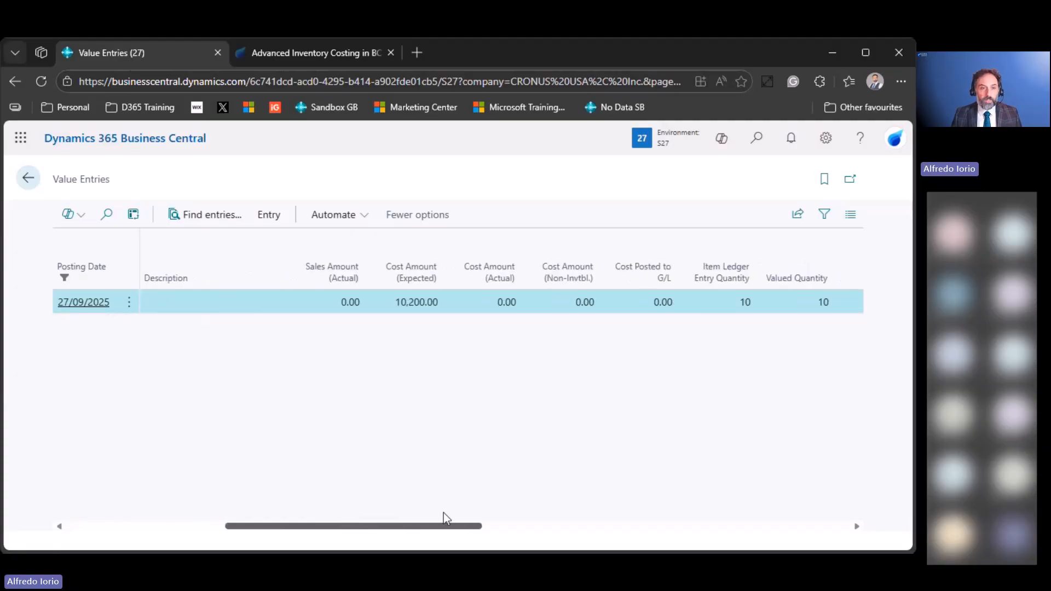
pyautogui.moveTo(395, 301); pyautogui.dragTo(443, 304)
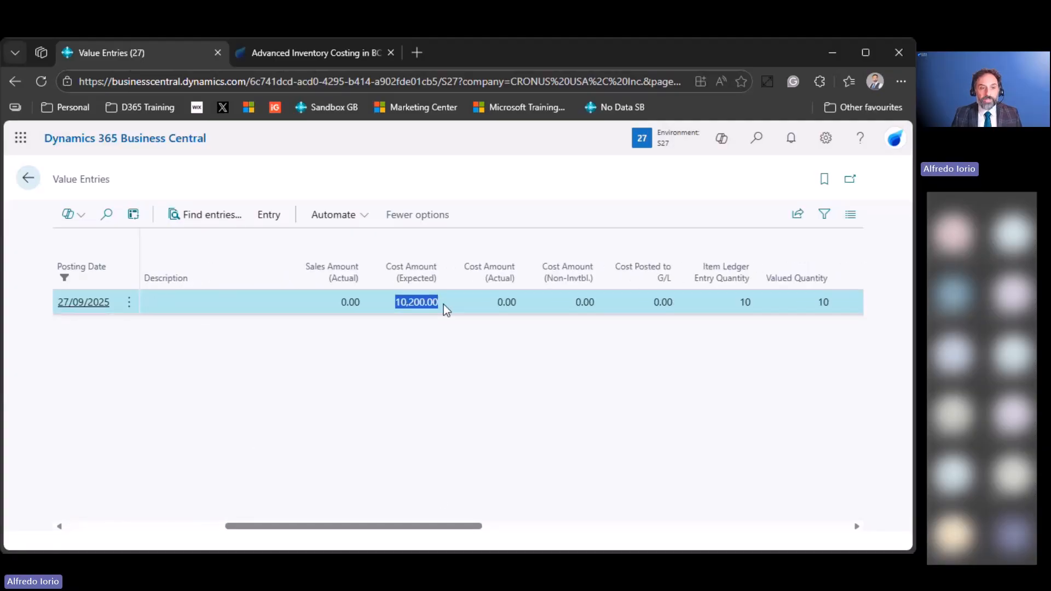
pyautogui.click(485, 449)
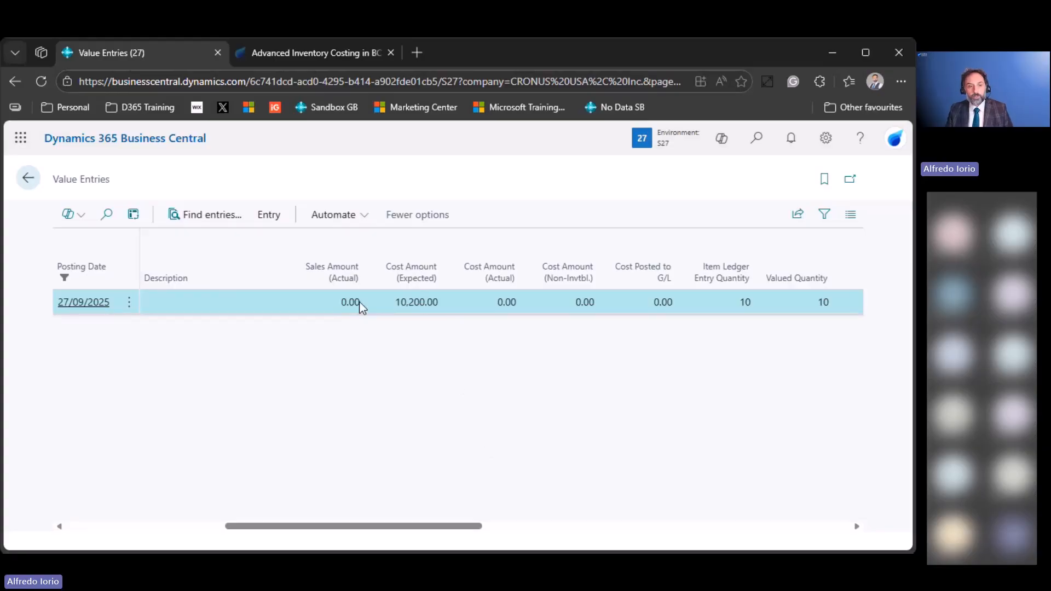
pyautogui.click(28, 178)
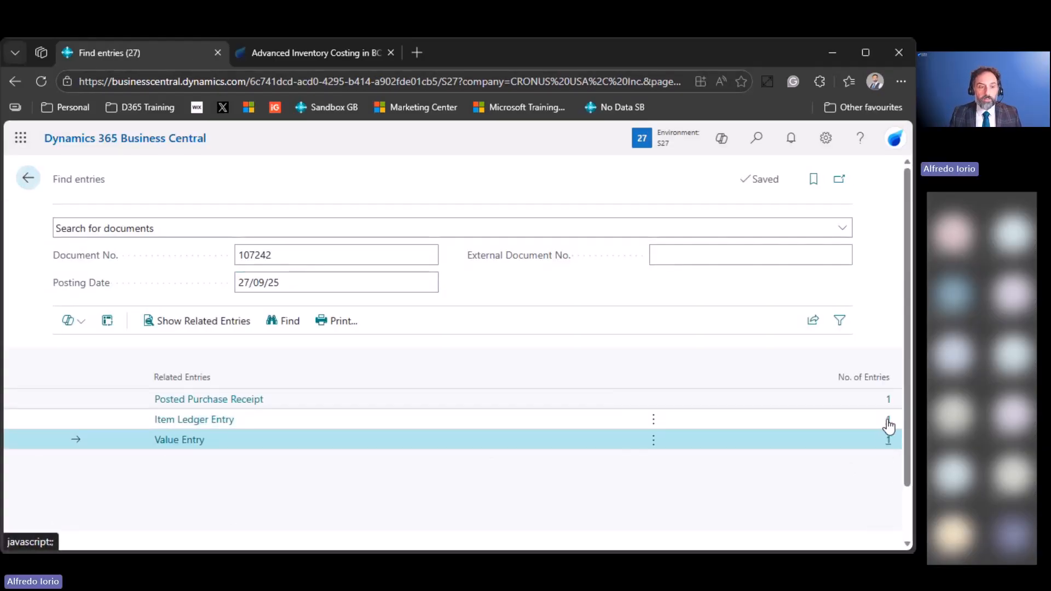
# - Leave the receipt's related entries and return to the purchase order's lines
pyautogui.click(28, 177)
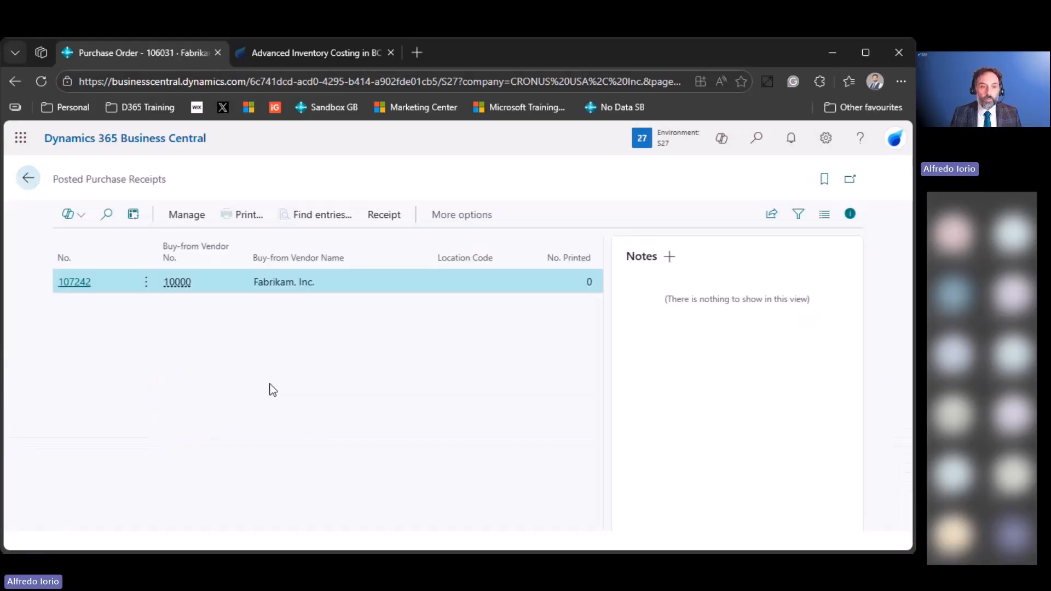
pyautogui.click(28, 178)
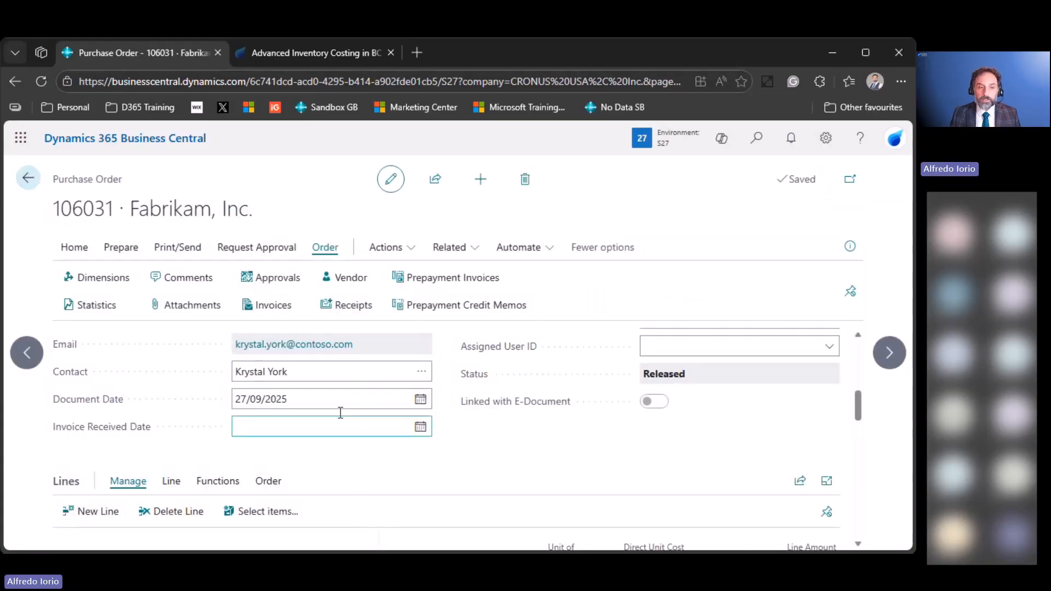
pyautogui.scroll(-3, 489, 447)
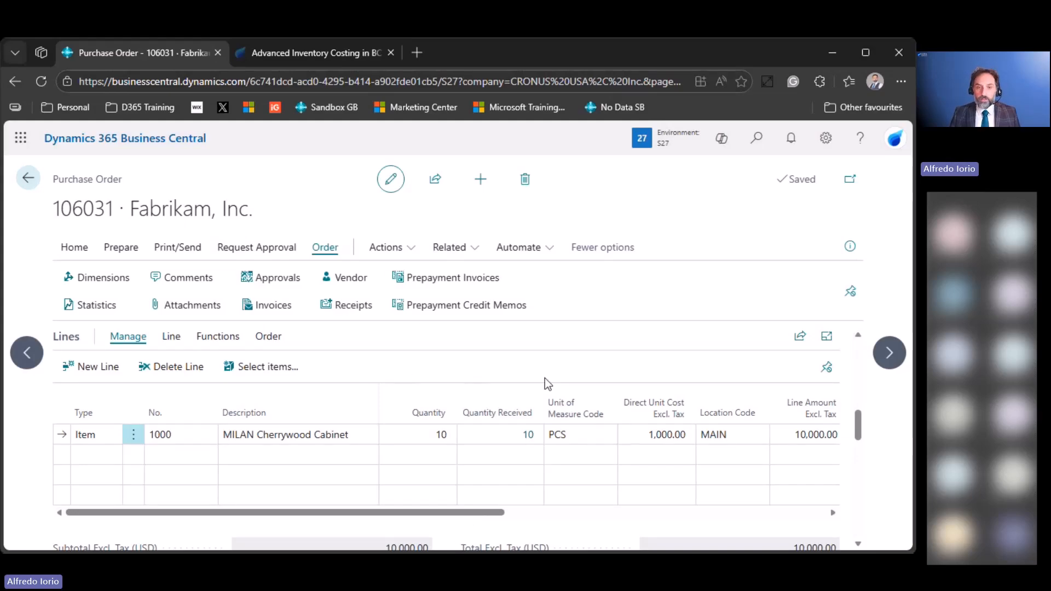
# - Search for "inv g/l", open Inventory - G/L Reconciliation, and show its matrix for item 1000
pyautogui.click(744, 137)
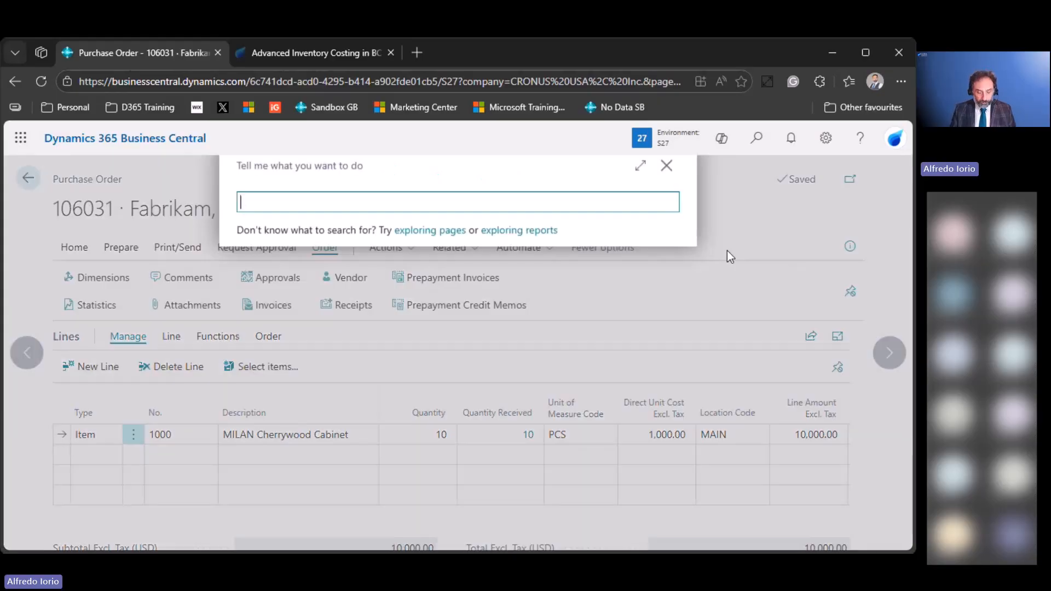
pyautogui.write('inv')
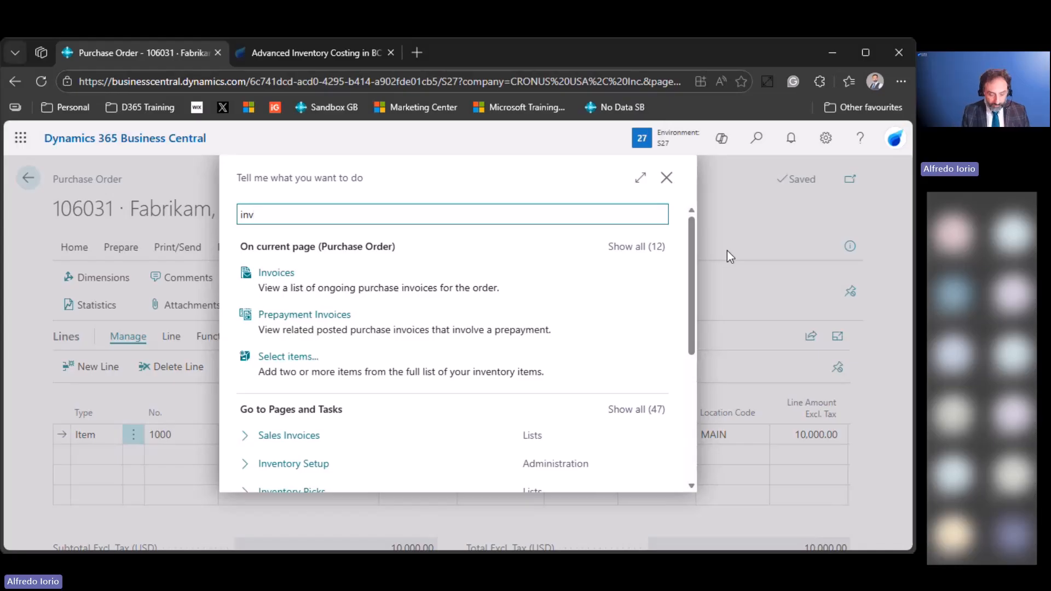
pyautogui.write('g/l')
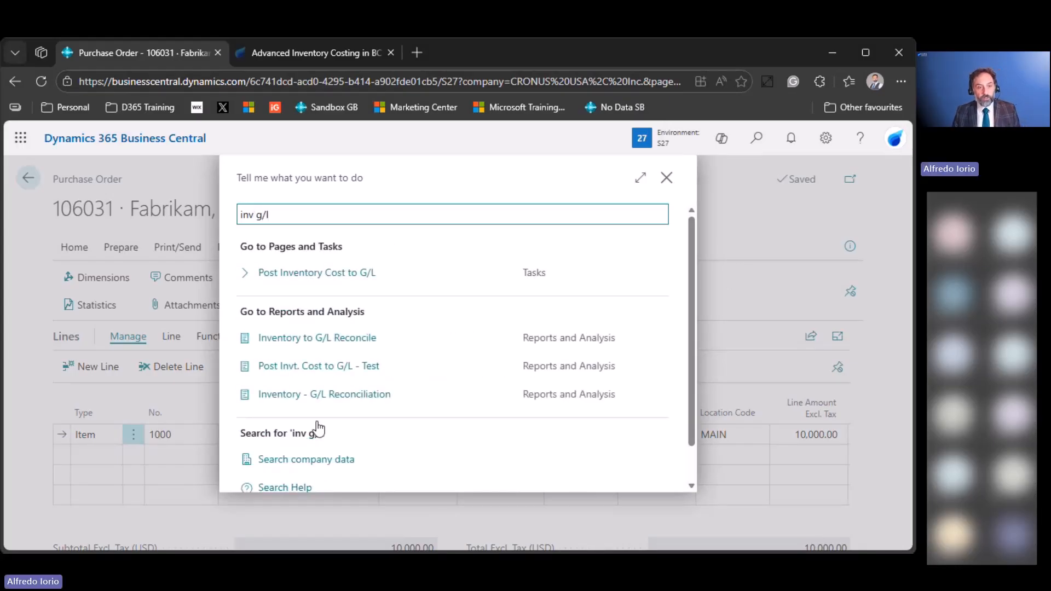
pyautogui.click(319, 395)
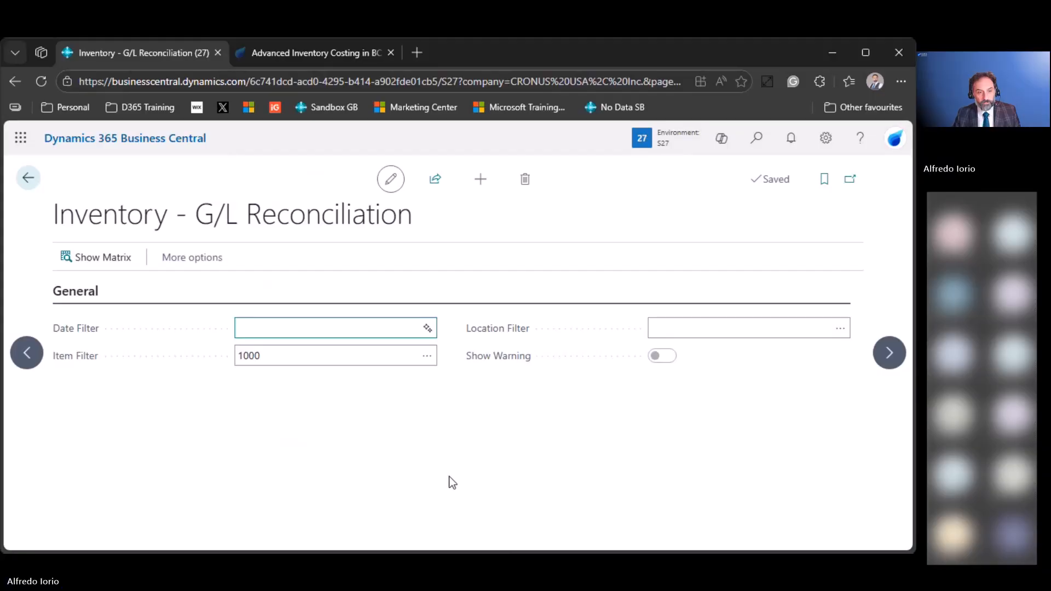
pyautogui.click(552, 449)
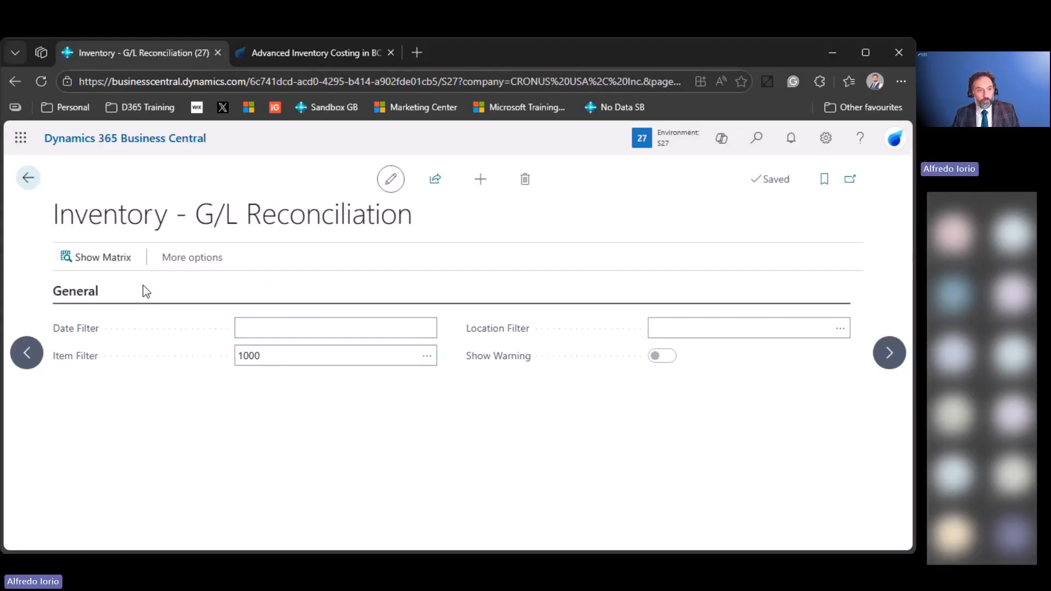
pyautogui.click(98, 260)
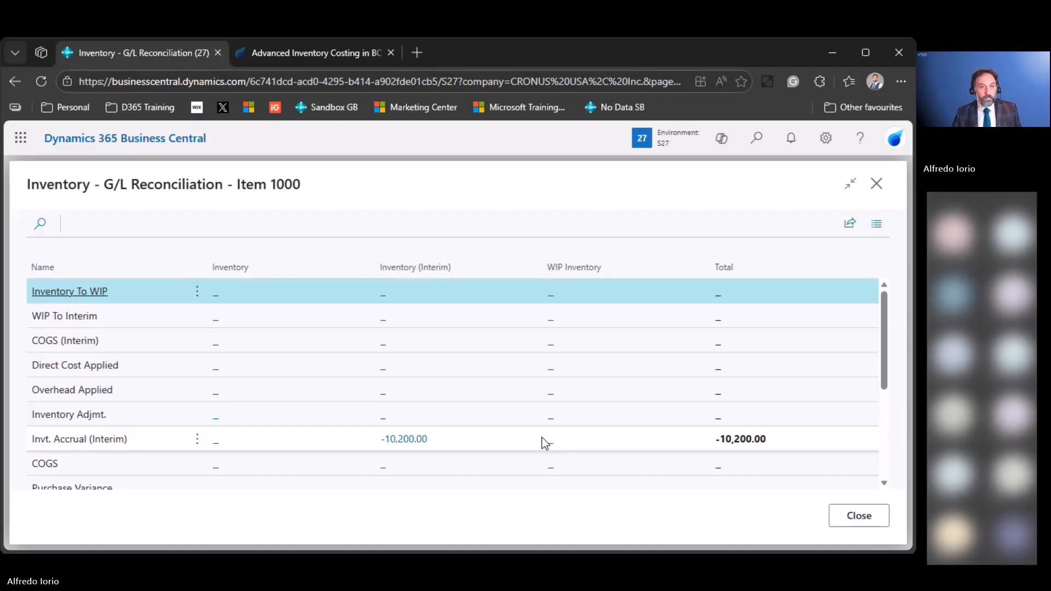
# - Examine the Invt. Accrual (Interim) row and the totals in the reconciliation matrix, and return to the purchase order
pyautogui.scroll(-3, 454, 438)
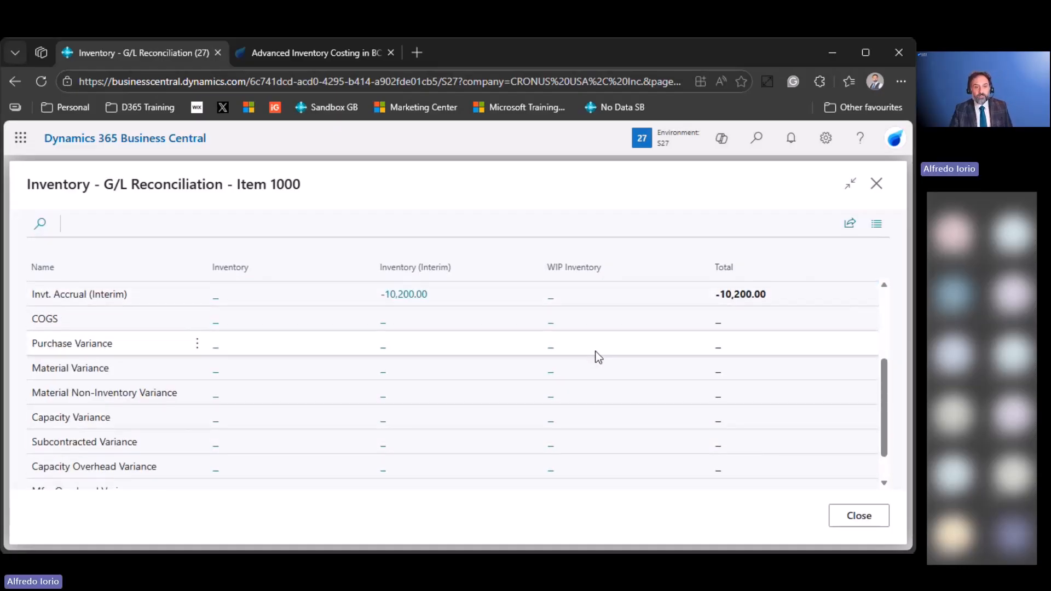
pyautogui.scroll(3, 452, 416)
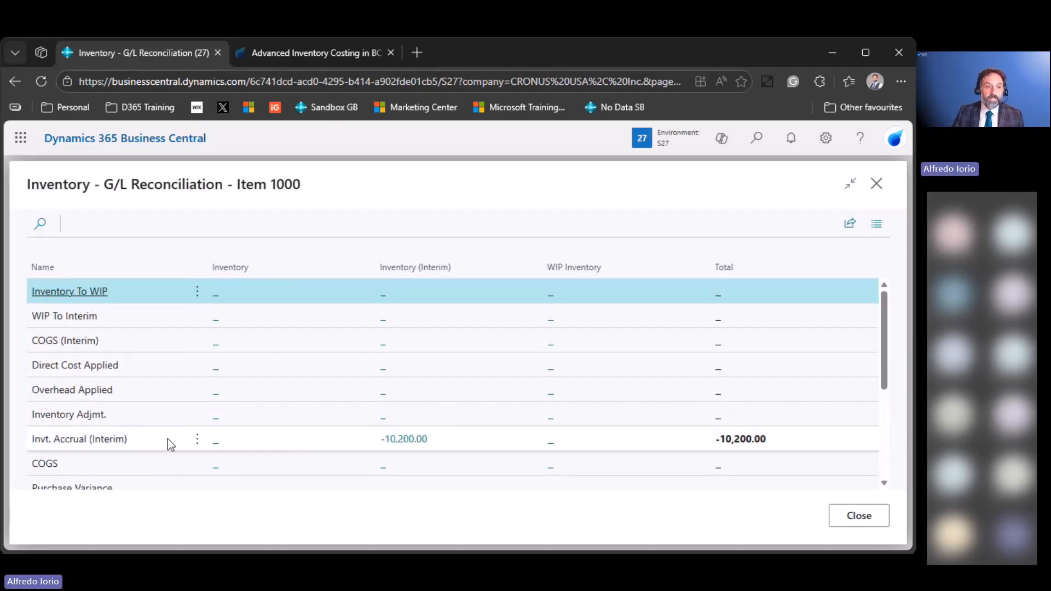
pyautogui.click(126, 445)
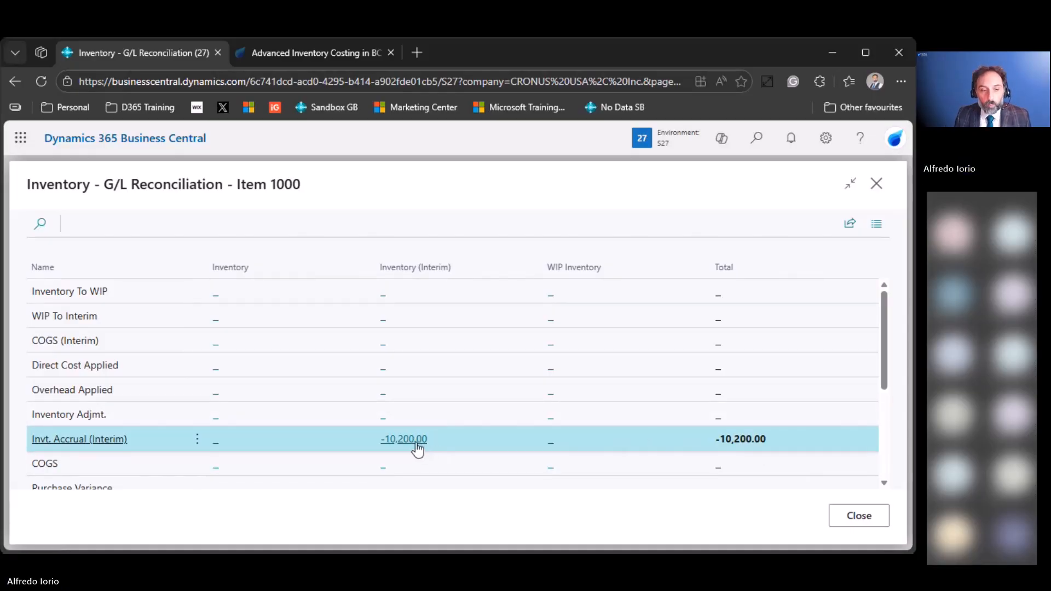
pyautogui.scroll(-3, 416, 446)
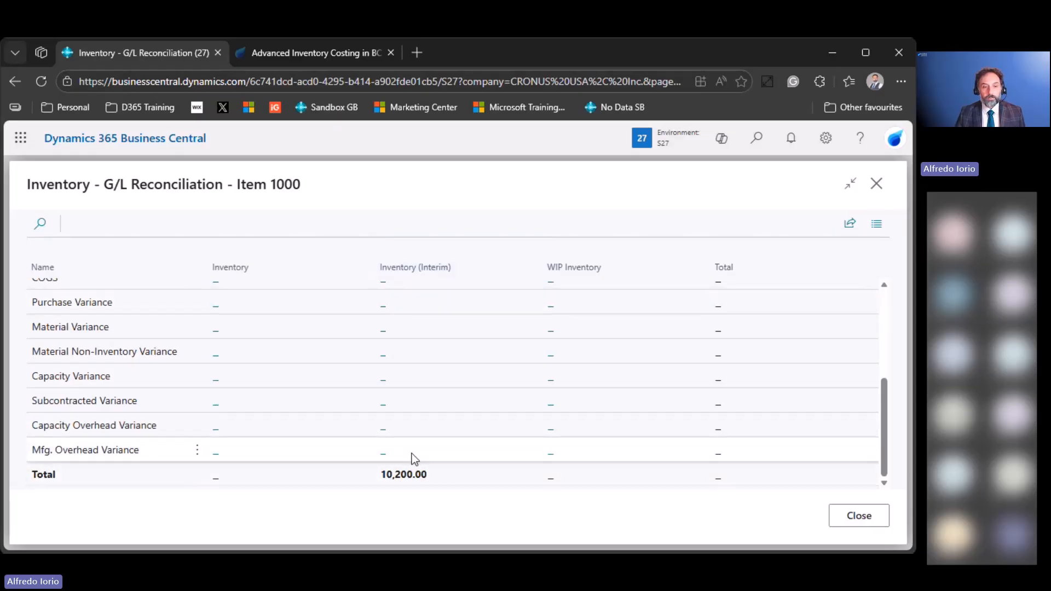
pyautogui.click(861, 518)
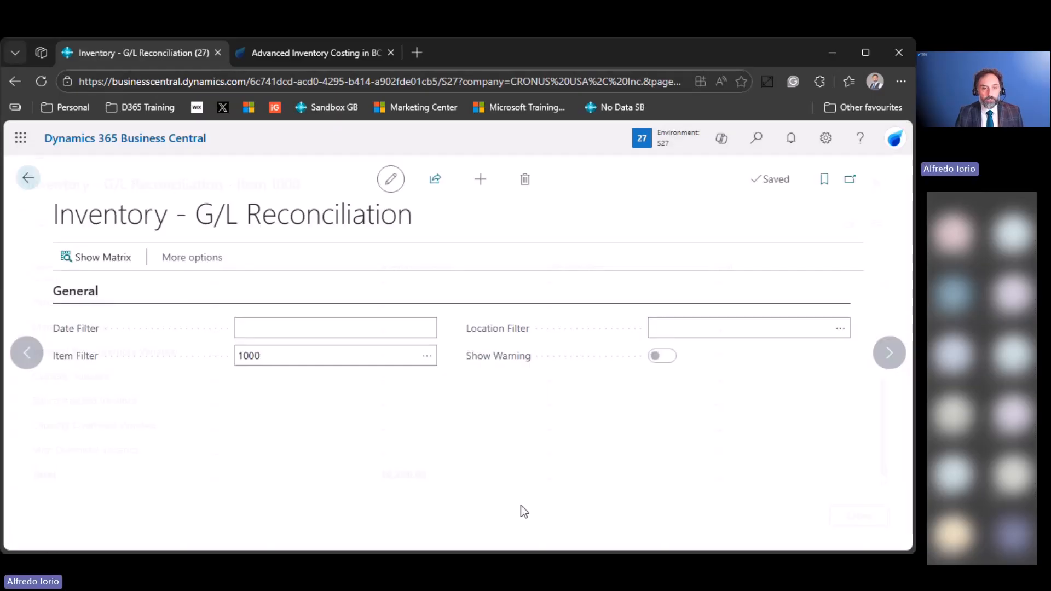
pyautogui.click(28, 179)
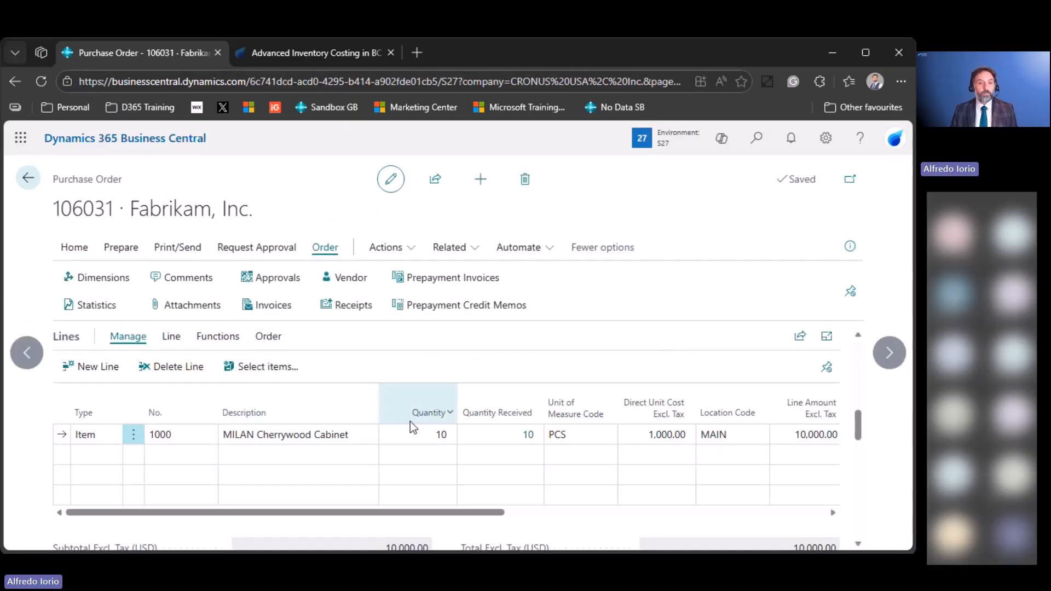
# - Set the purchase order's vendor invoice number to INV-65684
pyautogui.scroll(10, 537, 387)
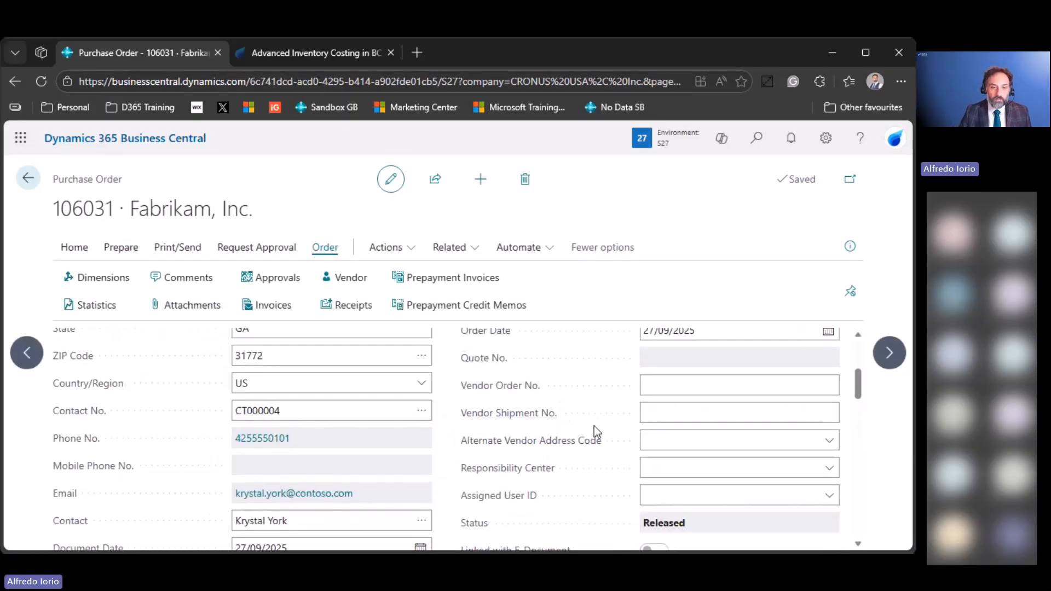
pyautogui.click(645, 359)
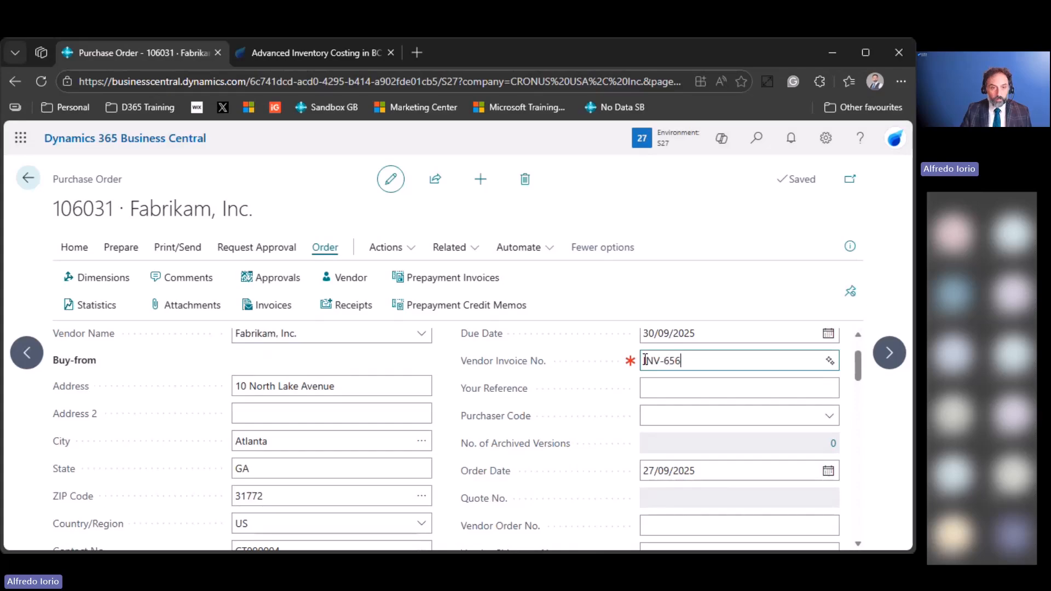
pyautogui.press('Tab')
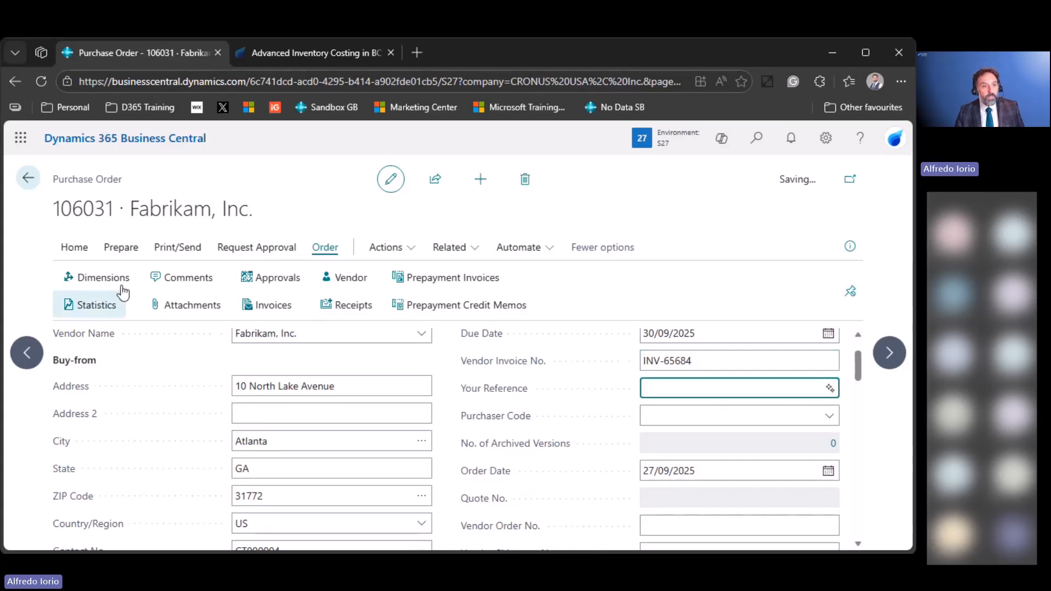
# - Post the received purchase order's invoice and open the resulting posted purchase invoice
pyautogui.click(75, 247)
pyautogui.click(114, 277)
pyautogui.click(99, 300)
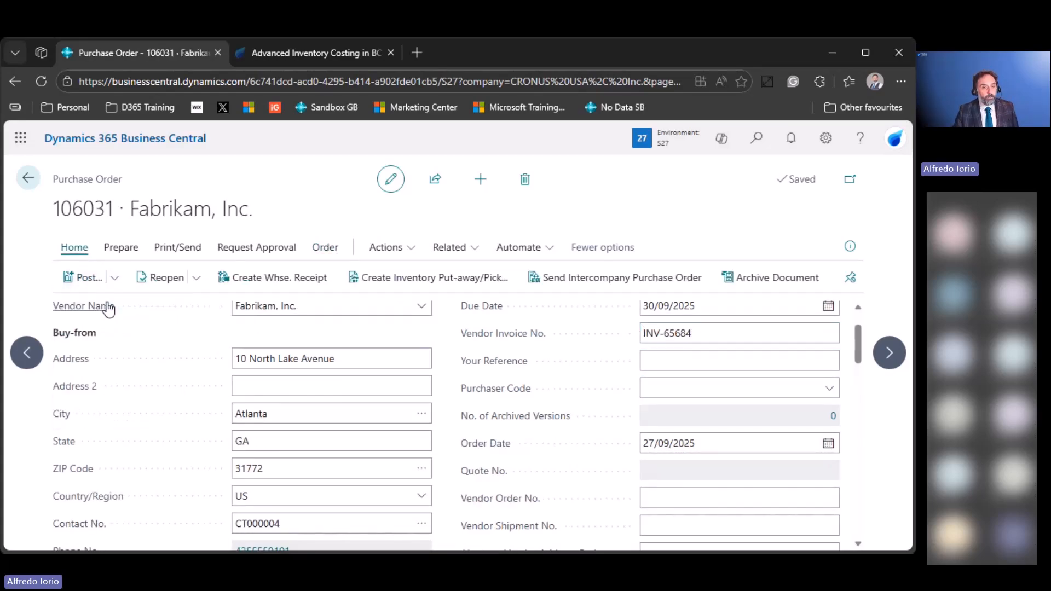
pyautogui.click(525, 398)
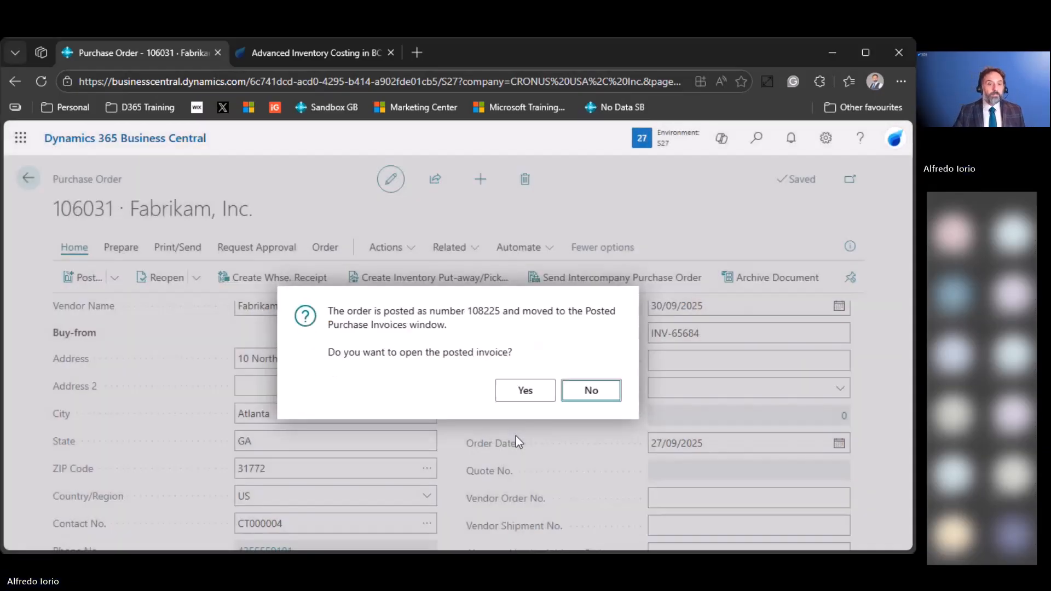
pyautogui.click(532, 396)
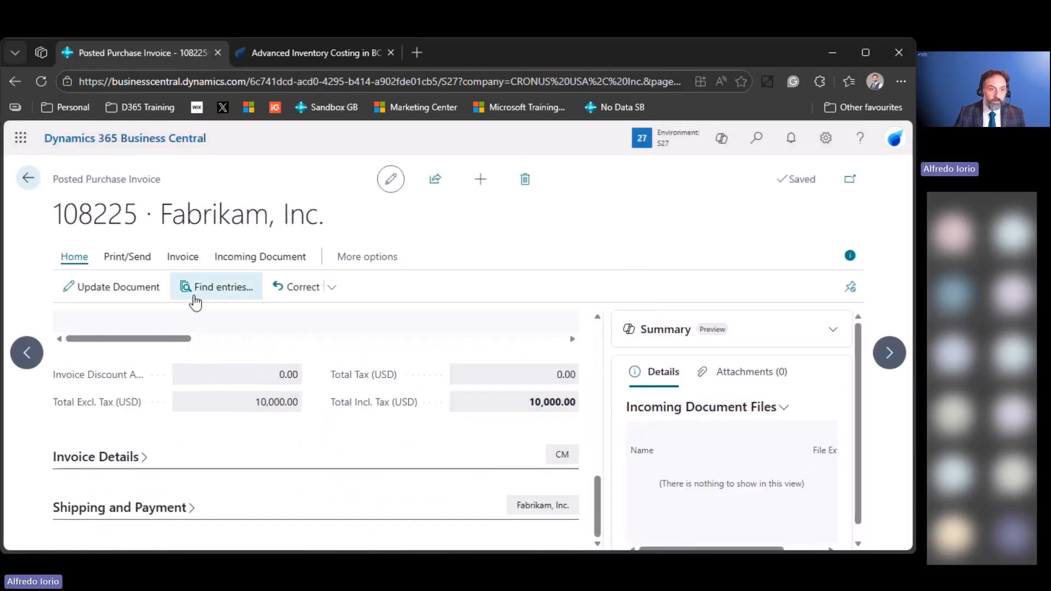
# - Find the posted invoice's related entries and examine the cost amounts of its direct and indirect cost value entries
pyautogui.click(196, 295)
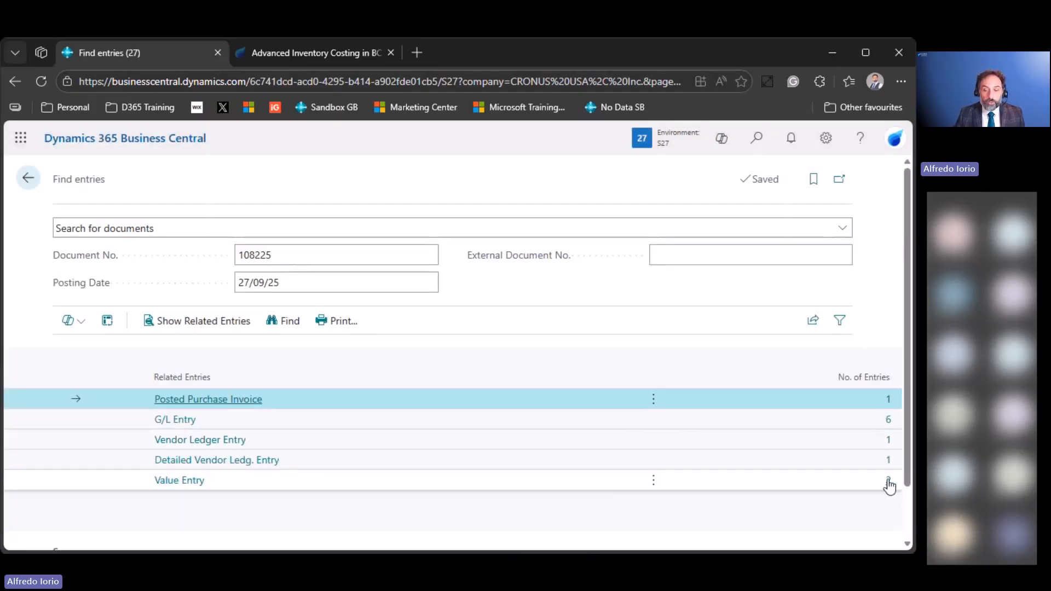
pyautogui.click(888, 481)
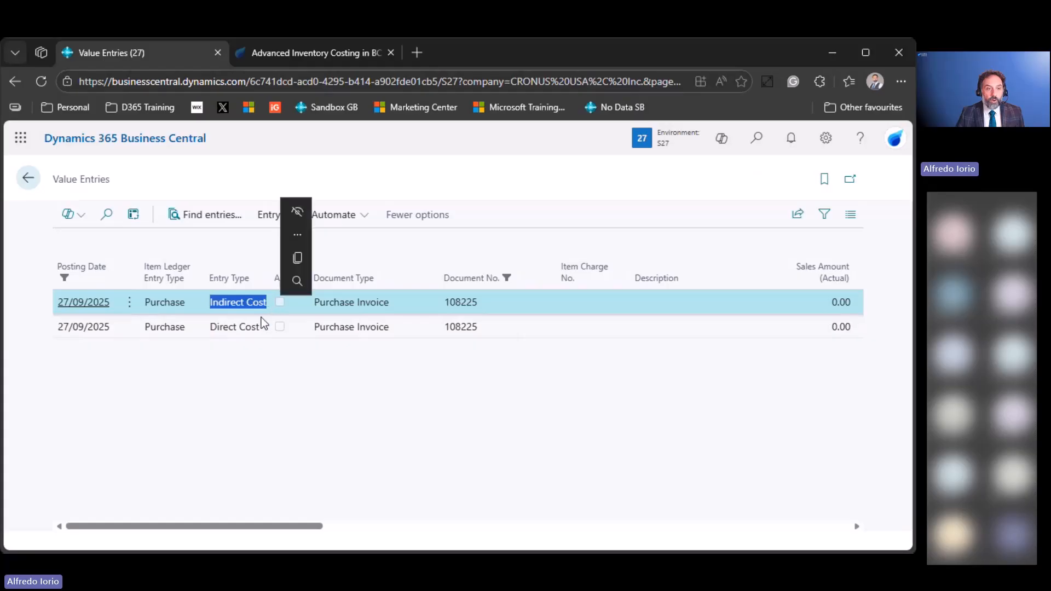
pyautogui.moveTo(210, 328); pyautogui.dragTo(244, 333)
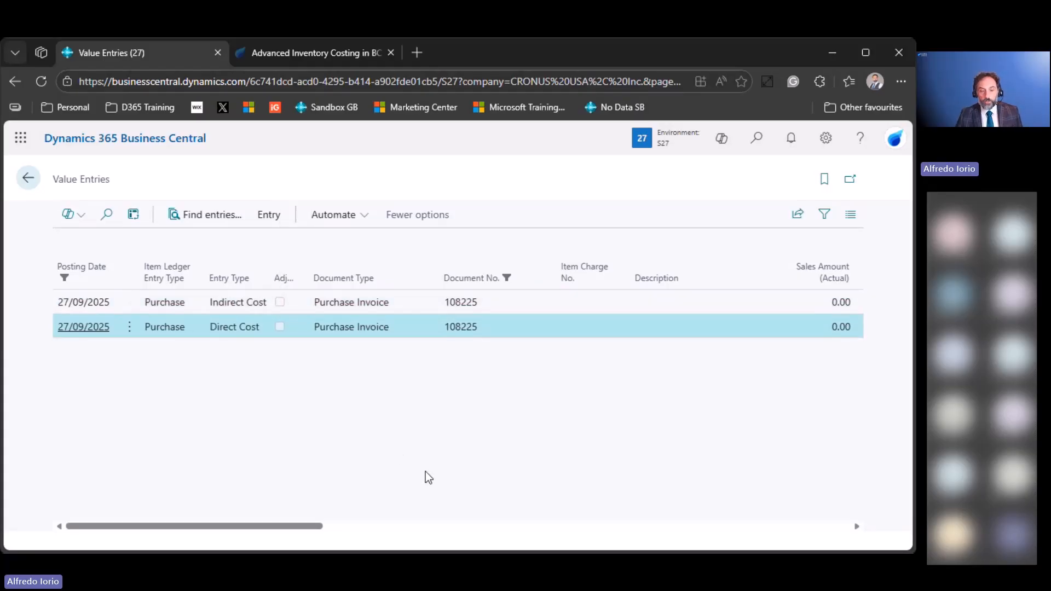
pyautogui.moveTo(311, 526); pyautogui.dragTo(481, 529)
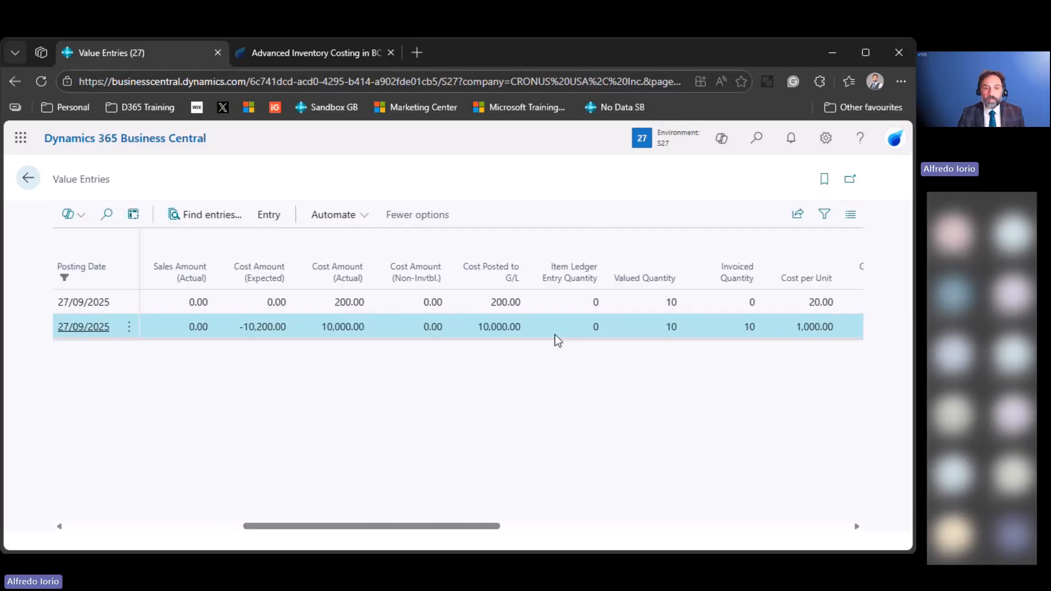
pyautogui.click(545, 301)
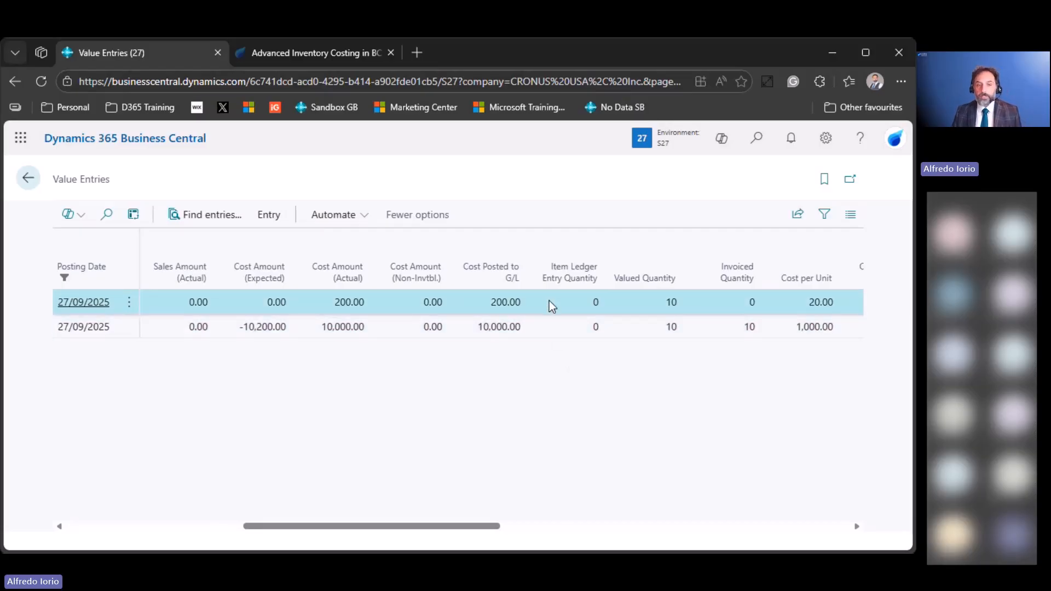
pyautogui.click(535, 328)
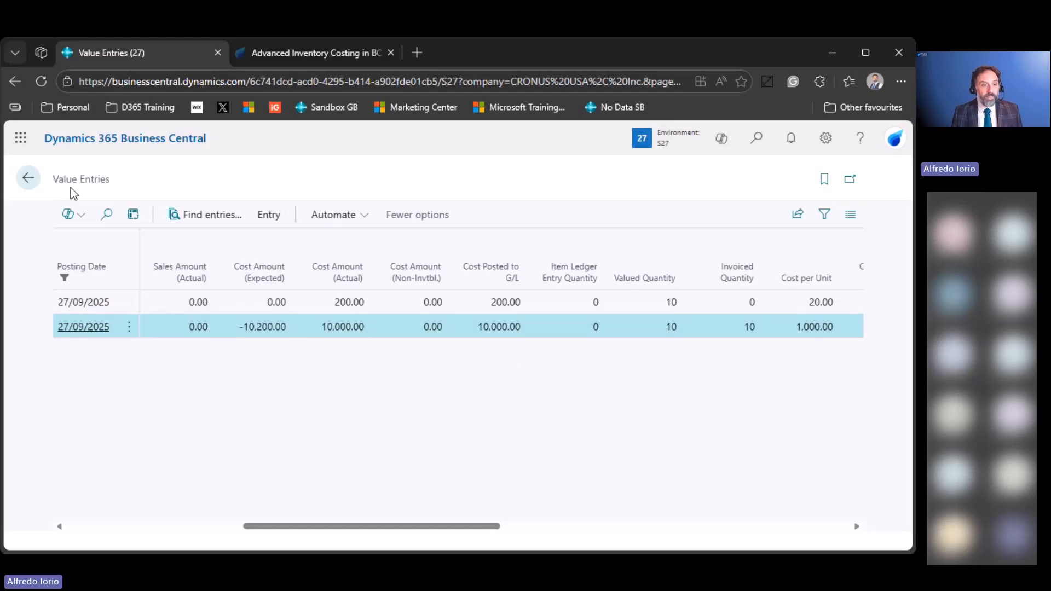
pyautogui.click(28, 178)
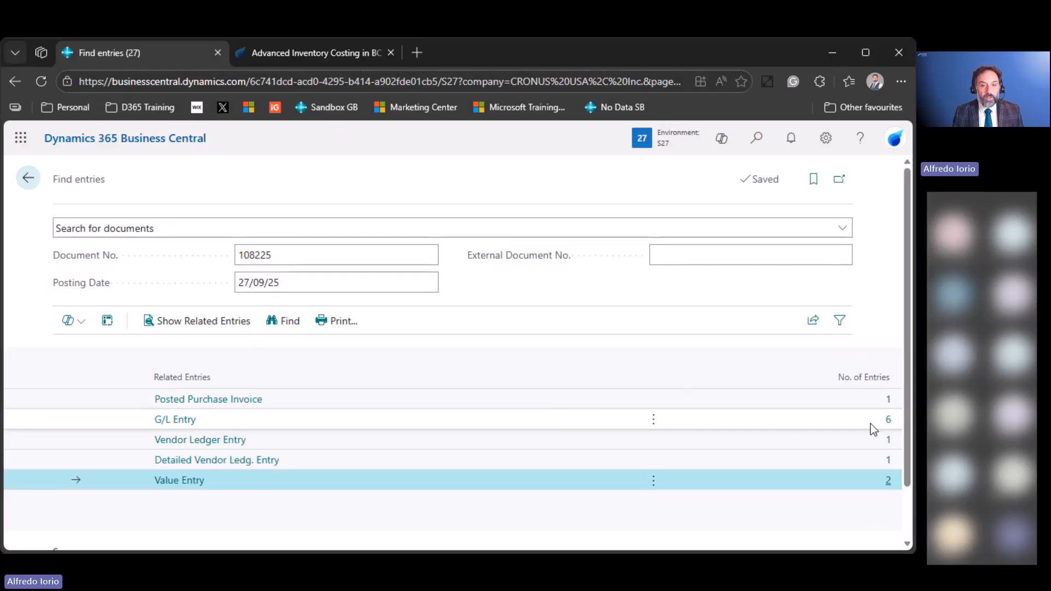
# - Examine the accounts used in the invoice's G/L entries for direct and indirect cost, and return to the related entries
pyautogui.click(888, 420)
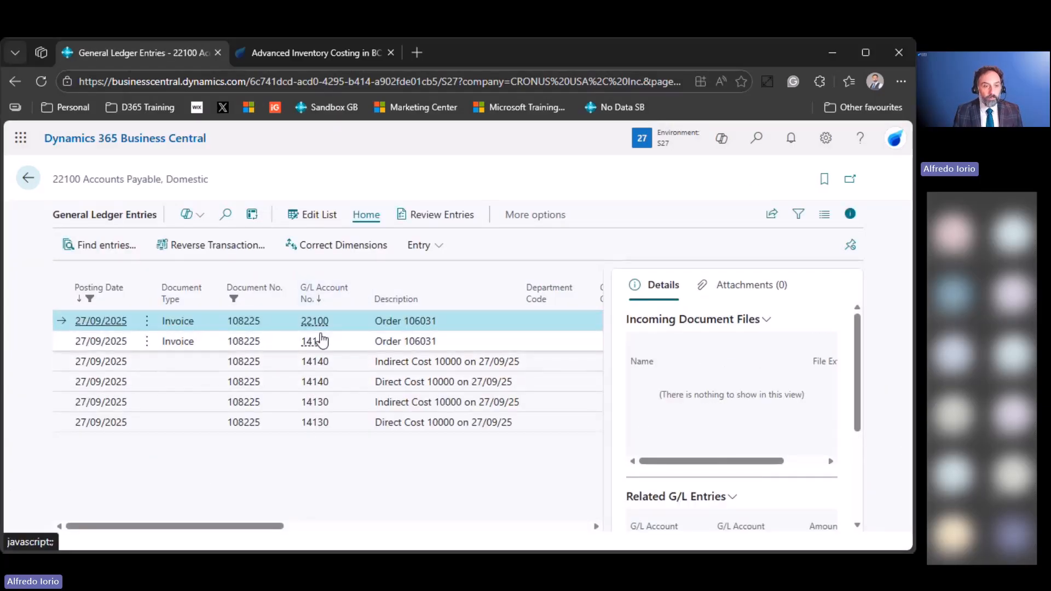
pyautogui.click(320, 363)
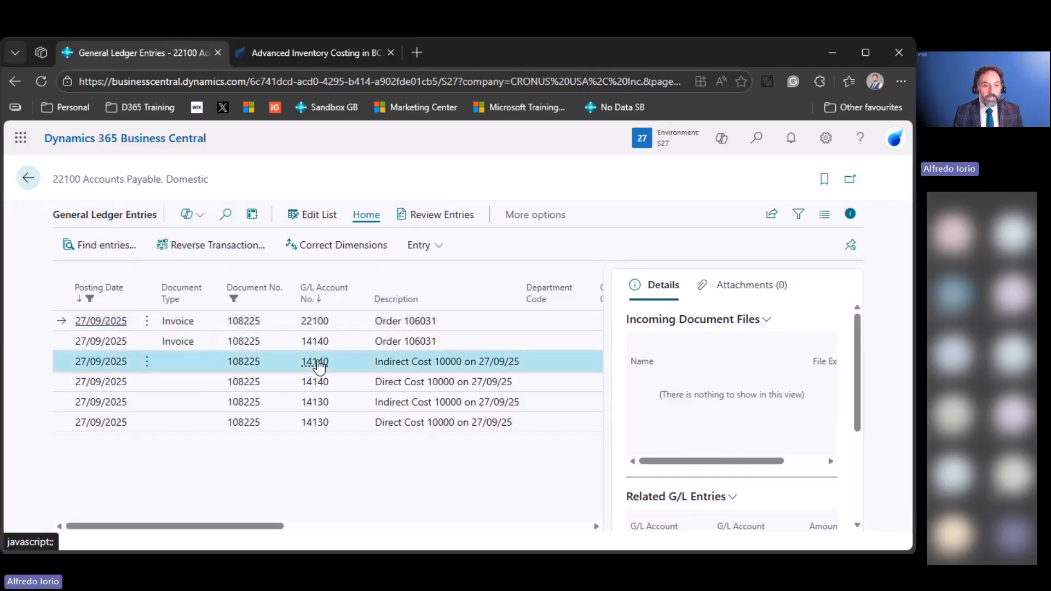
pyautogui.click(323, 385)
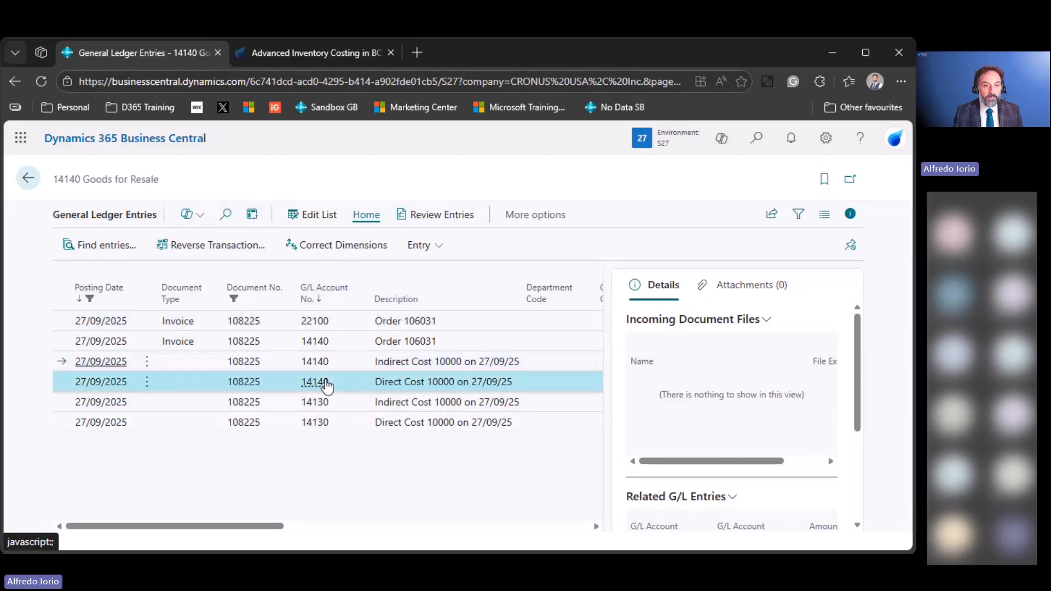
pyautogui.click(340, 365)
pyautogui.click(344, 377)
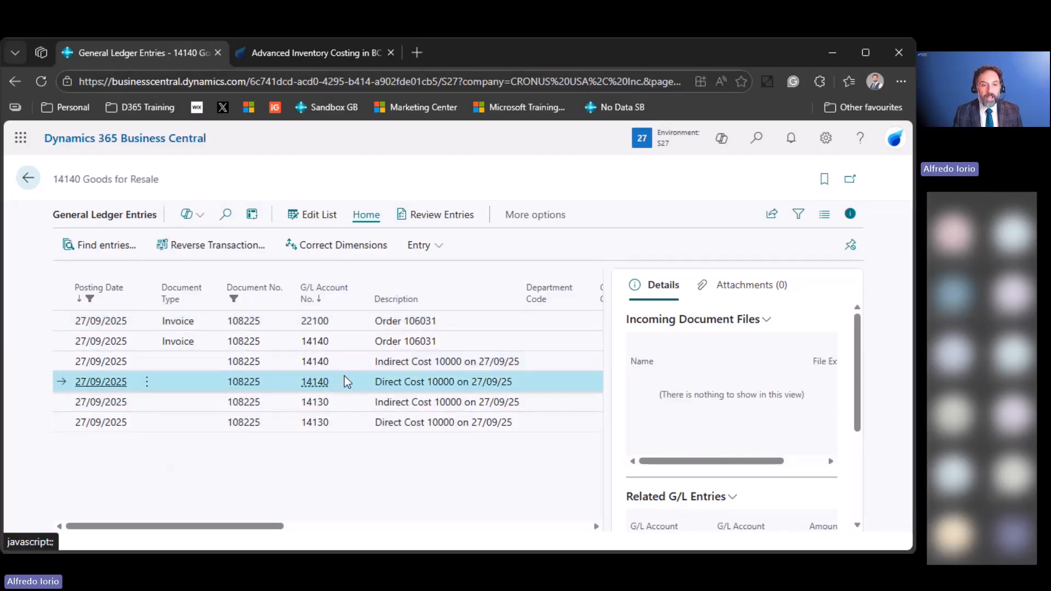
pyautogui.click(347, 360)
pyautogui.click(340, 402)
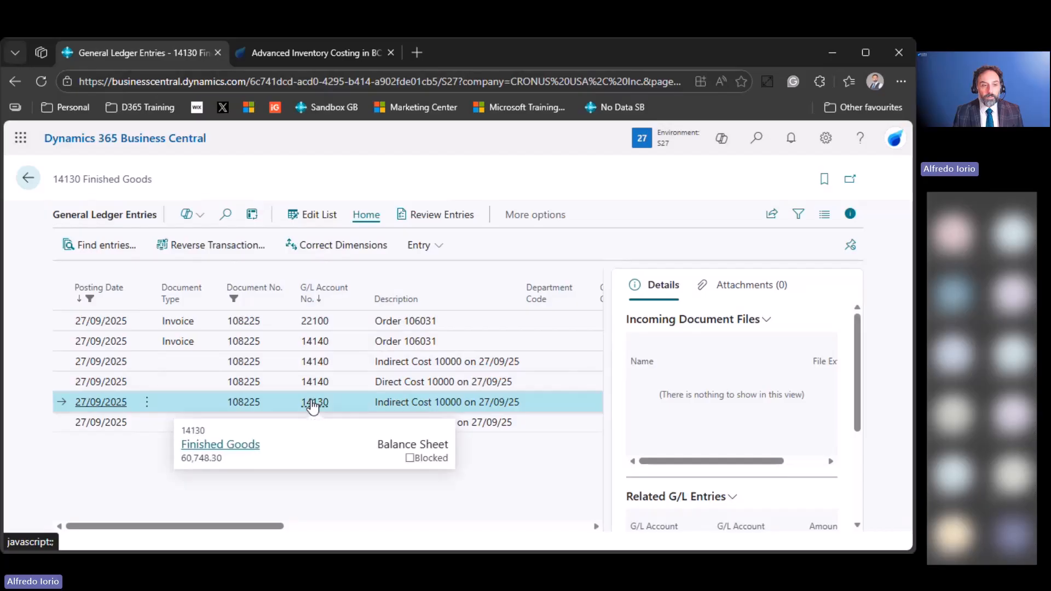
pyautogui.click(321, 423)
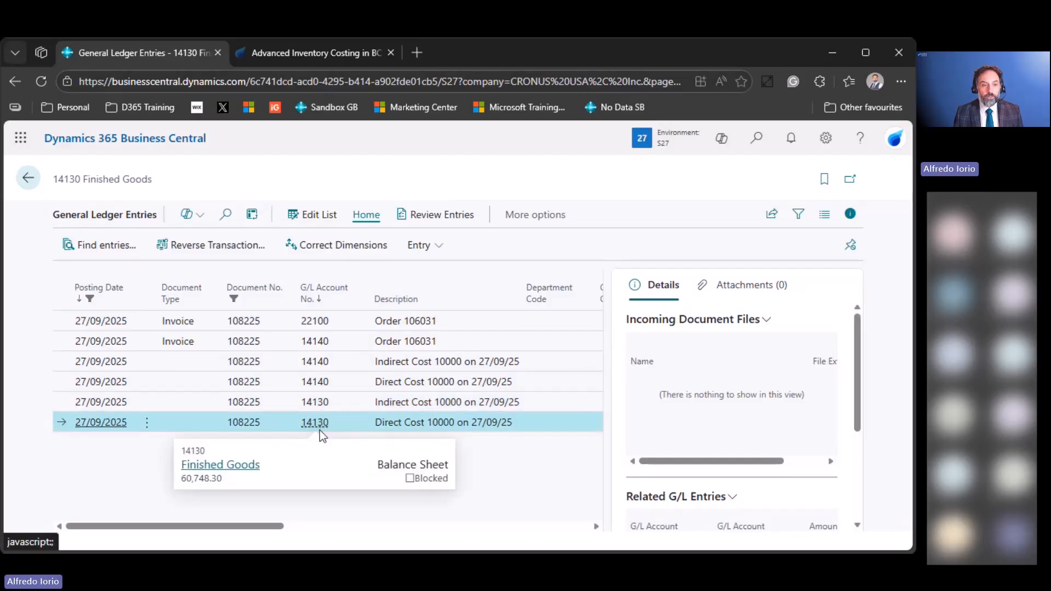
pyautogui.click(28, 179)
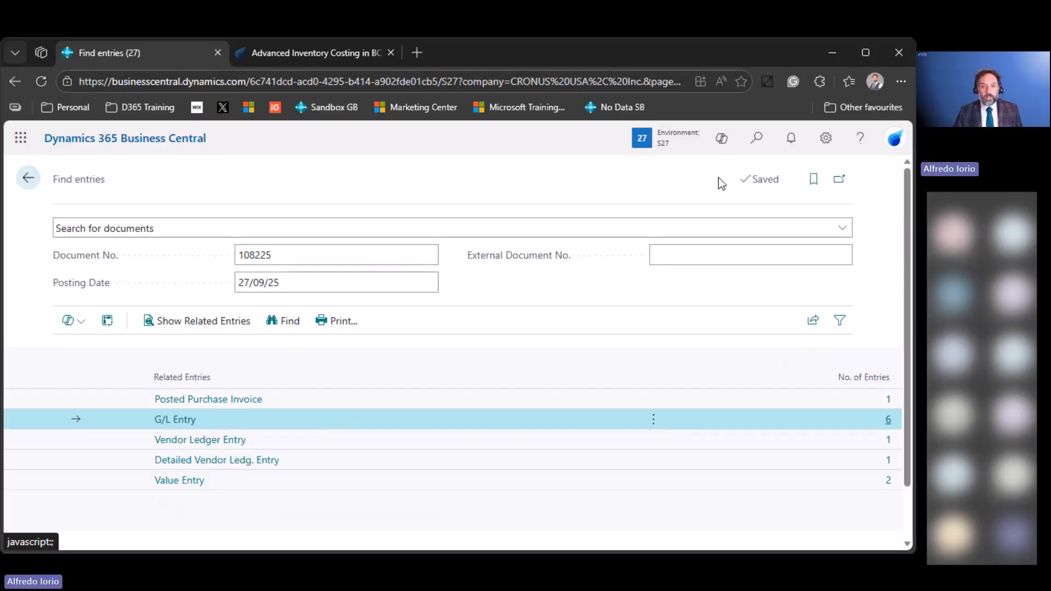
# - Find the Inventory - G/L Reconciliation page and show its matrix for item 1000
pyautogui.click(759, 139)
pyautogui.write('inv ')
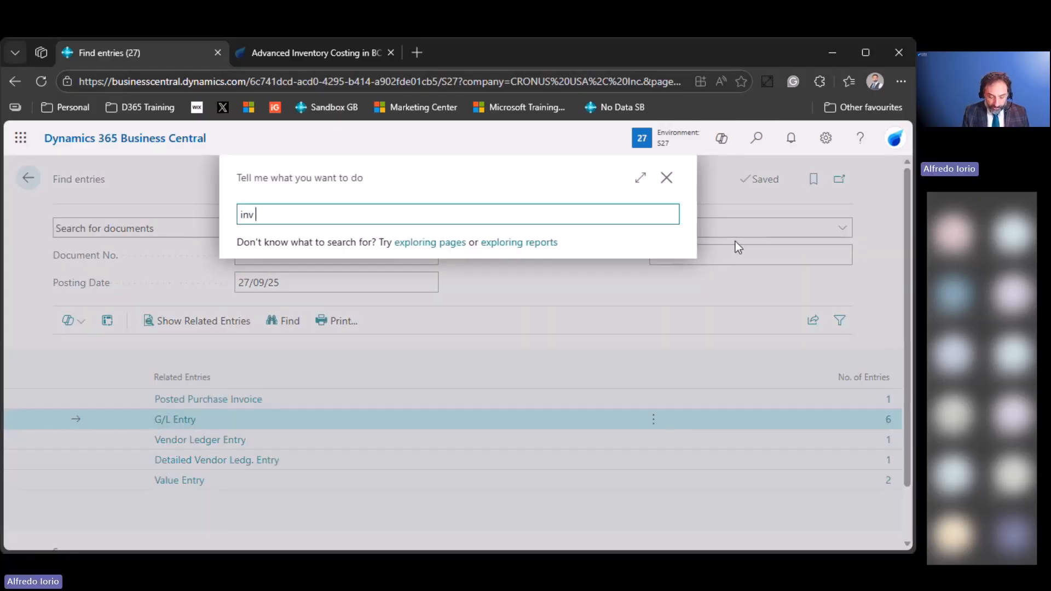
pyautogui.write('g/l')
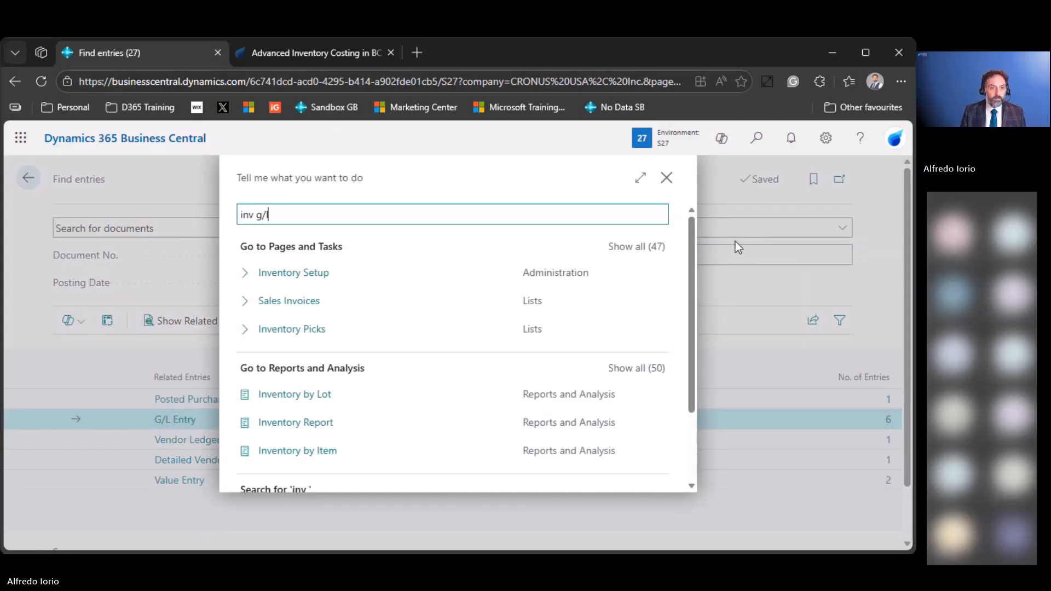
pyautogui.press('Down')
pyautogui.press('Down')
pyautogui.press('Down')
pyautogui.press('Down')
pyautogui.press('Return')
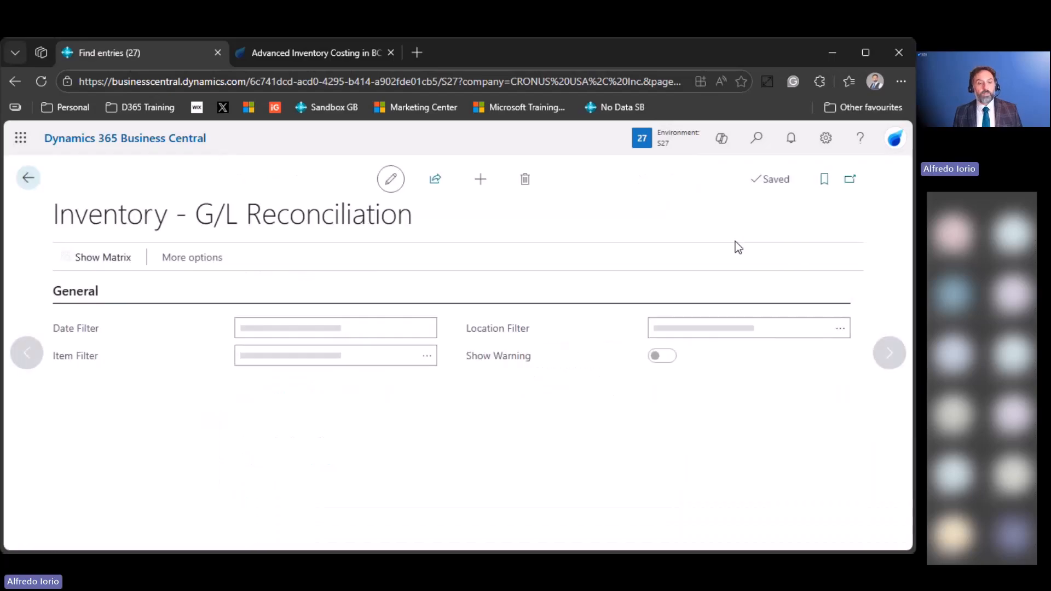
pyautogui.click(108, 263)
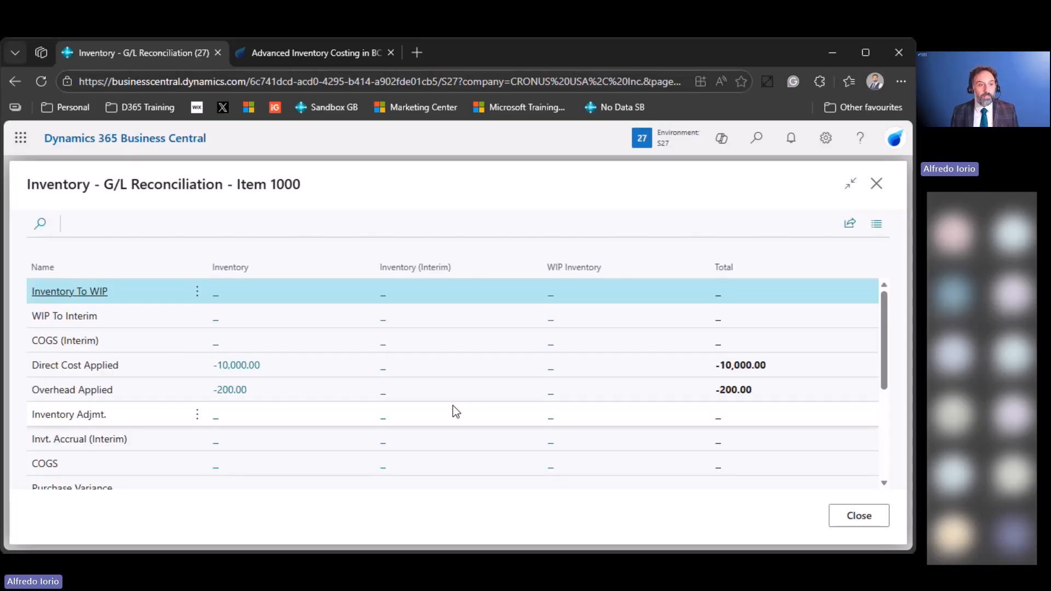
# - Examine the Direct Cost Applied, Overhead Applied and Total inventory amounts in the reconciliation, and return to the posted purchase invoice
pyautogui.click(280, 366)
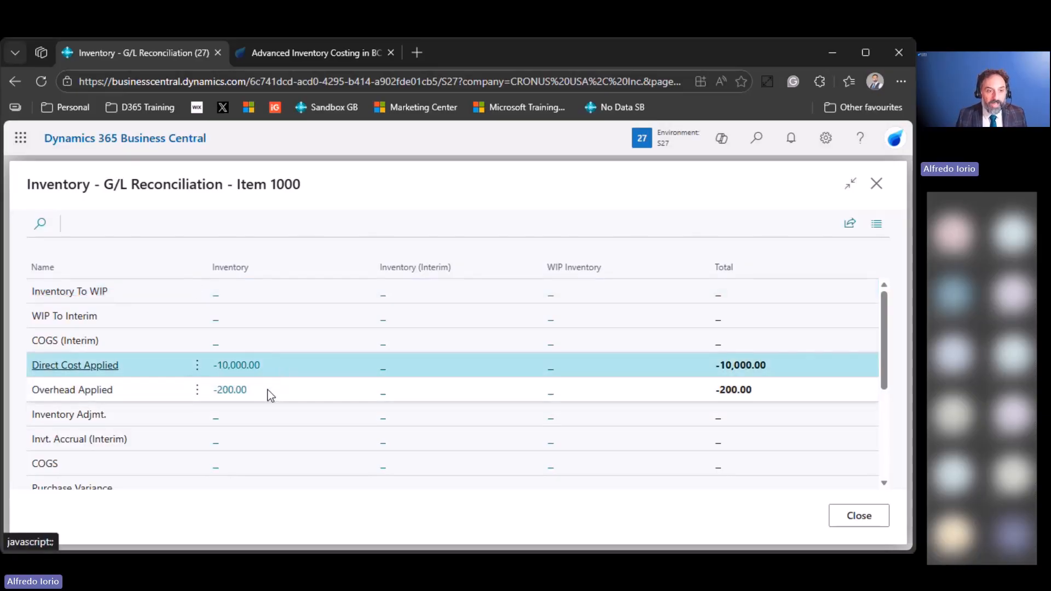
pyautogui.click(268, 390)
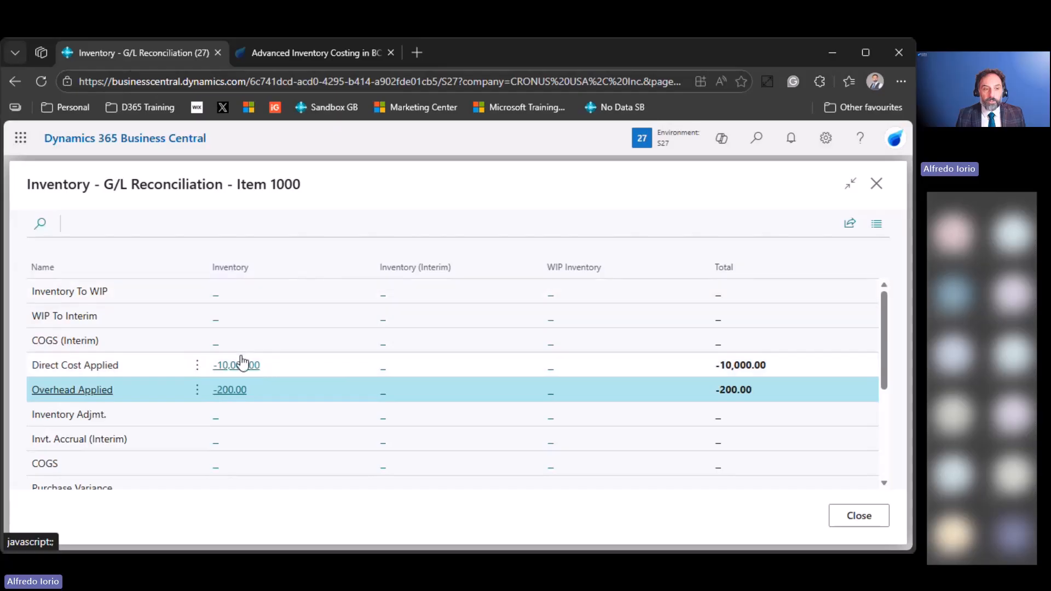
pyautogui.scroll(-3, 230, 430)
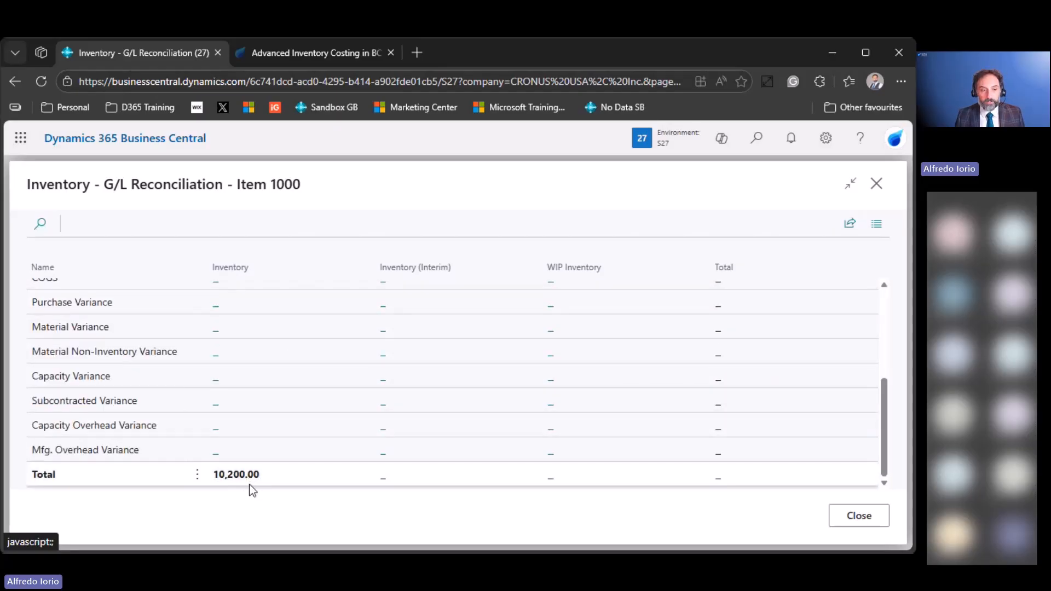
pyautogui.scroll(3, 284, 408)
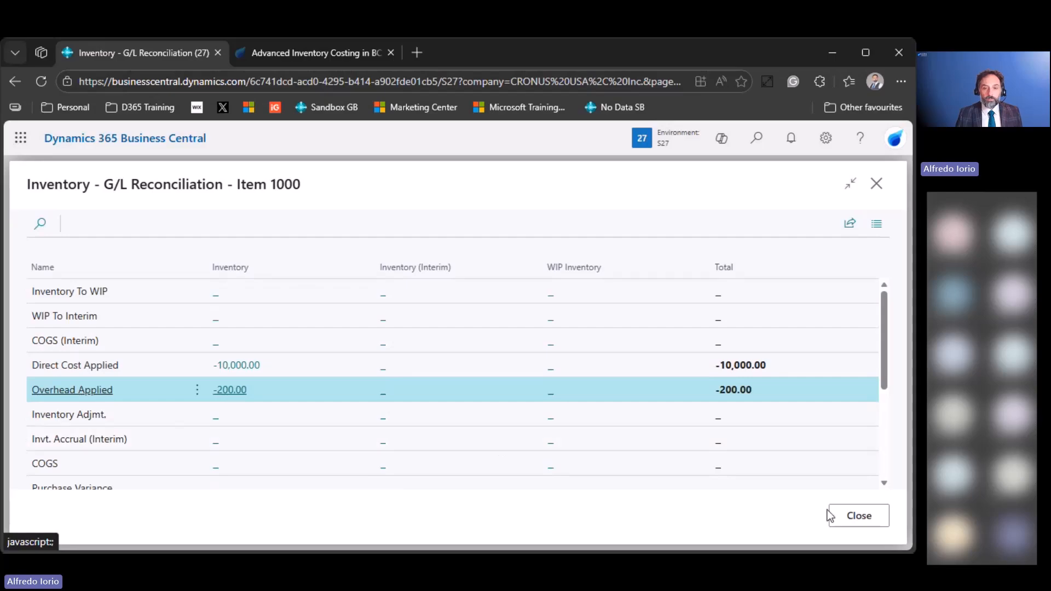
pyautogui.click(848, 515)
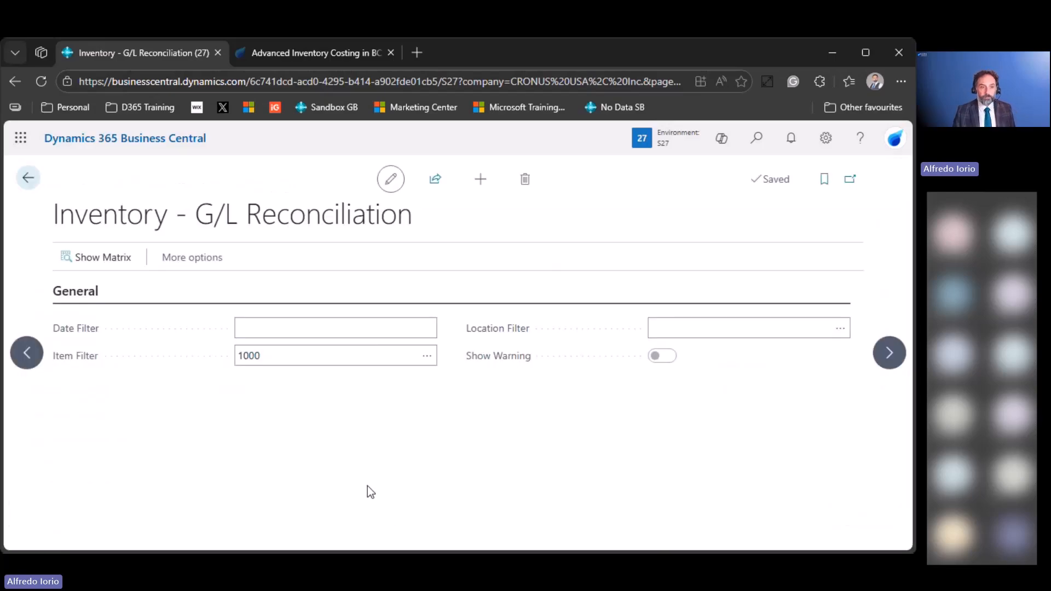
pyautogui.click(26, 177)
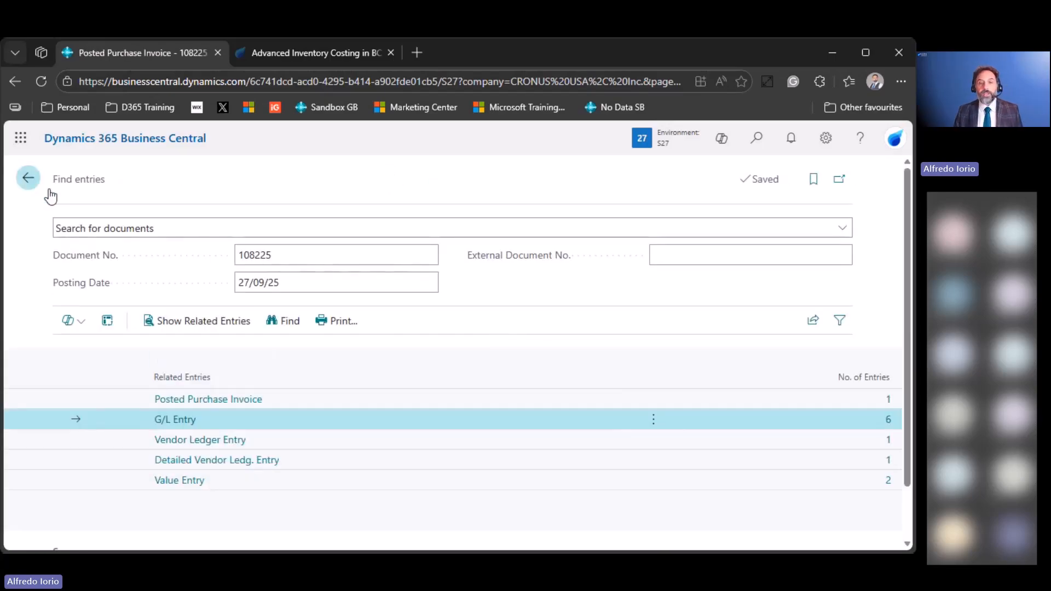
pyautogui.click(31, 181)
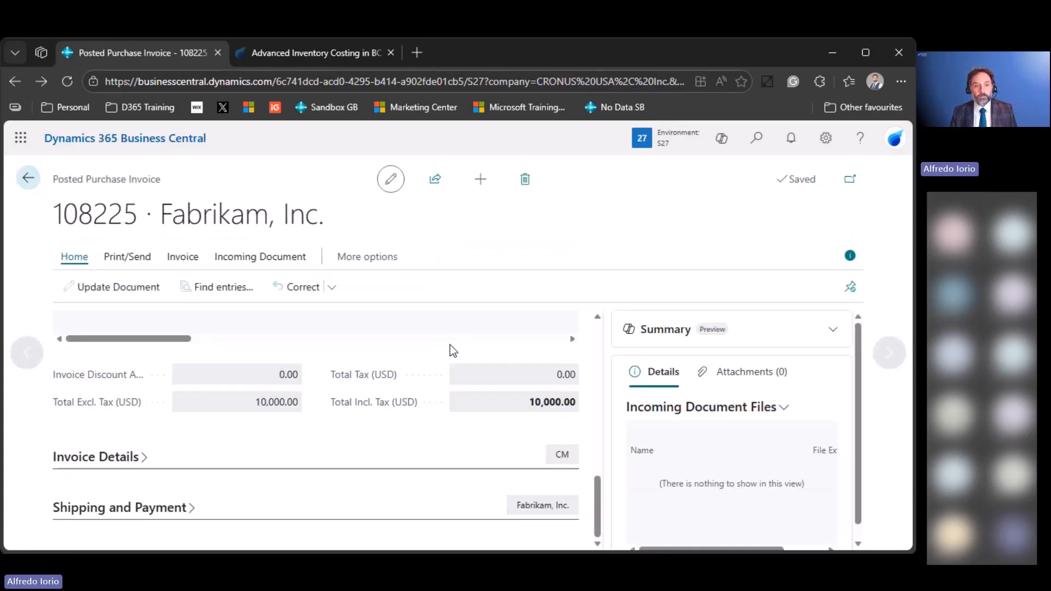
# - Find and open the Purchase Invoices list
pyautogui.click(757, 137)
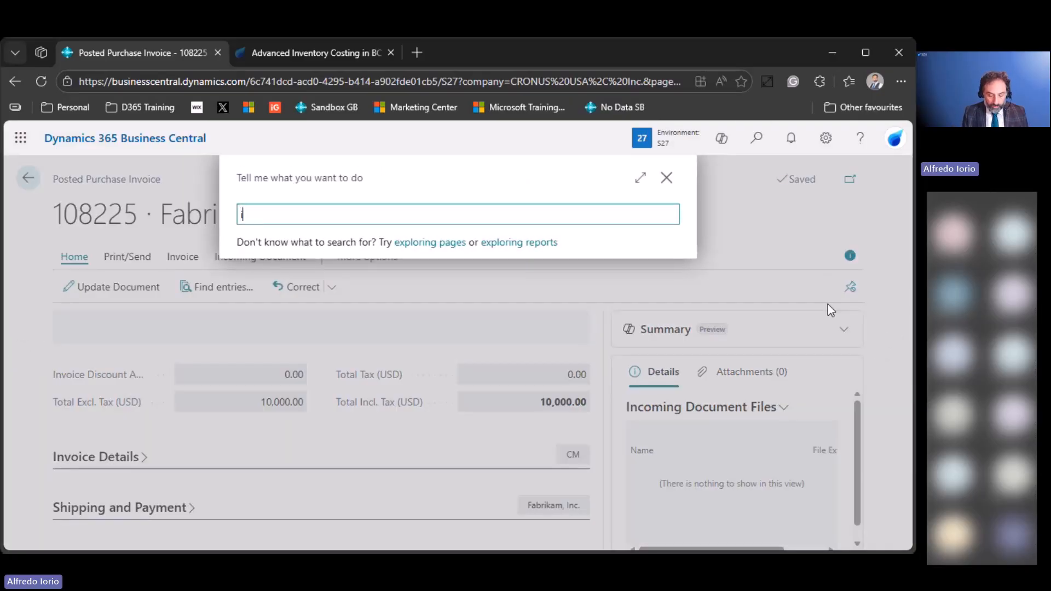
pyautogui.write('pur in')
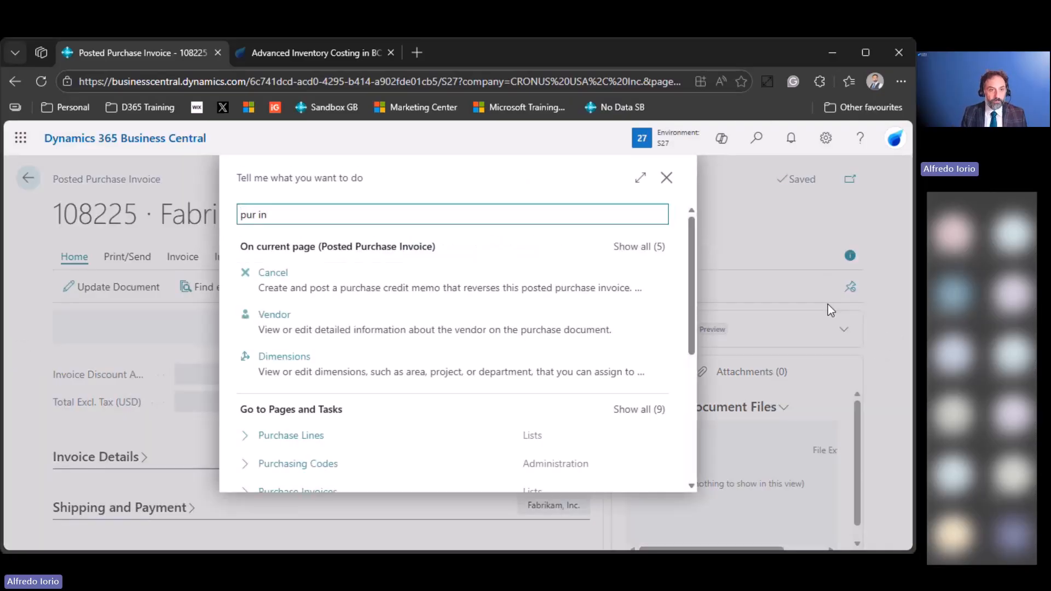
pyautogui.press('Down')
pyautogui.press('Down')
pyautogui.press('Down')
pyautogui.press('Down')
pyautogui.press('Down')
pyautogui.press('Down')
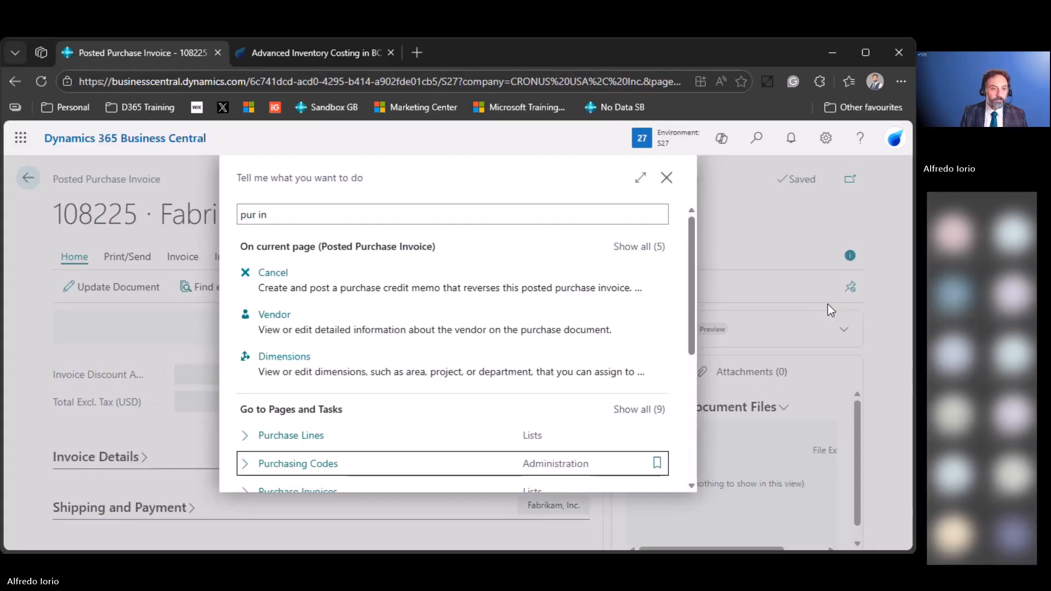
pyautogui.press('Return')
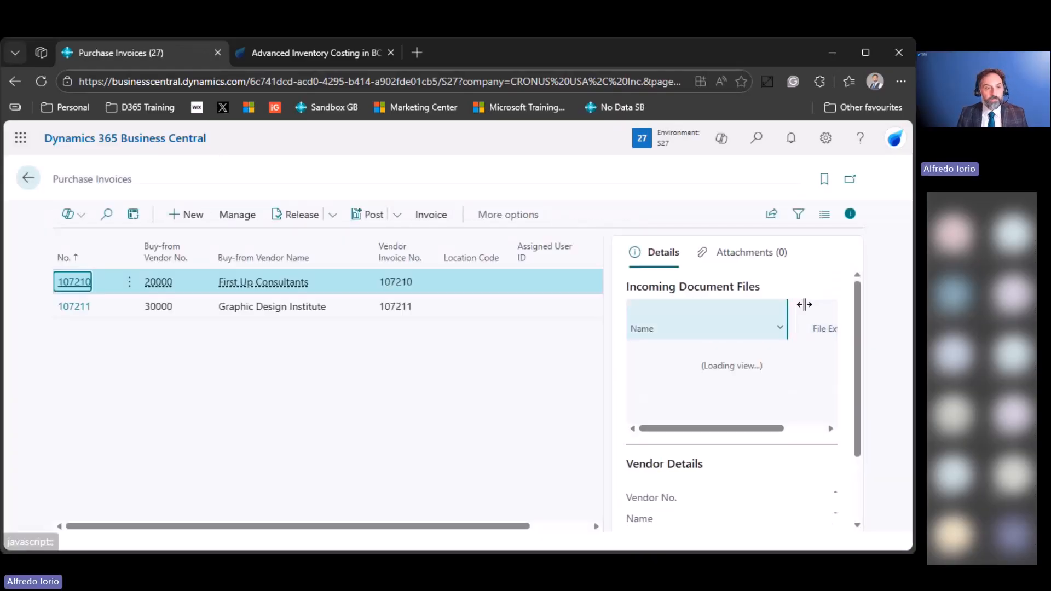
# - Create a new purchase invoice for the vendor Wide World Importers
pyautogui.click(185, 218)
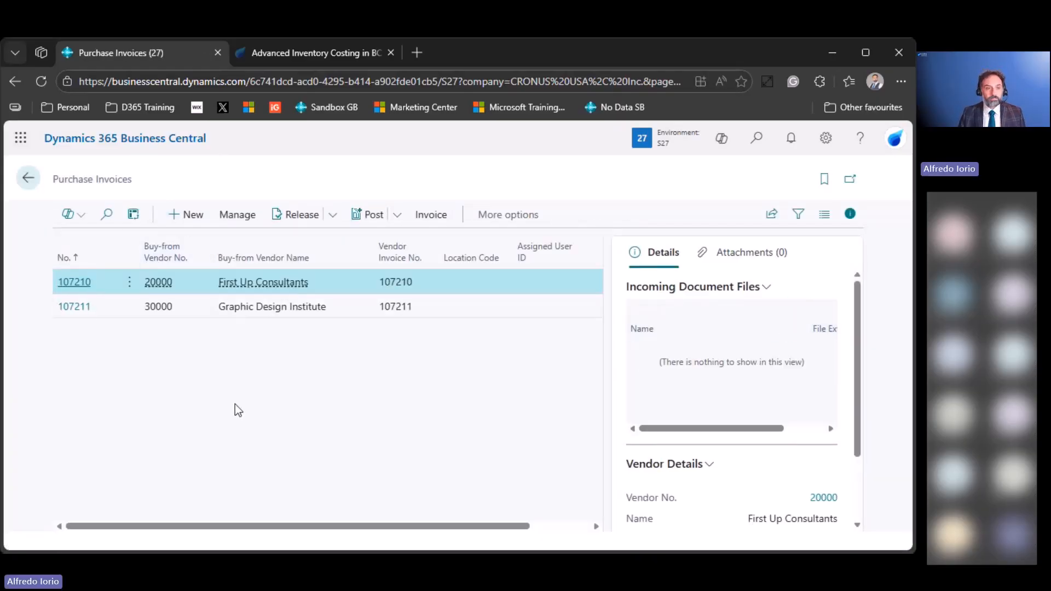
pyautogui.click(421, 353)
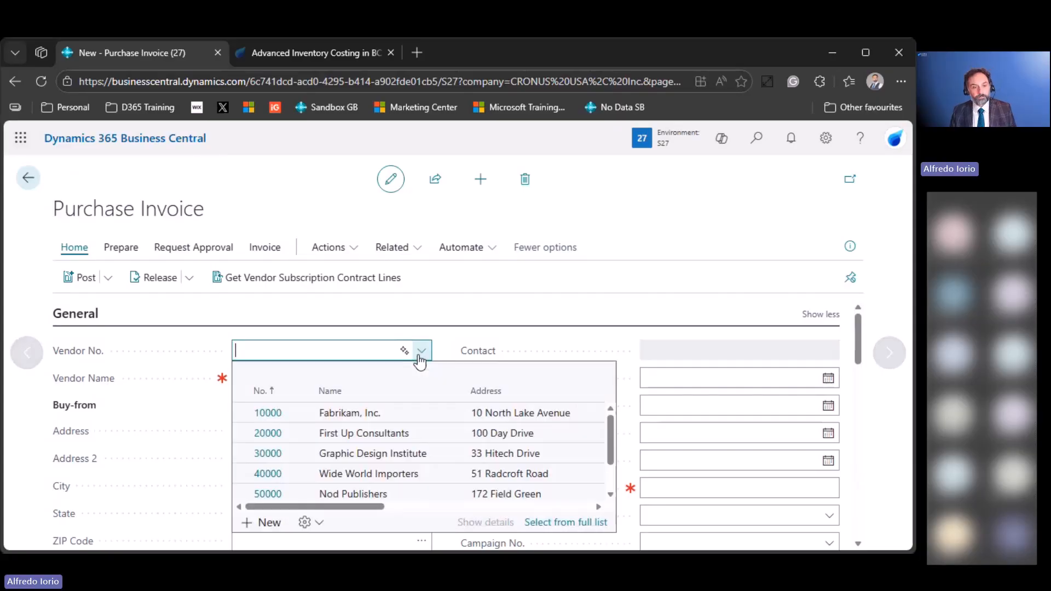
pyautogui.click(435, 475)
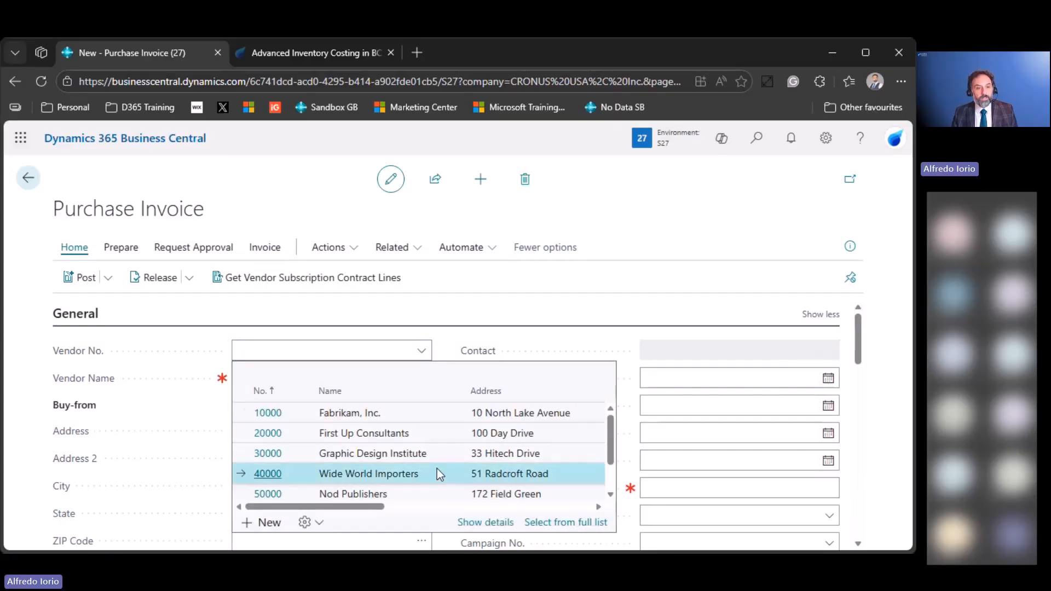
pyautogui.click(669, 404)
pyautogui.write('inv-65678')
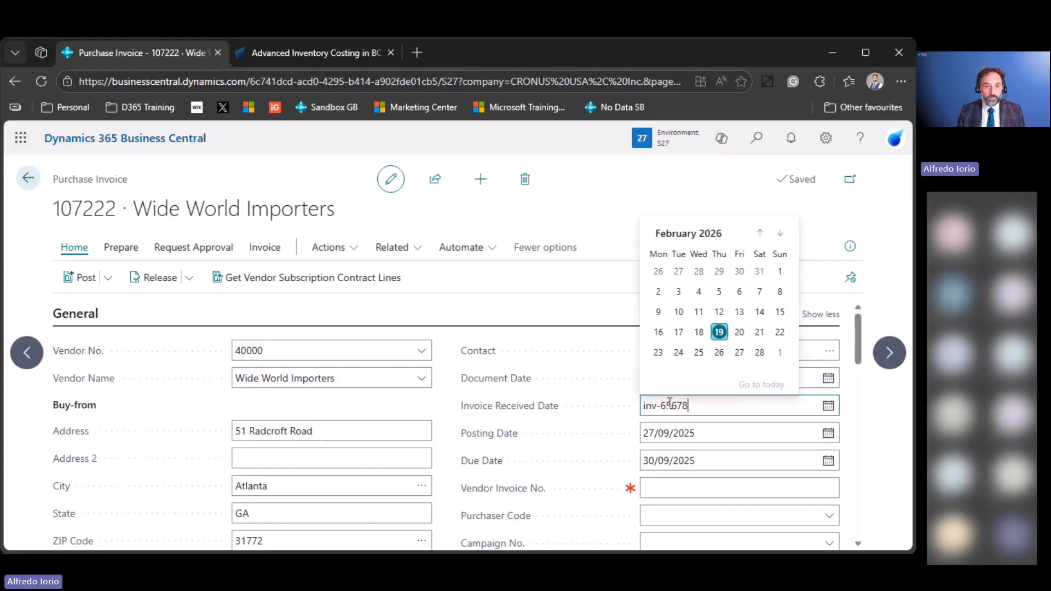
pyautogui.press('Tab')
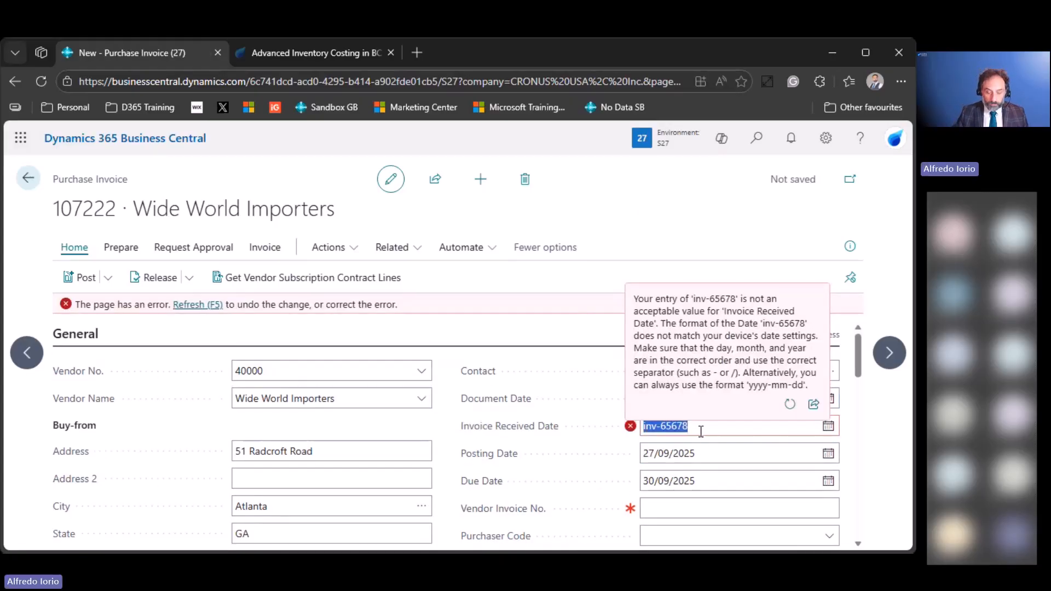
pyautogui.press('BackSpace')
# - Set the purchase invoice's vendor invoice number to INMV-65457
pyautogui.click(699, 507)
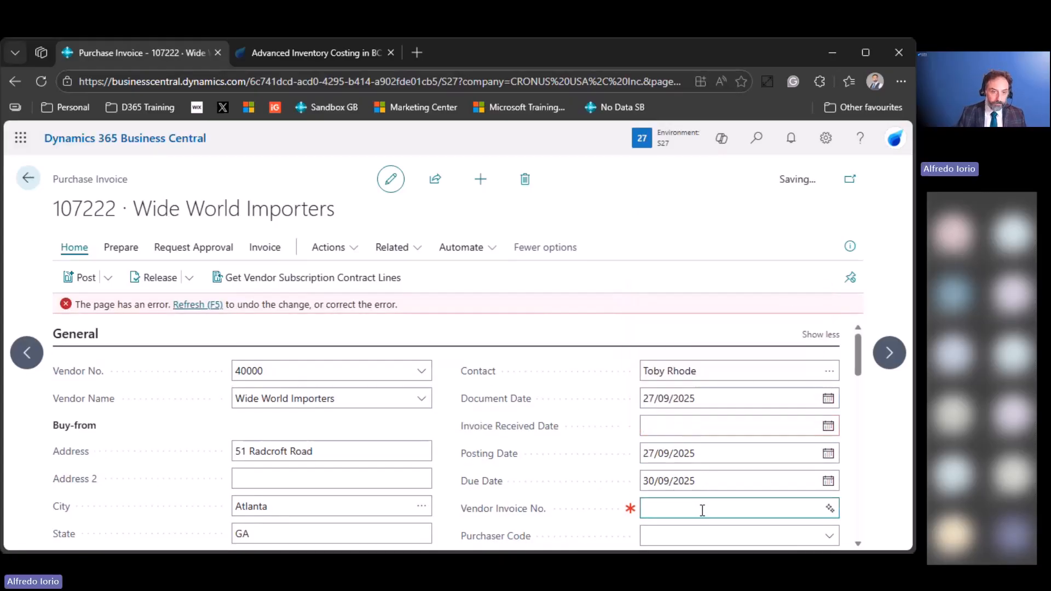
pyautogui.write('INMv-65457')
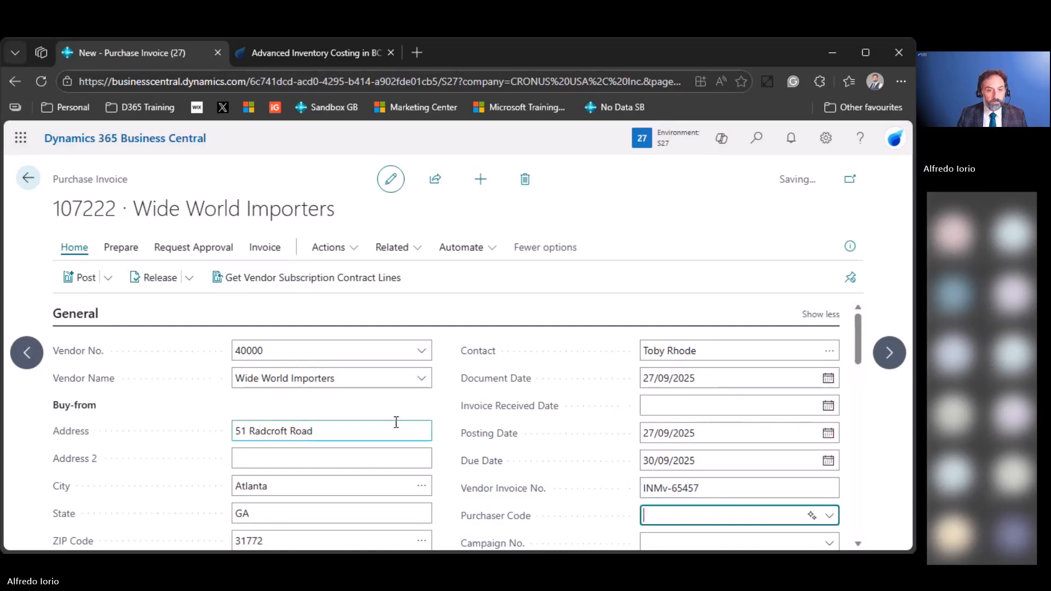
# - Make the first invoice line a Charge (Item) line with the item charge JB-FREIGHT
pyautogui.scroll(-10, 260, 390)
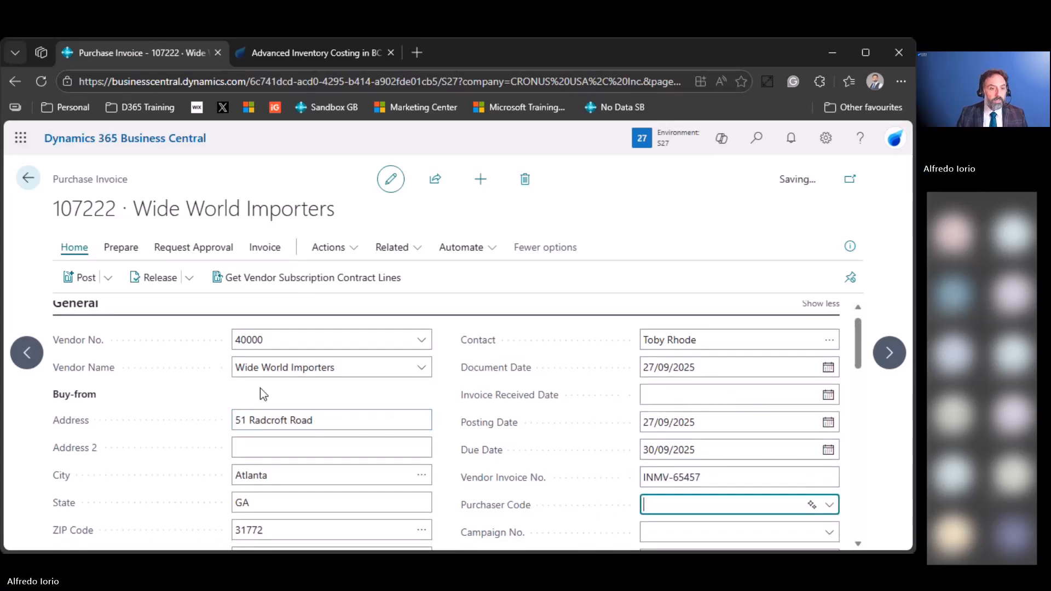
pyautogui.click(126, 346)
pyautogui.click(156, 346)
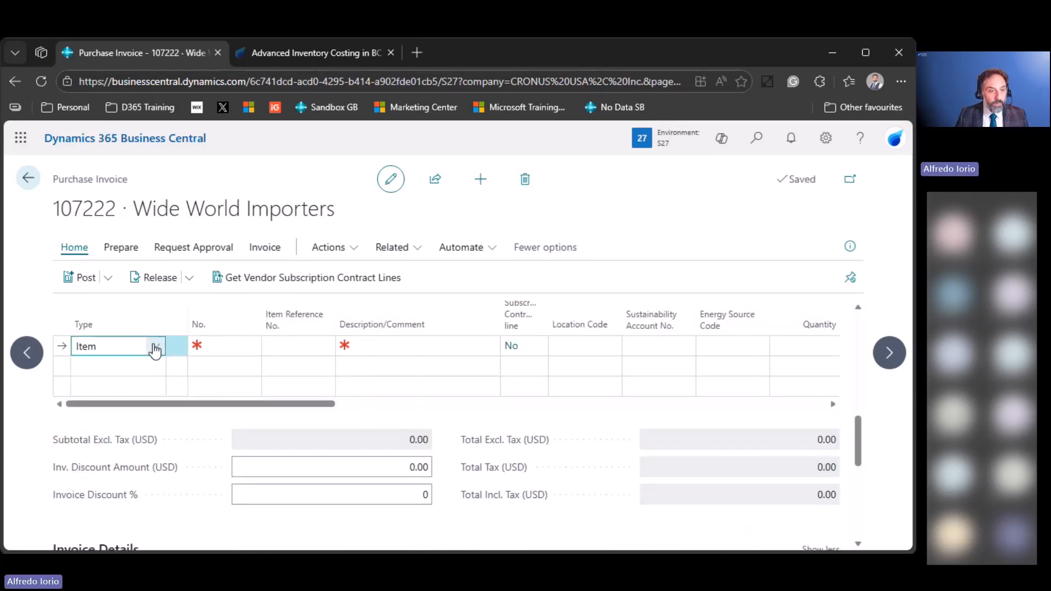
pyautogui.click(203, 473)
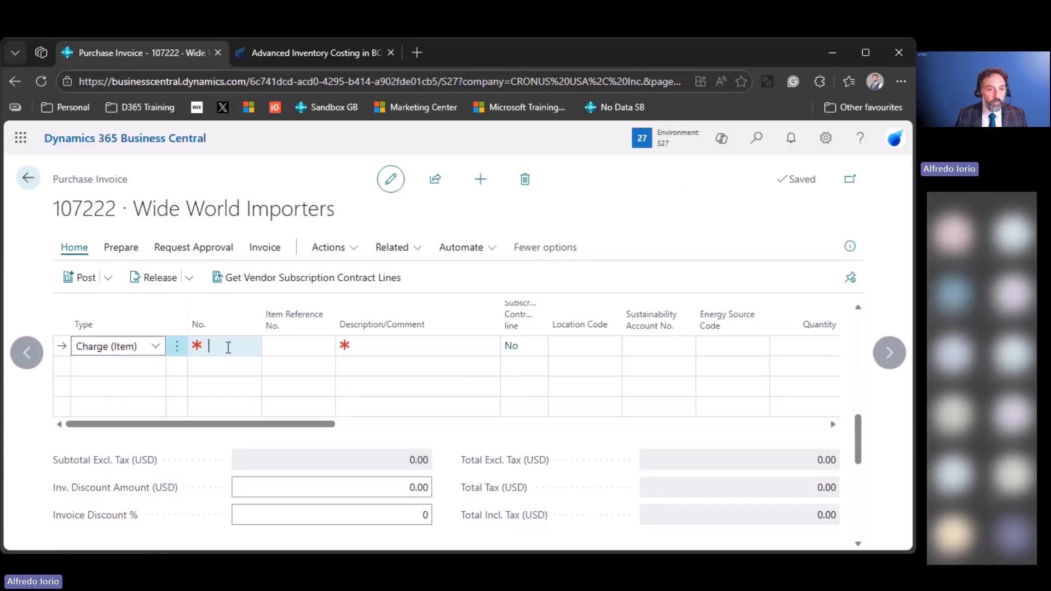
pyautogui.click(225, 345)
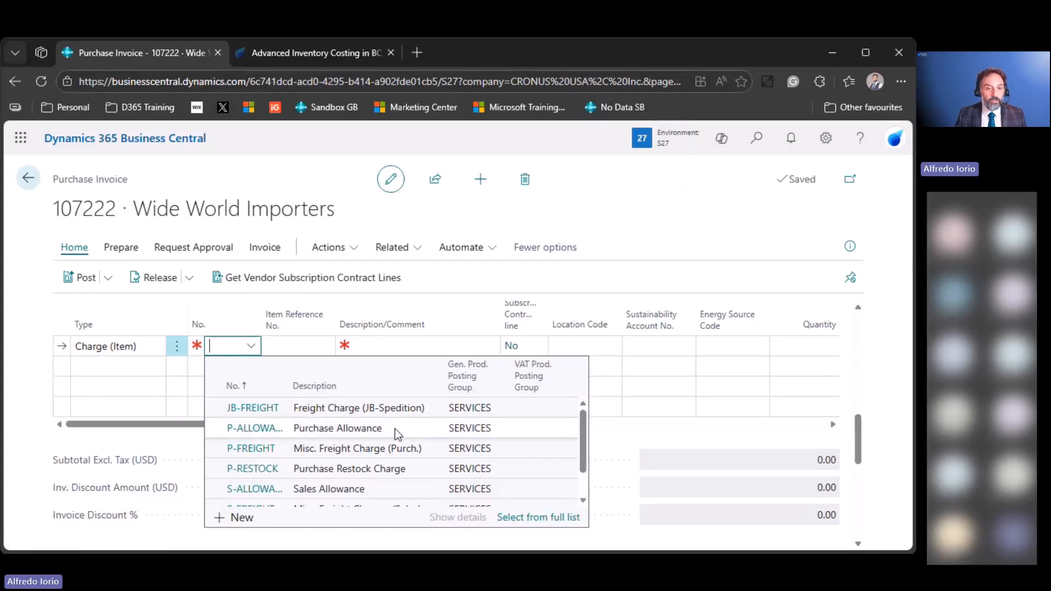
pyautogui.click(387, 408)
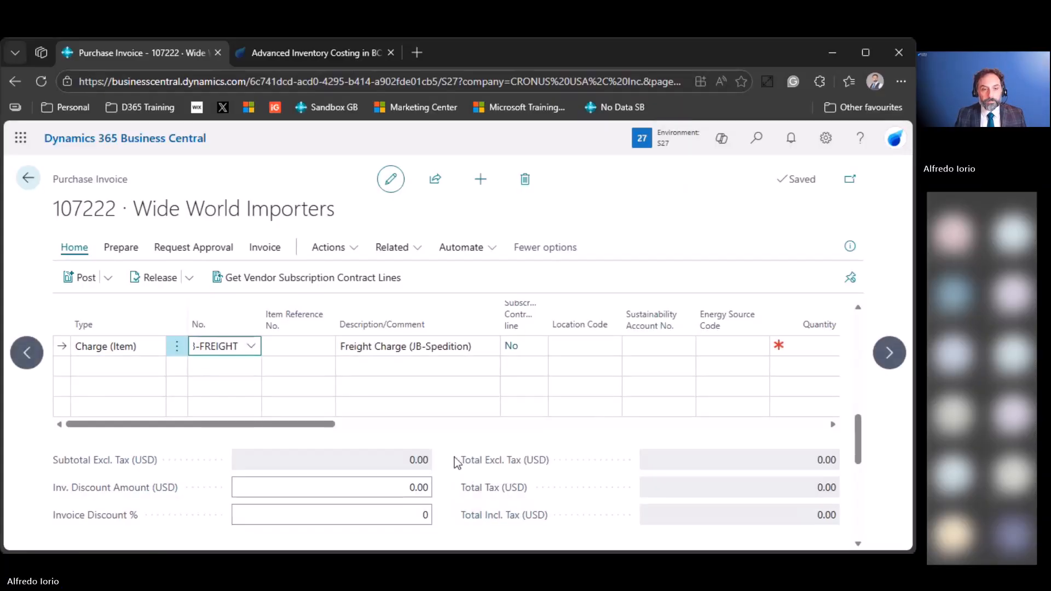
# - Complete the freight charge line with location MAIN, quantity 1, unit of measure PALLET and a direct unit cost of 50
pyautogui.scroll(1, 645, 407)
pyautogui.click(594, 417)
pyautogui.write('main')
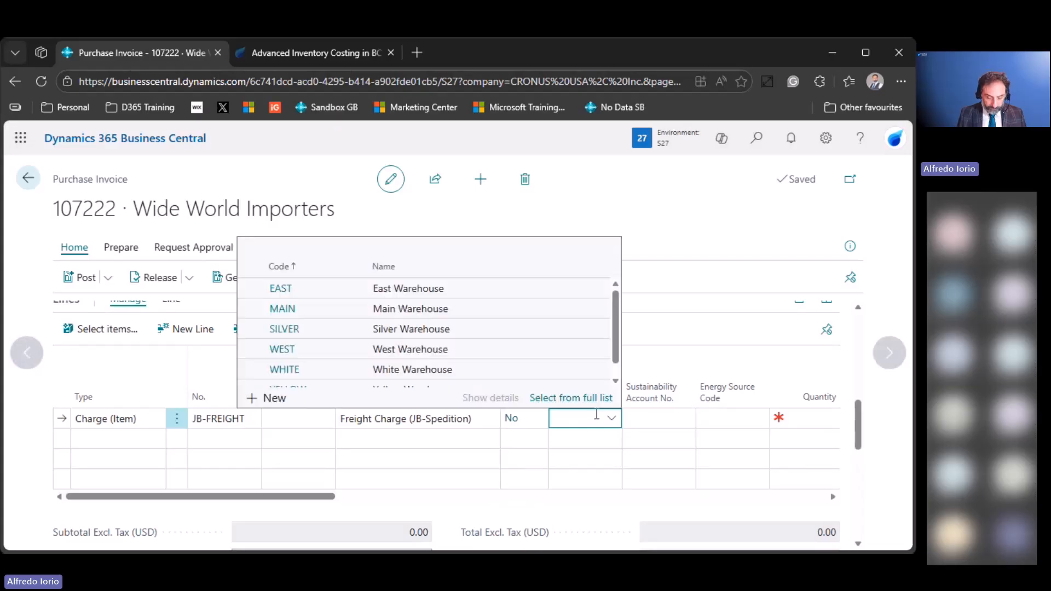
pyautogui.press('Tab')
pyautogui.press('Tab')
pyautogui.press('Tab')
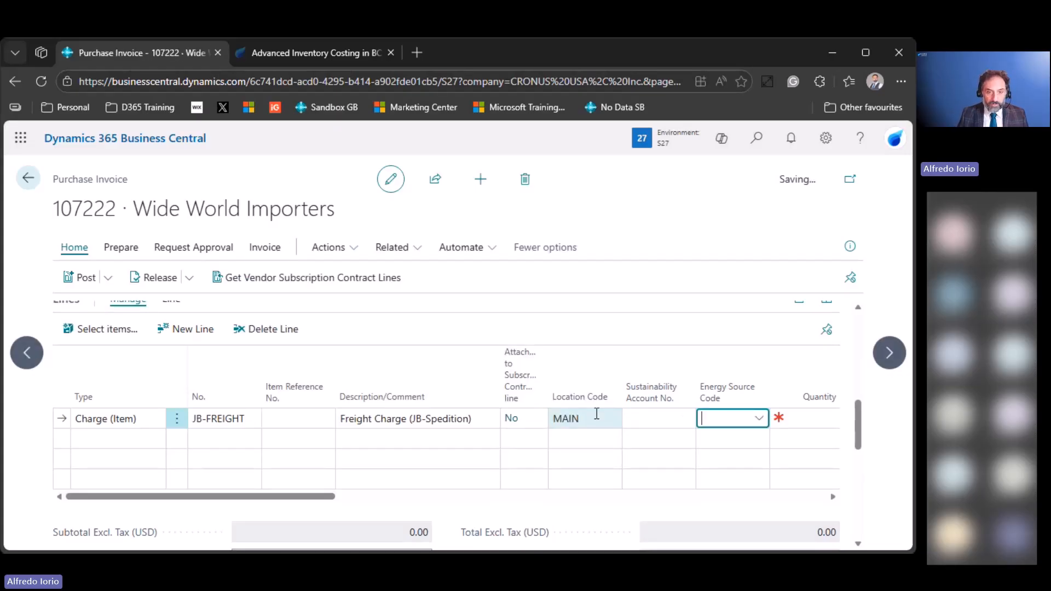
pyautogui.press('Tab')
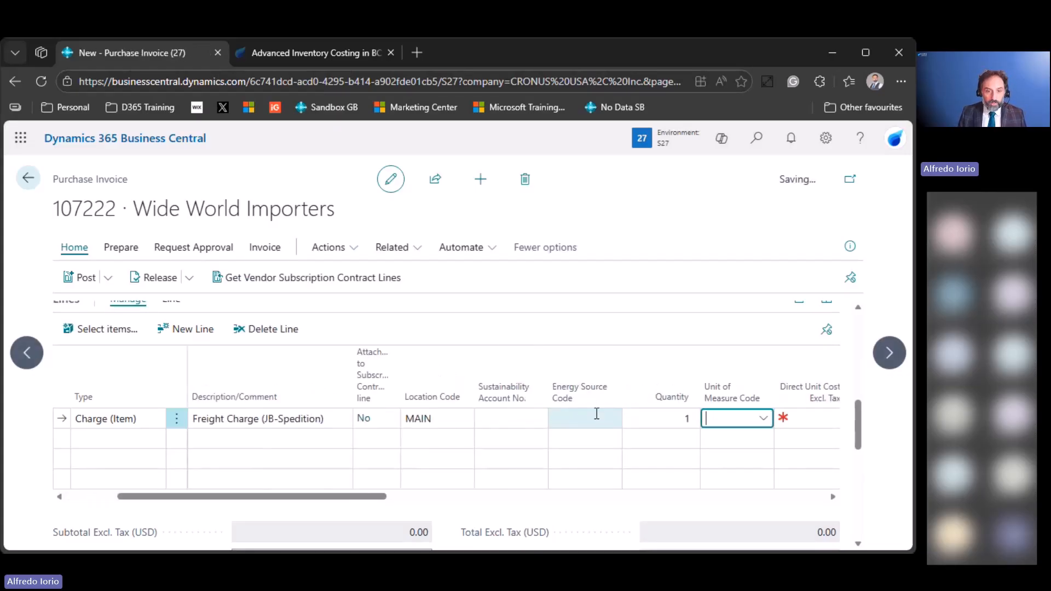
pyautogui.press('Tab')
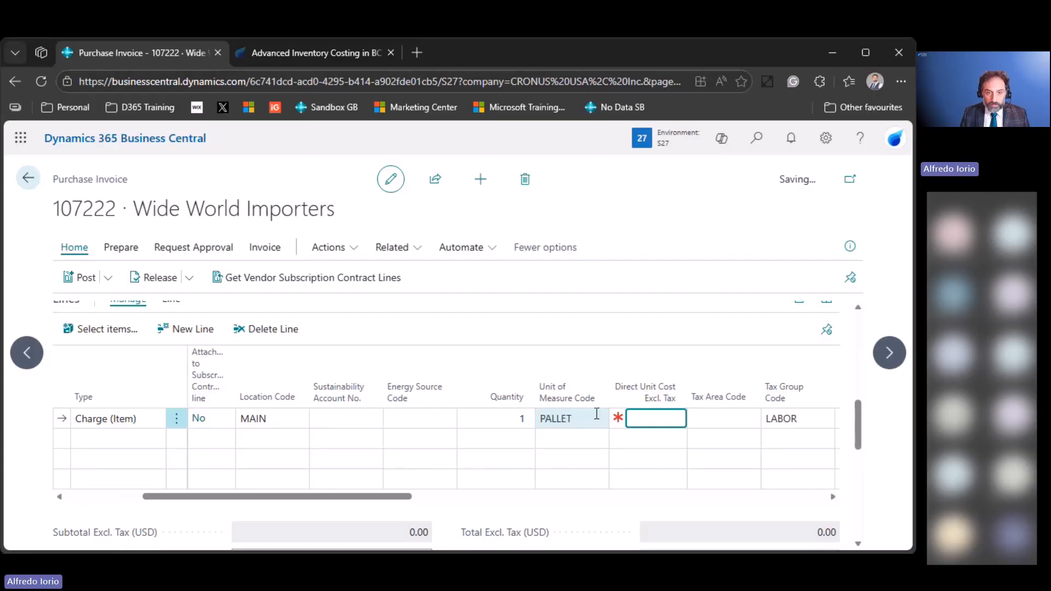
pyautogui.write('50')
pyautogui.press('Tab')
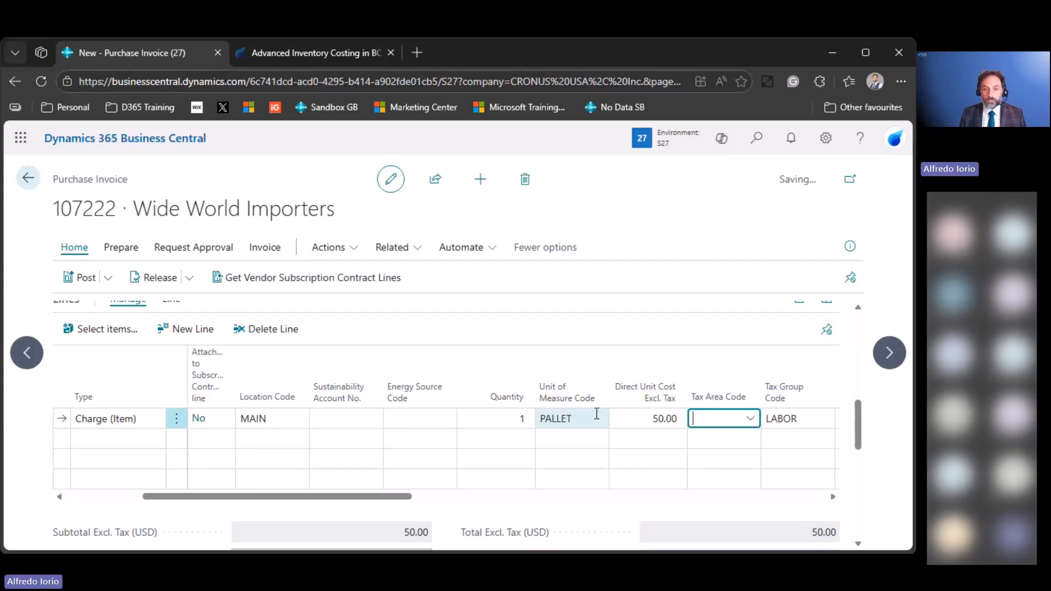
# - Open the Item Charge Assignment for the freight charge line
pyautogui.scroll(3, 370, 387)
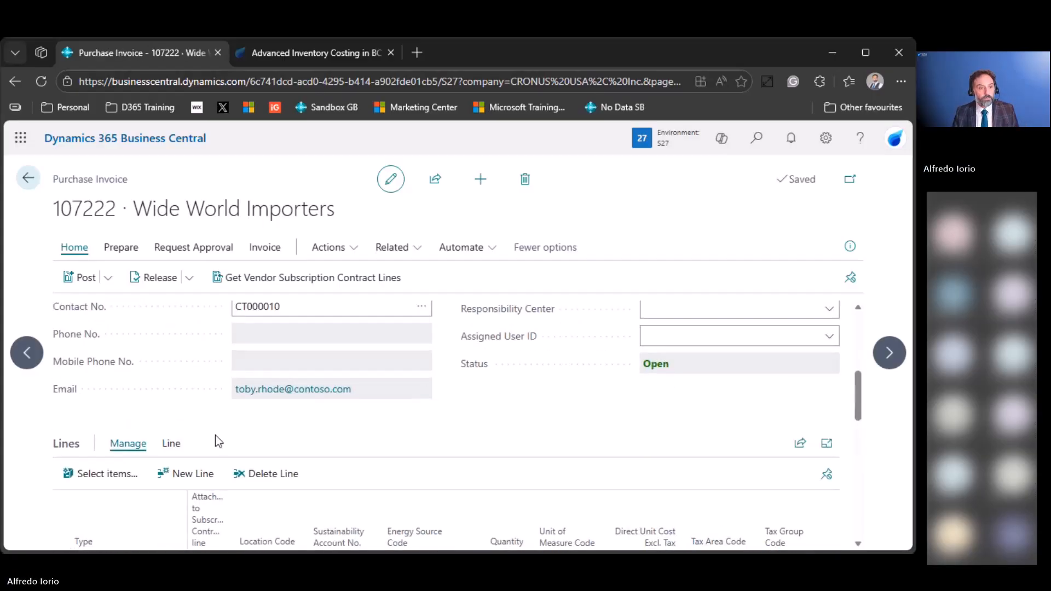
pyautogui.click(171, 444)
pyautogui.scroll(-2, 263, 437)
pyautogui.click(327, 404)
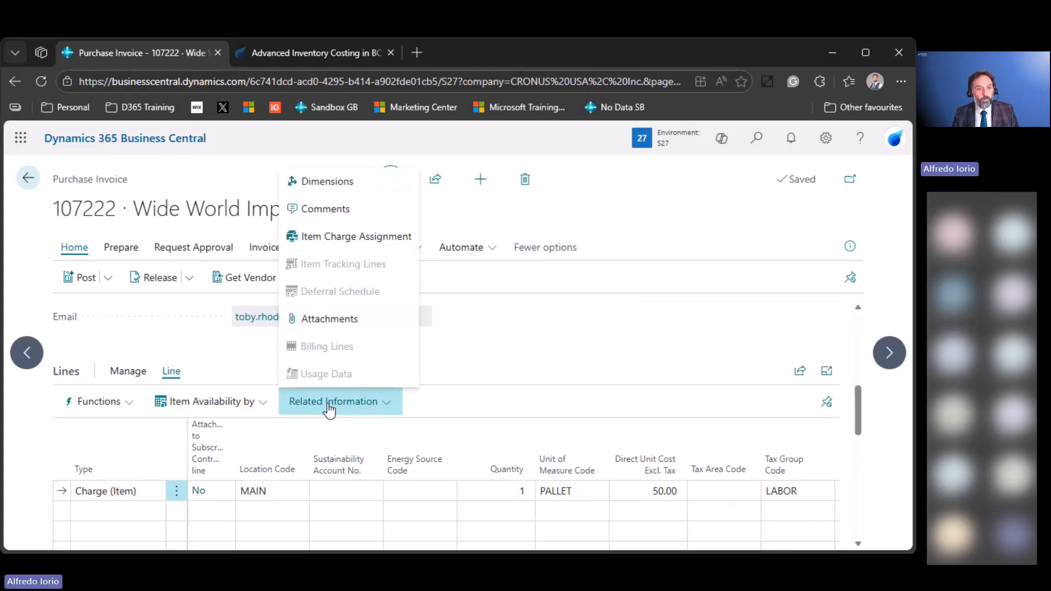
pyautogui.click(328, 237)
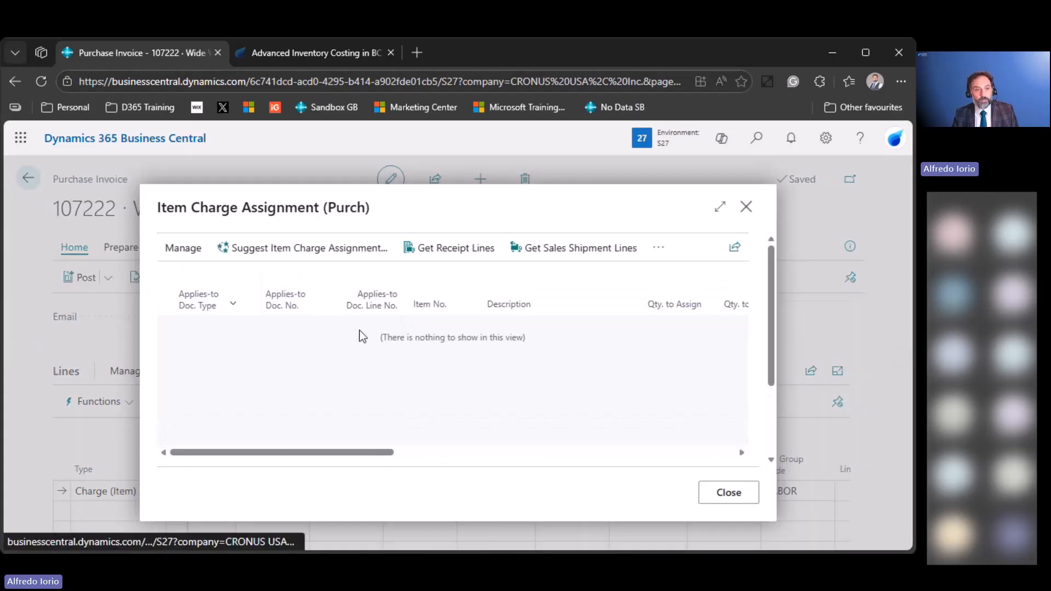
# - Bring purchase receipt line 107242 for item 1000, MILAN Cherrywood Cabinet, into the freight item charge assignment
pyautogui.click(427, 249)
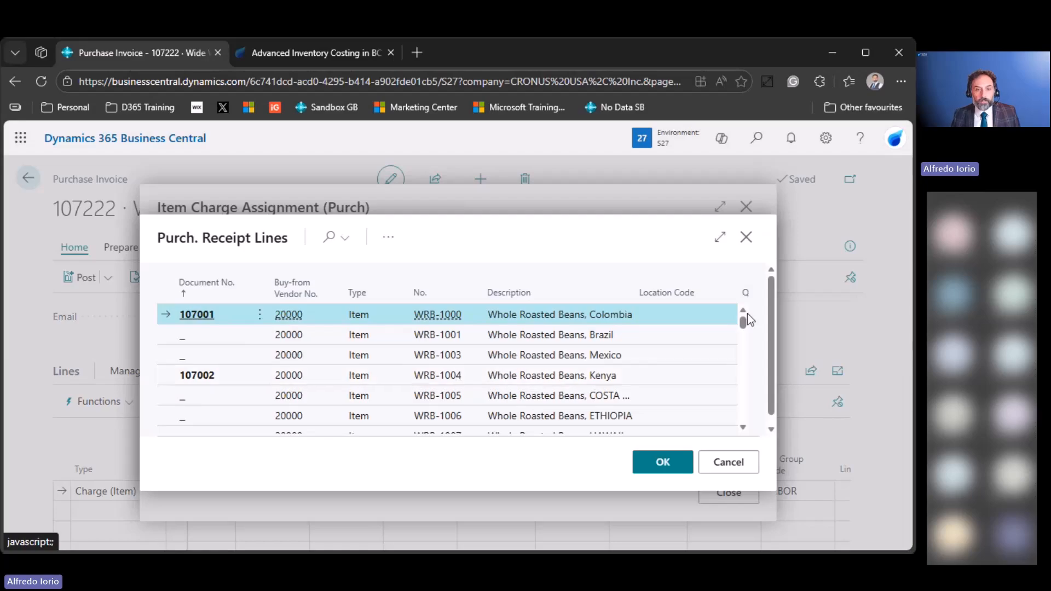
pyautogui.moveTo(742, 321); pyautogui.dragTo(753, 445)
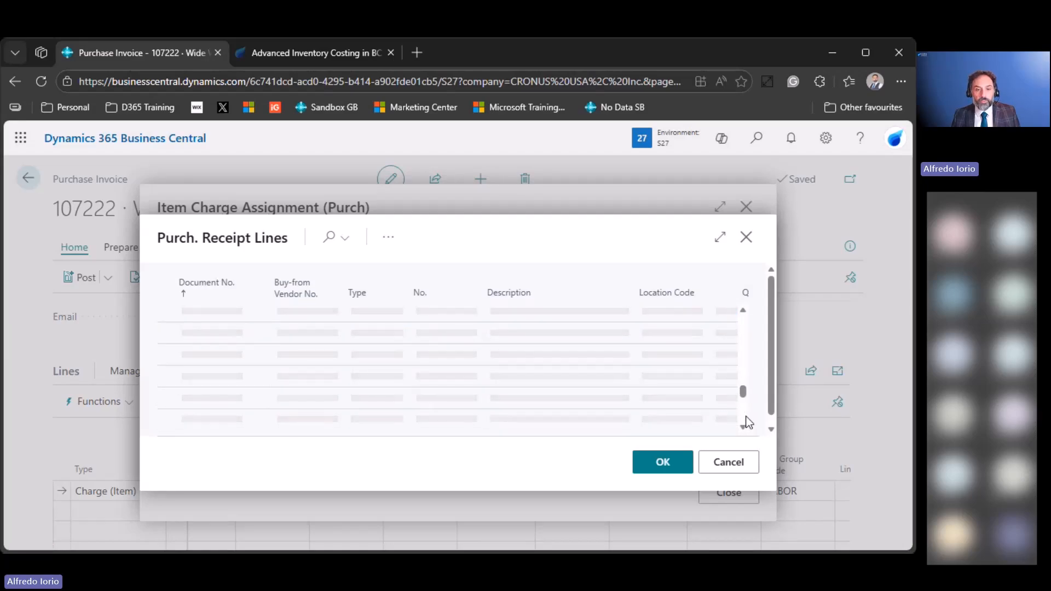
pyautogui.click(745, 420)
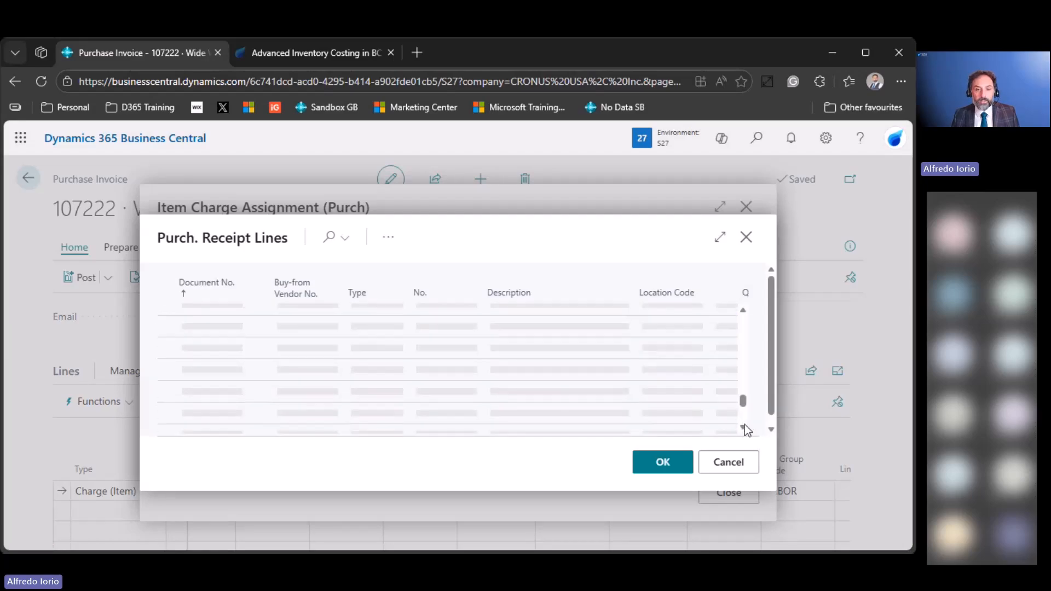
pyautogui.click(612, 421)
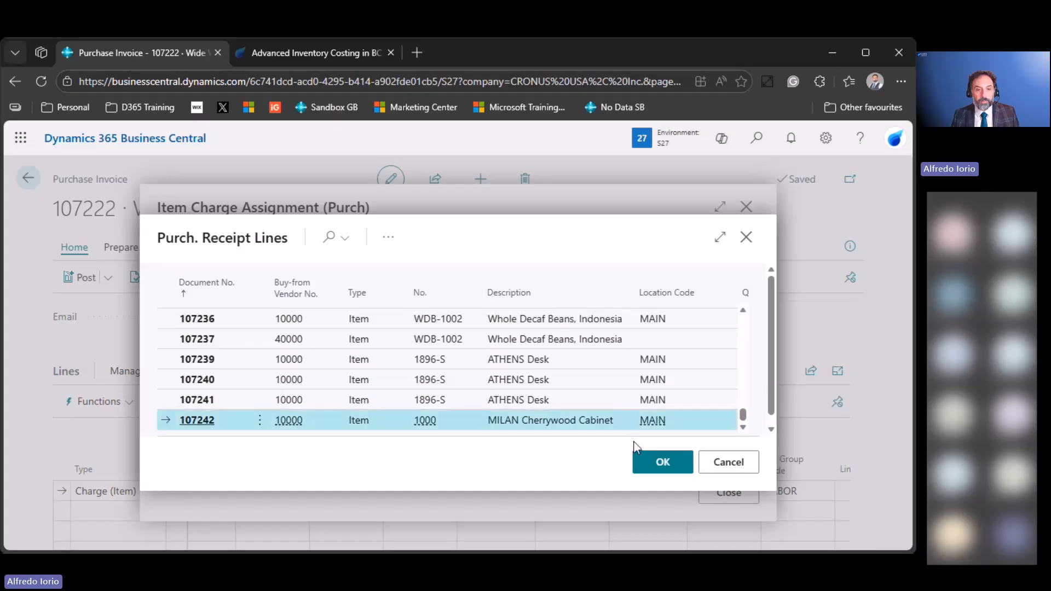
pyautogui.click(654, 462)
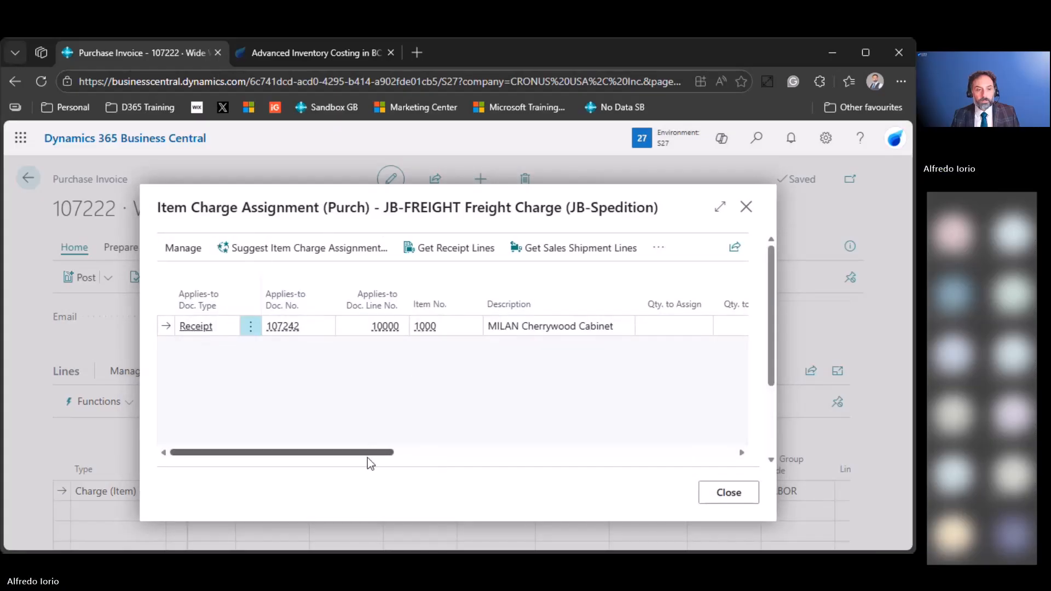
# - Suggest the item charge assignment for the receipt line, check the assigned totals and close the assignment
pyautogui.moveTo(365, 454); pyautogui.dragTo(623, 477)
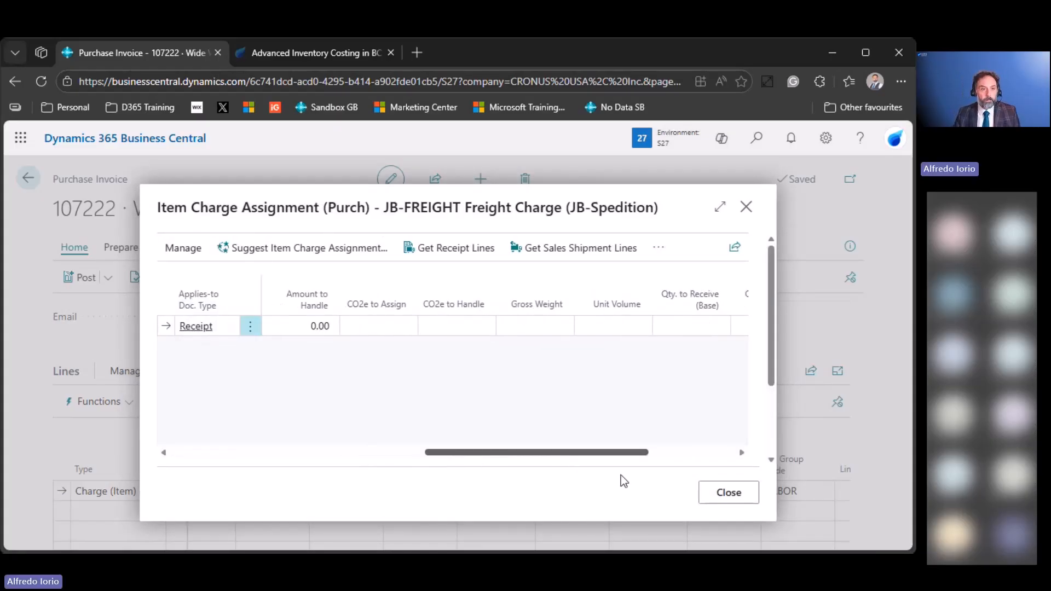
pyautogui.click(321, 249)
pyautogui.scroll(-2, 537, 427)
pyautogui.scroll(-1, 560, 435)
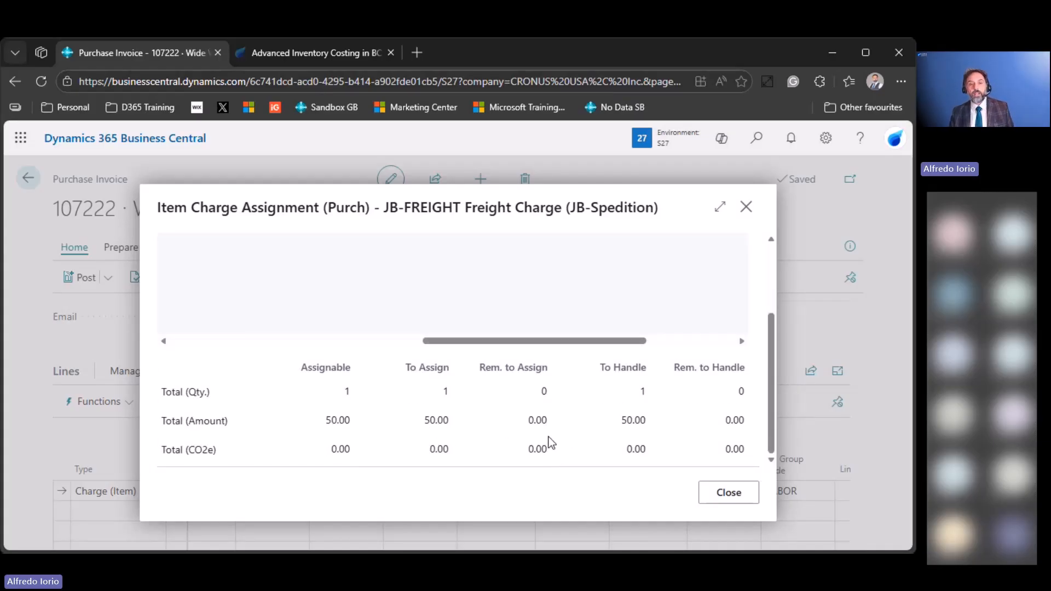
pyautogui.scroll(3, 507, 401)
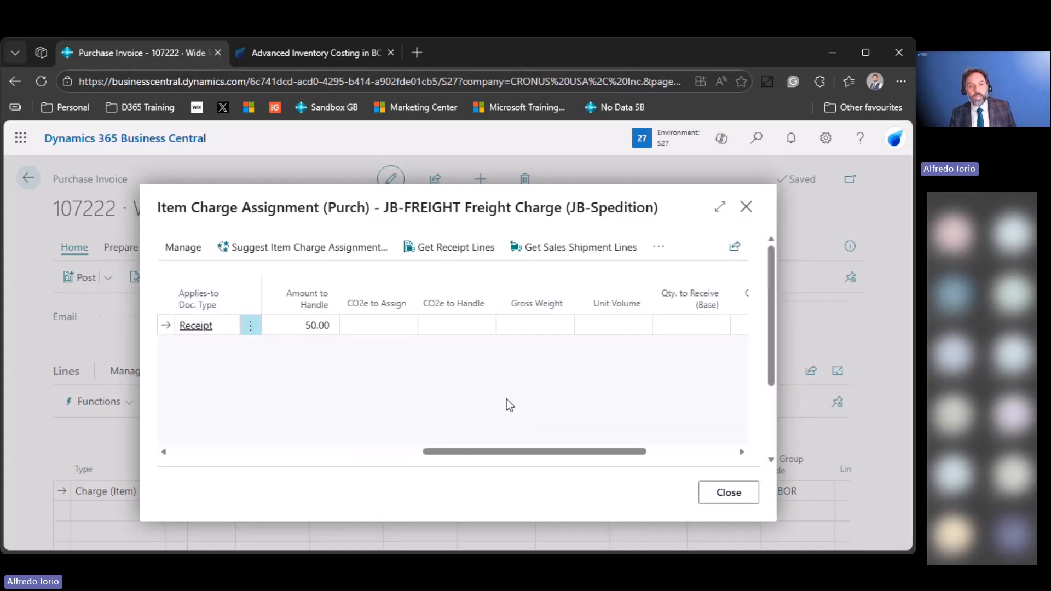
pyautogui.click(728, 493)
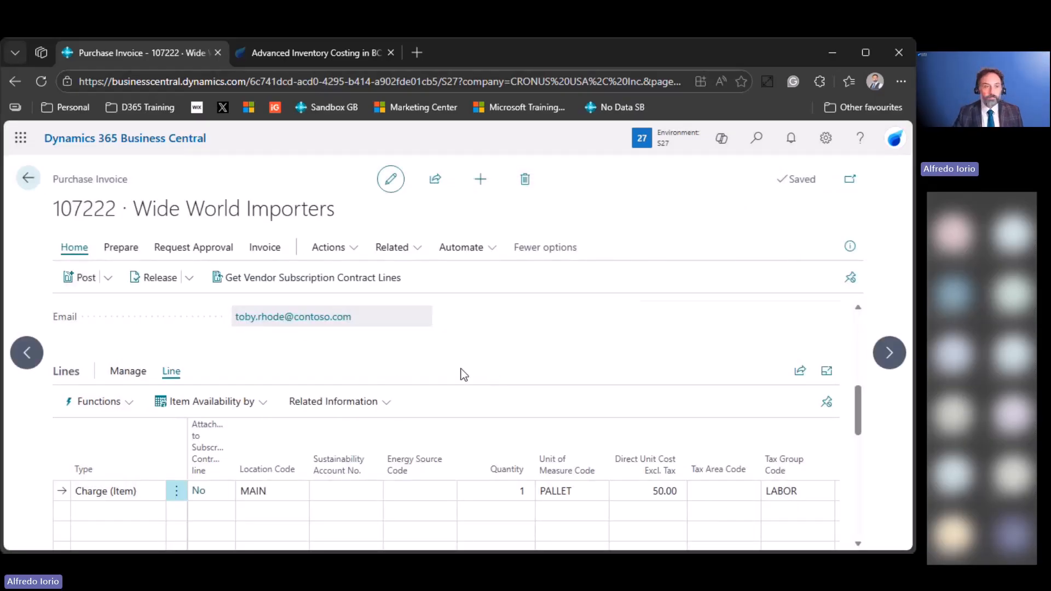
# - Post the freight purchase invoice and open the posted invoice
pyautogui.click(108, 280)
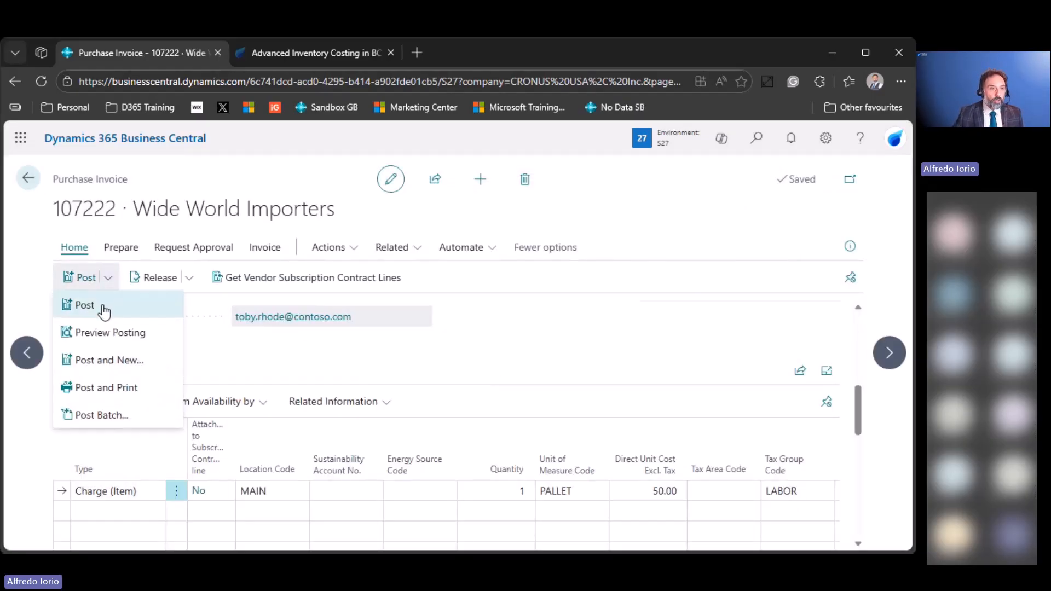
pyautogui.click(87, 305)
pyautogui.click(515, 385)
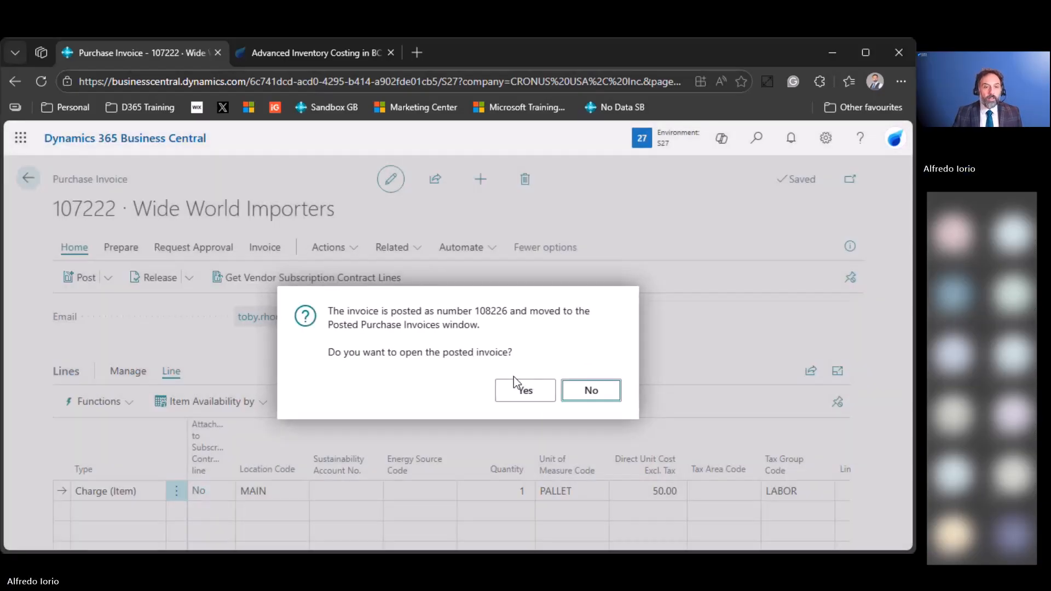
pyautogui.click(524, 394)
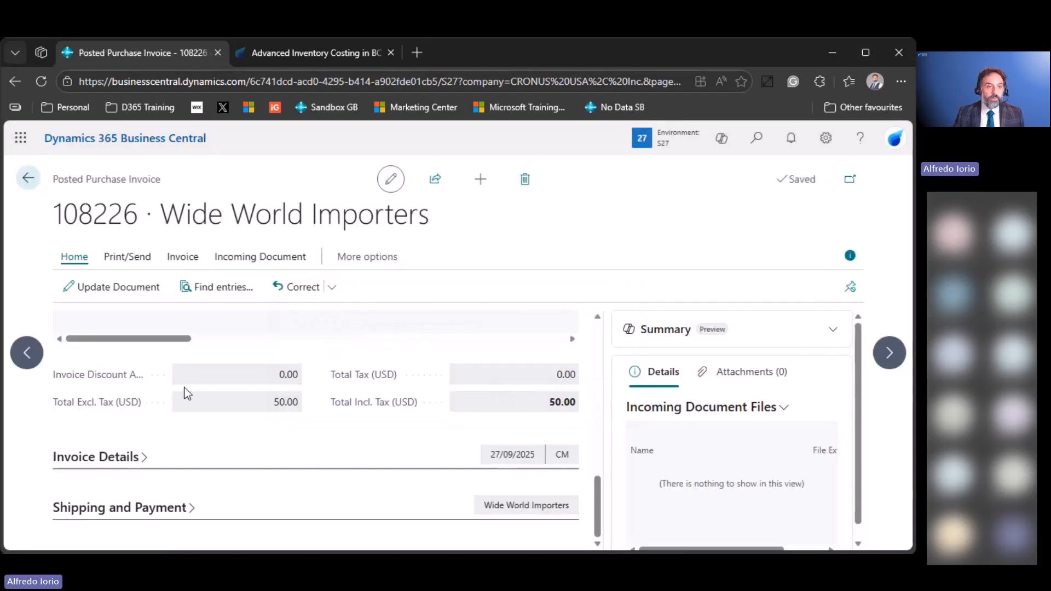
# - Find the related entries of the posted freight invoice and open its value entry
pyautogui.click(211, 292)
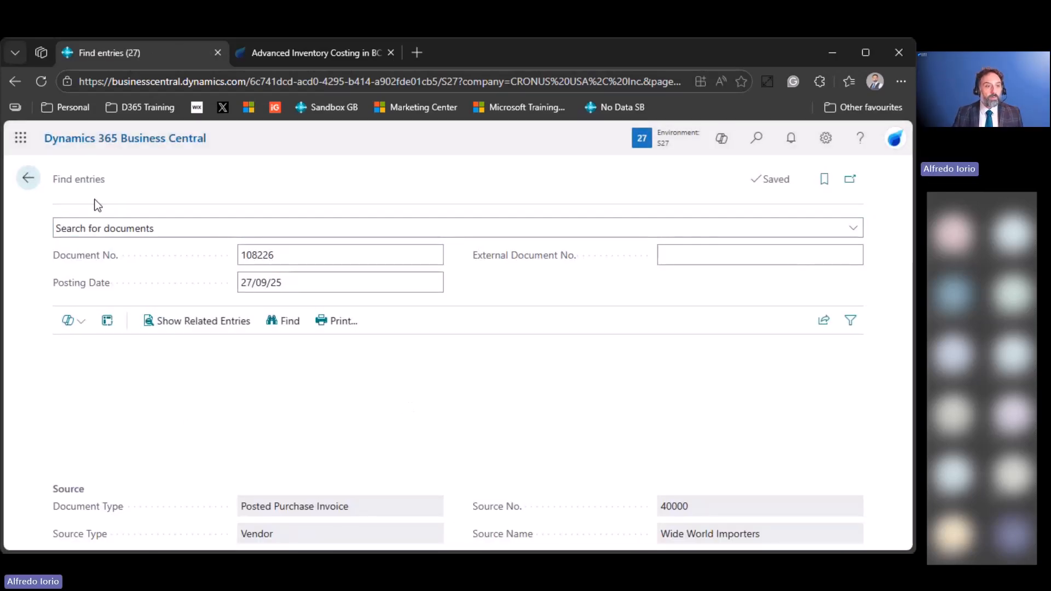
pyautogui.click(28, 178)
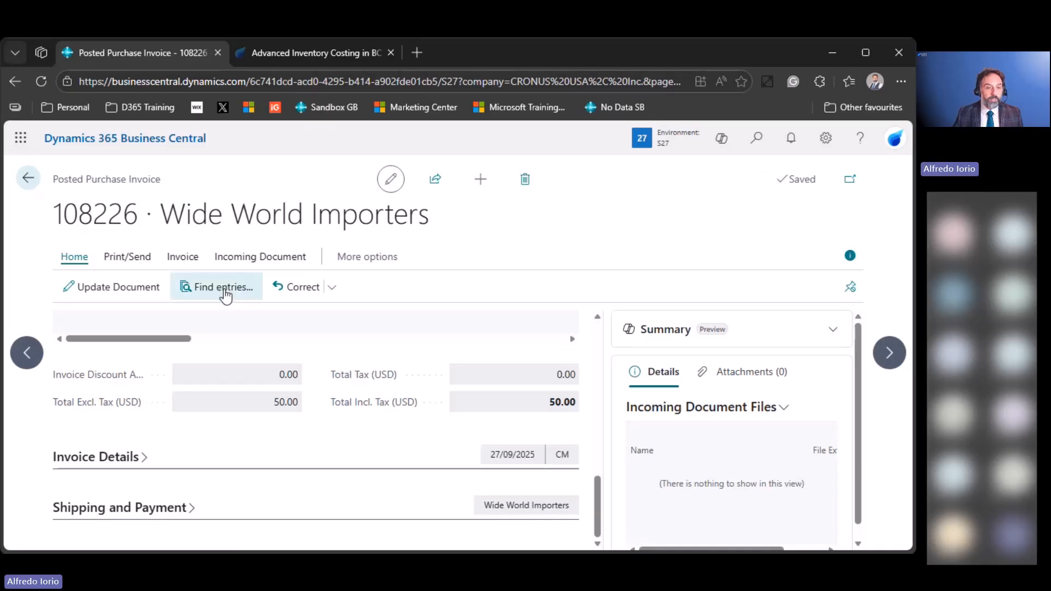
pyautogui.click(225, 296)
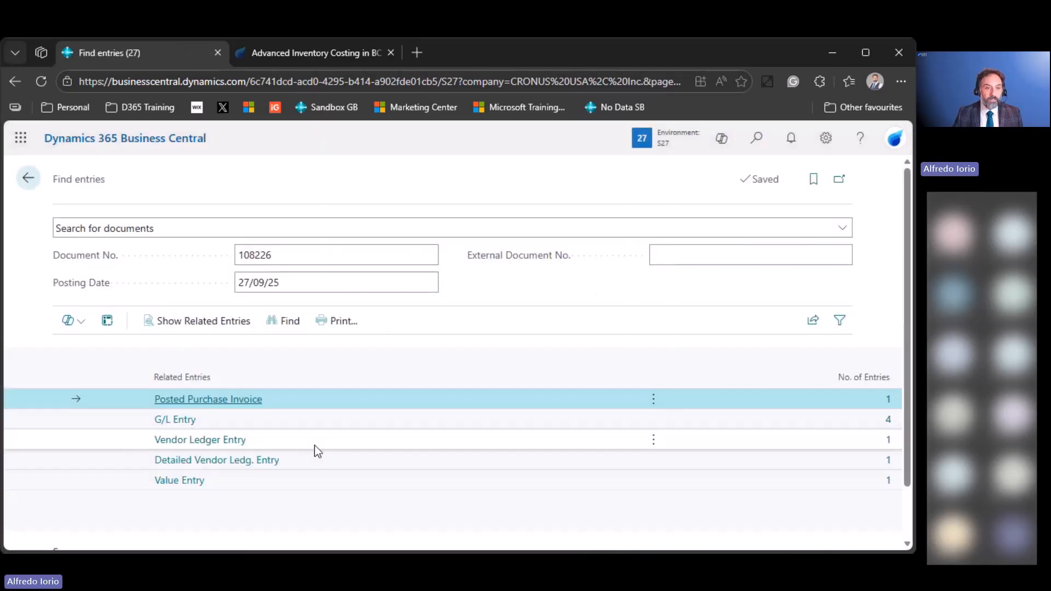
pyautogui.click(883, 482)
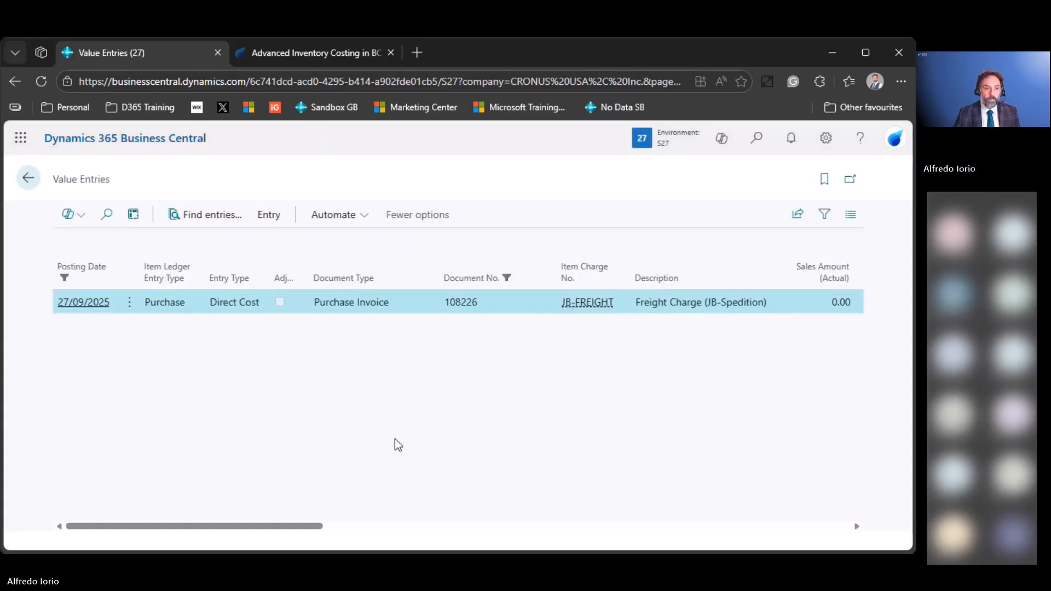
# - Examine the freight value entry's entry type, actual cost amount, cost per unit, item number and external document number, and return to the related entries
pyautogui.moveTo(225, 300); pyautogui.dragTo(257, 307)
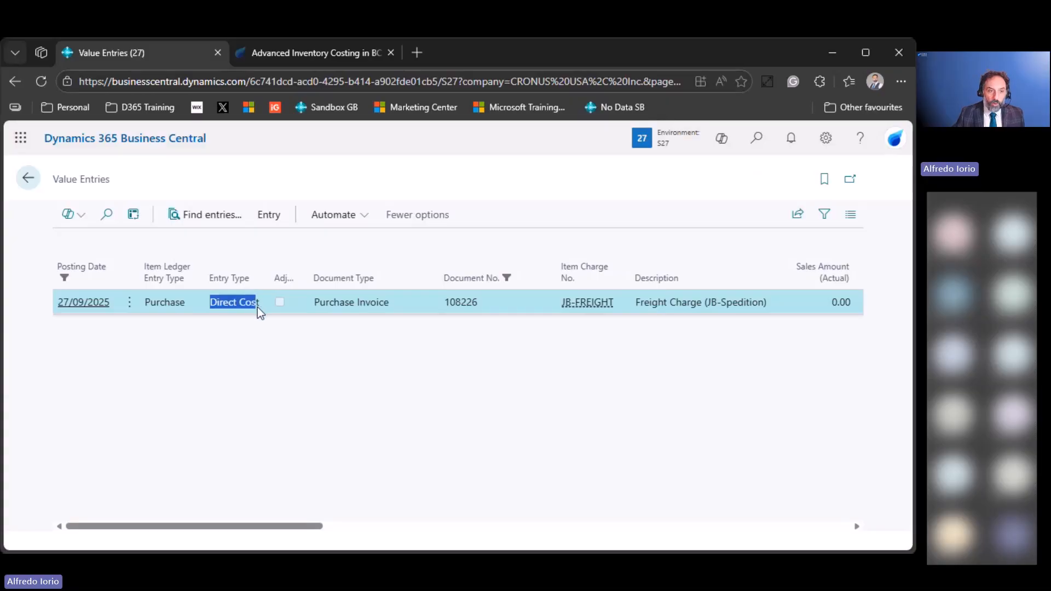
pyautogui.doubleClick(174, 305)
pyautogui.click(368, 423)
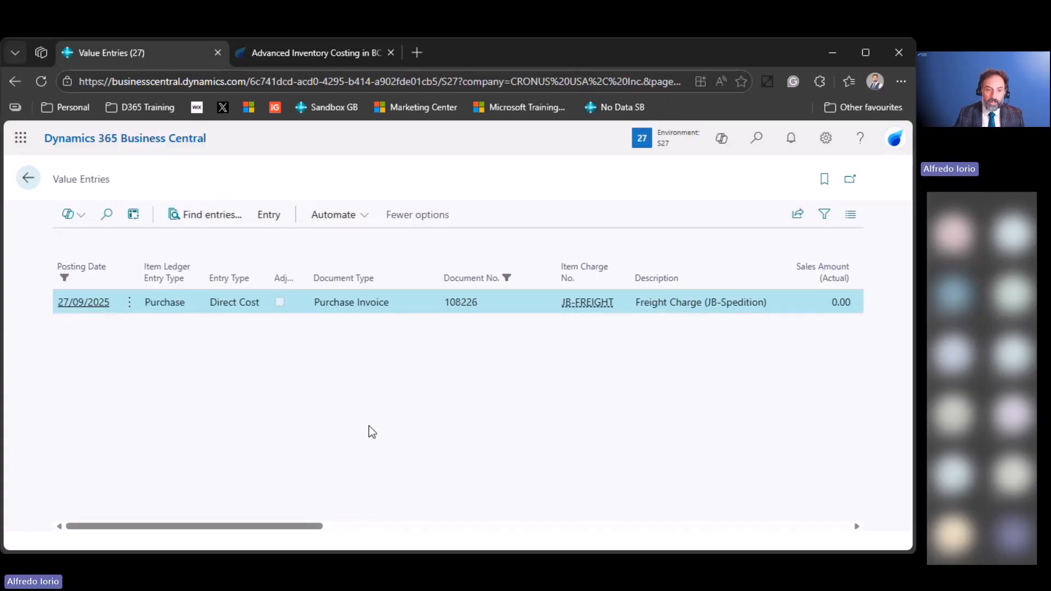
pyautogui.moveTo(311, 526); pyautogui.dragTo(438, 526)
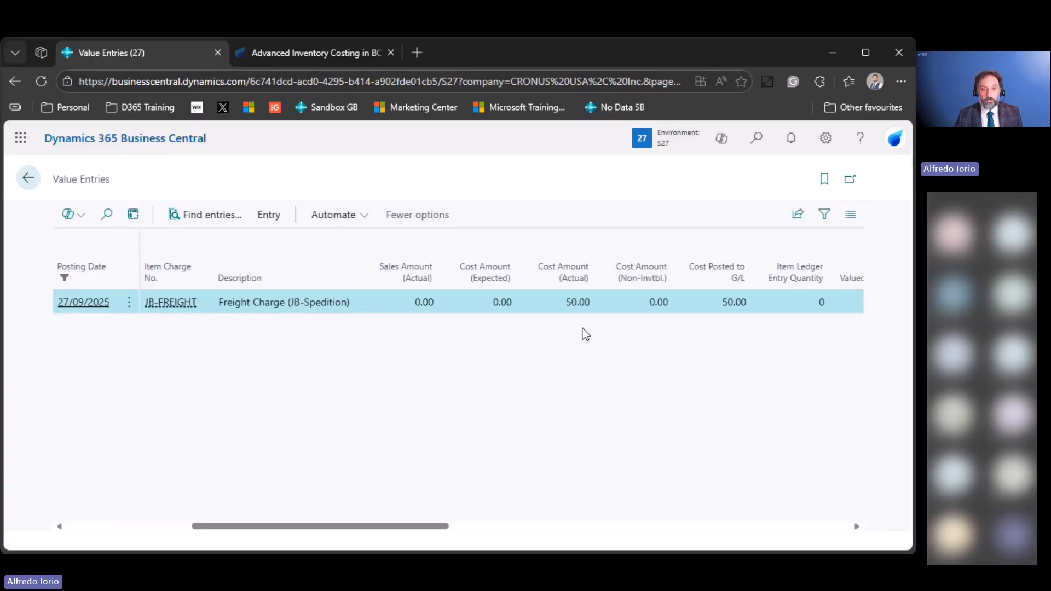
pyautogui.doubleClick(570, 301)
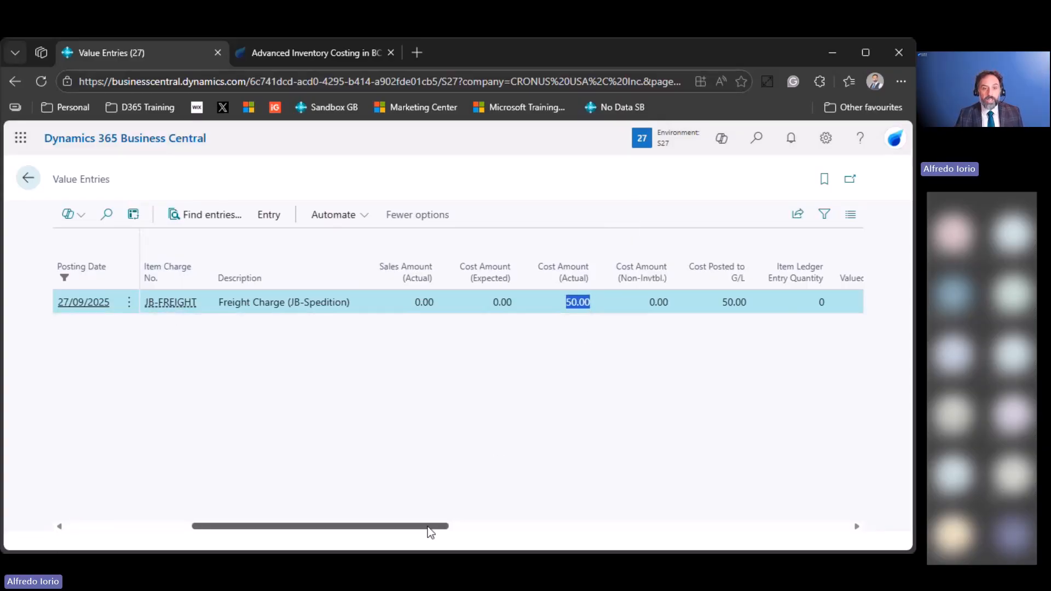
pyautogui.moveTo(430, 527); pyautogui.dragTo(619, 529)
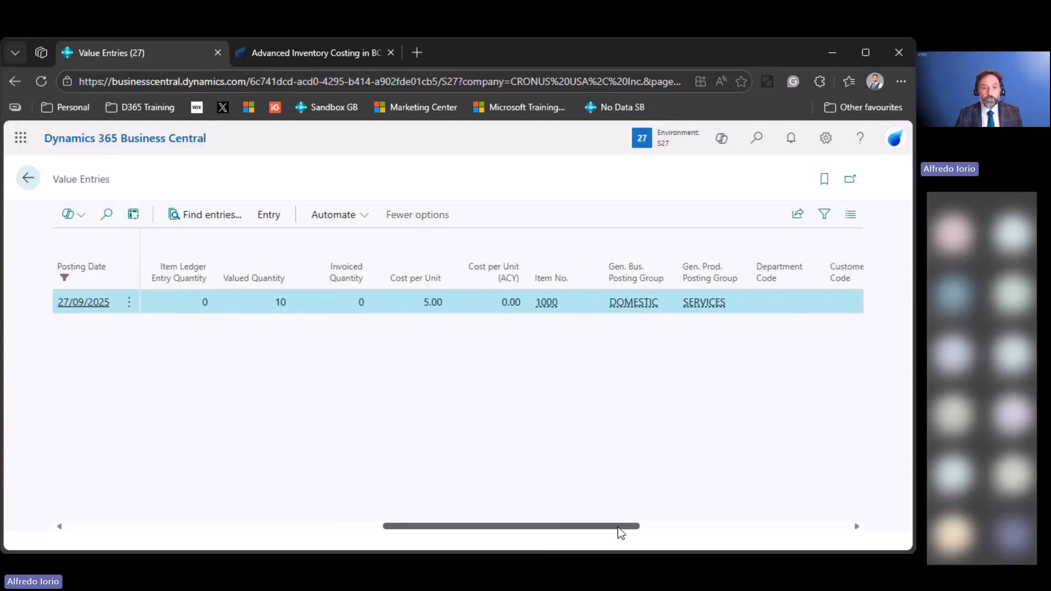
pyautogui.moveTo(550, 307)
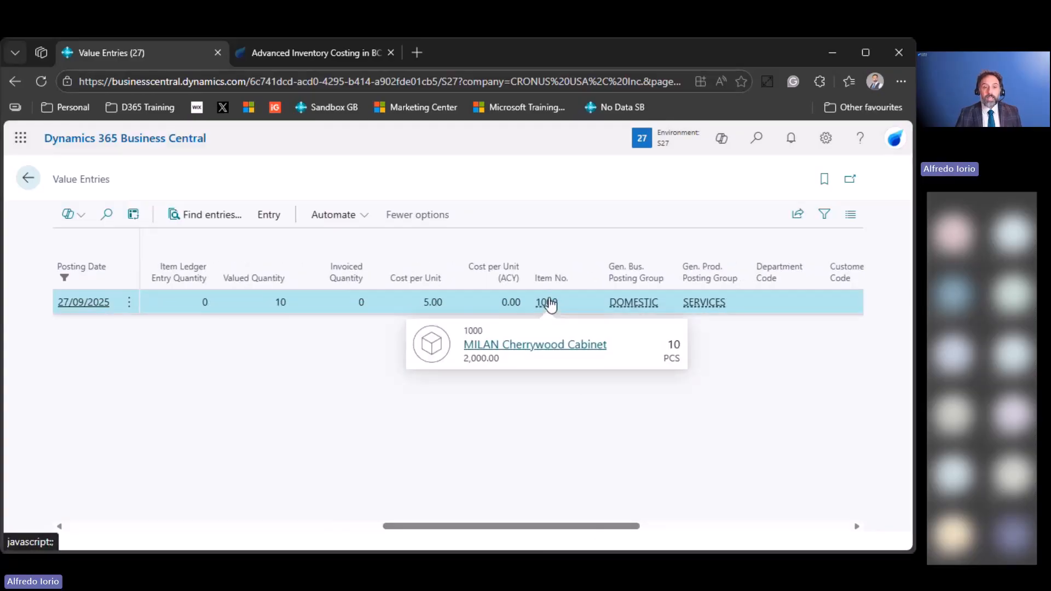
pyautogui.moveTo(596, 524); pyautogui.dragTo(658, 525)
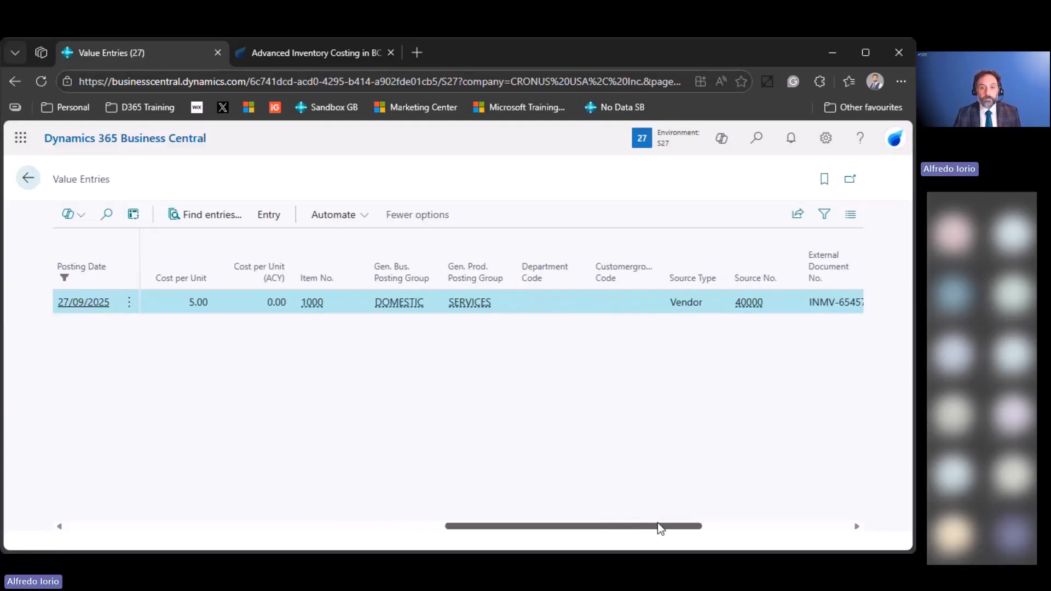
pyautogui.click(28, 178)
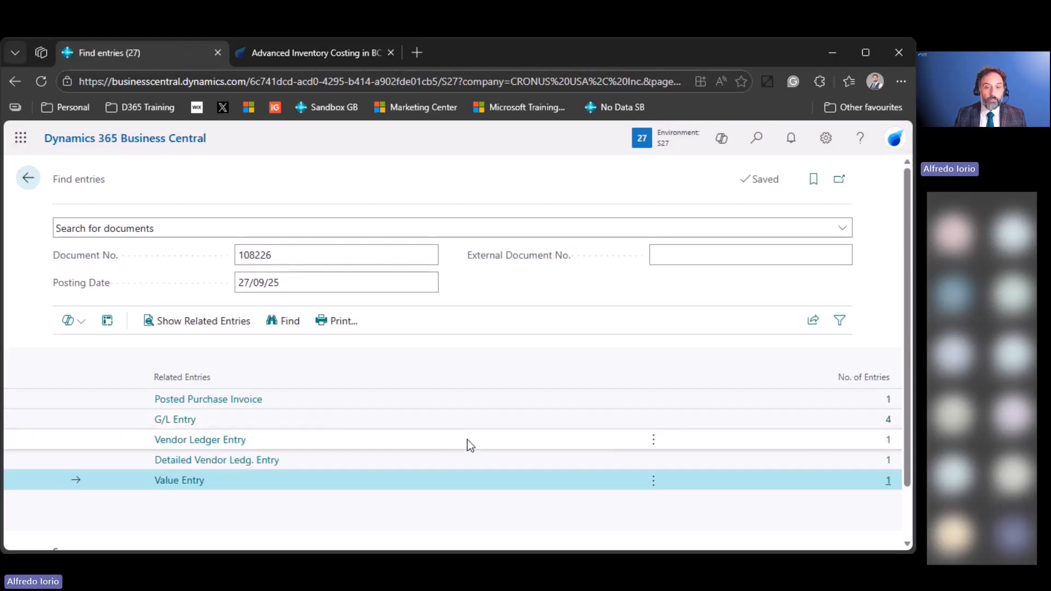
# - Review the invoice's general ledger entries, checking the Finished Goods account line and the posted amounts
pyautogui.click(888, 419)
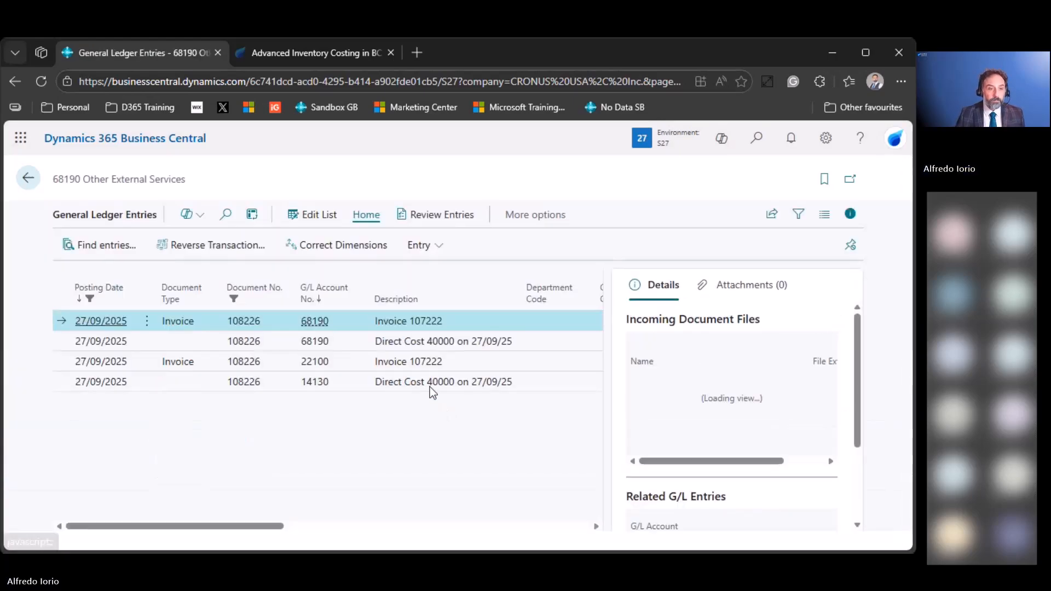
pyautogui.click(315, 382)
pyautogui.moveTo(313, 383)
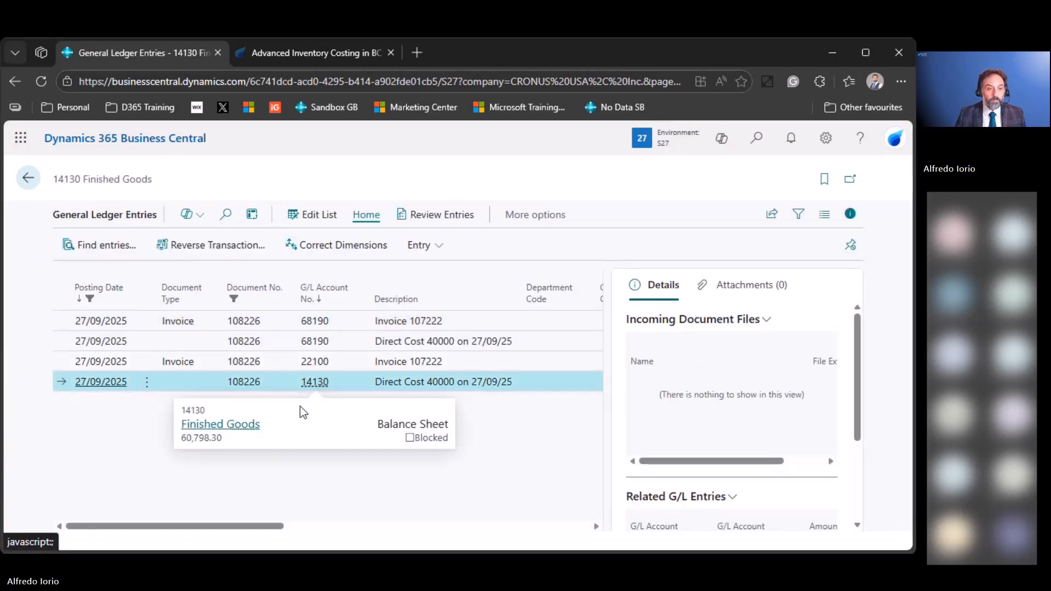
pyautogui.moveTo(281, 527); pyautogui.dragTo(480, 544)
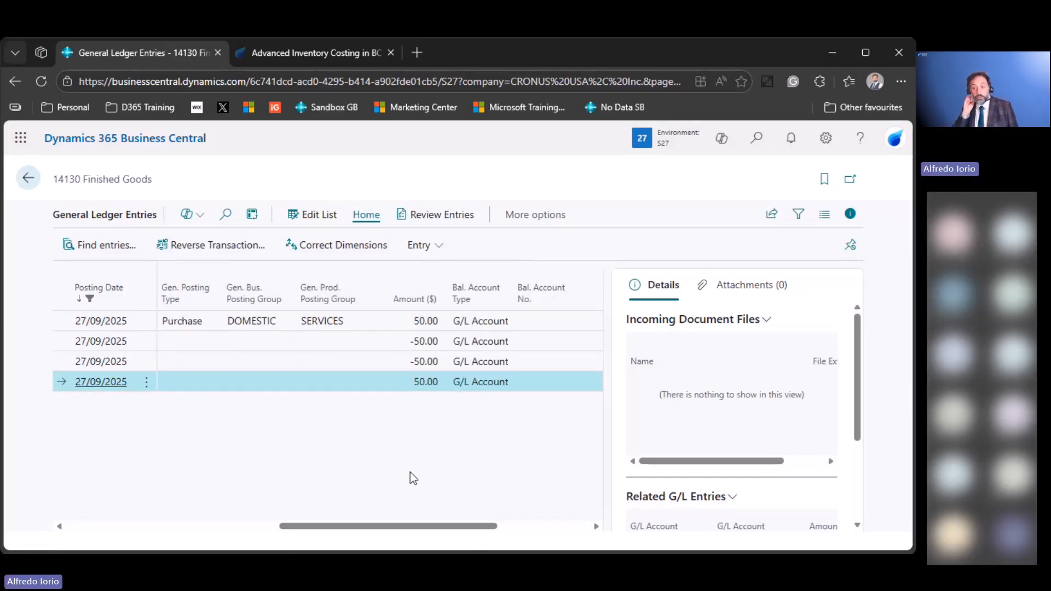
pyautogui.click(24, 179)
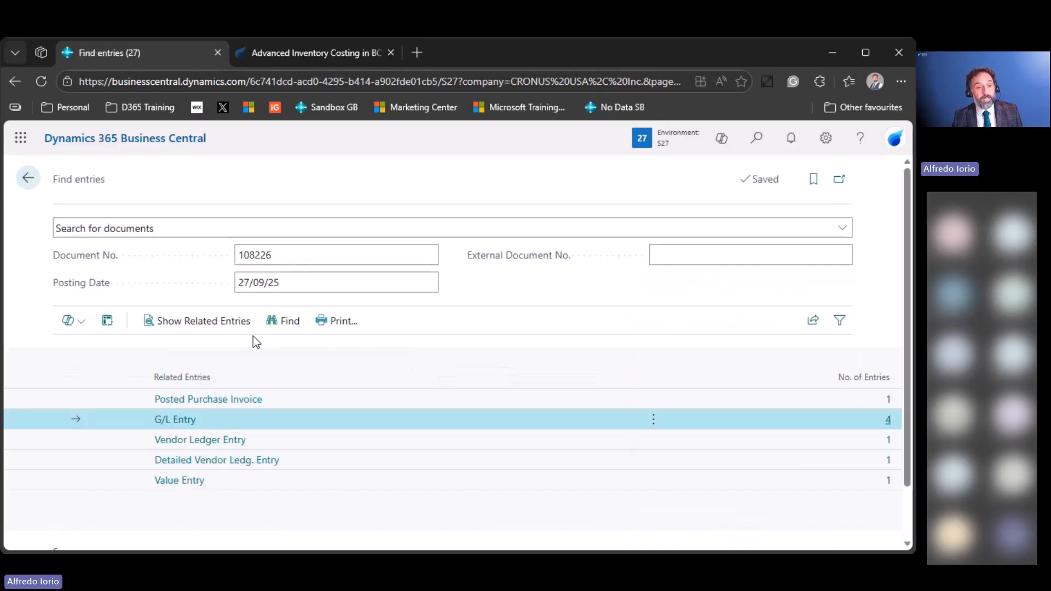
# - Find "inv g/l" and open the Inventory - G/L Reconciliation for item 1000
pyautogui.click(28, 178)
pyautogui.click(753, 148)
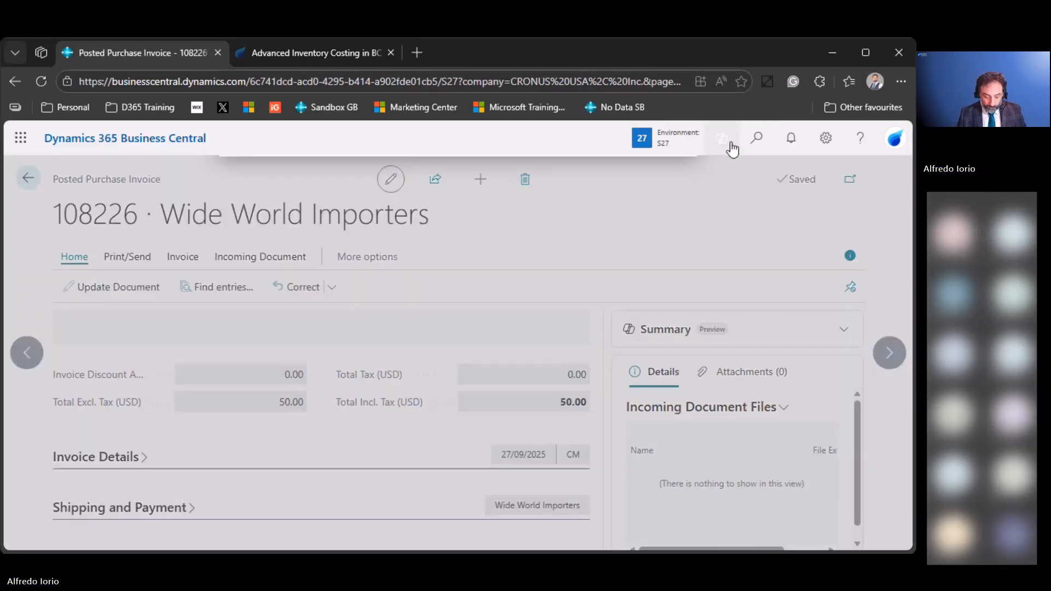
pyautogui.write('inv g/l')
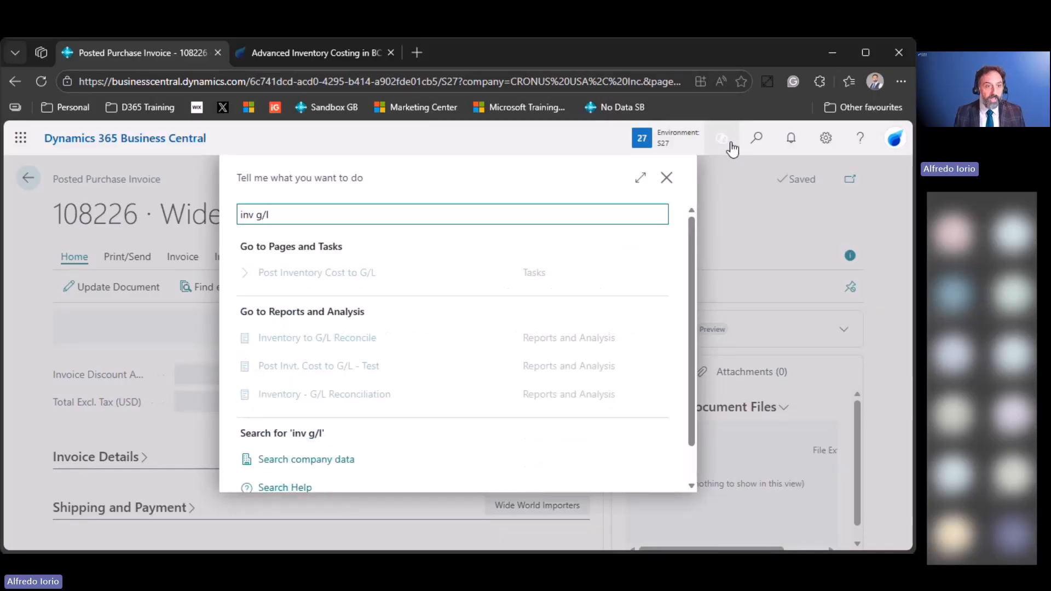
pyautogui.click(340, 390)
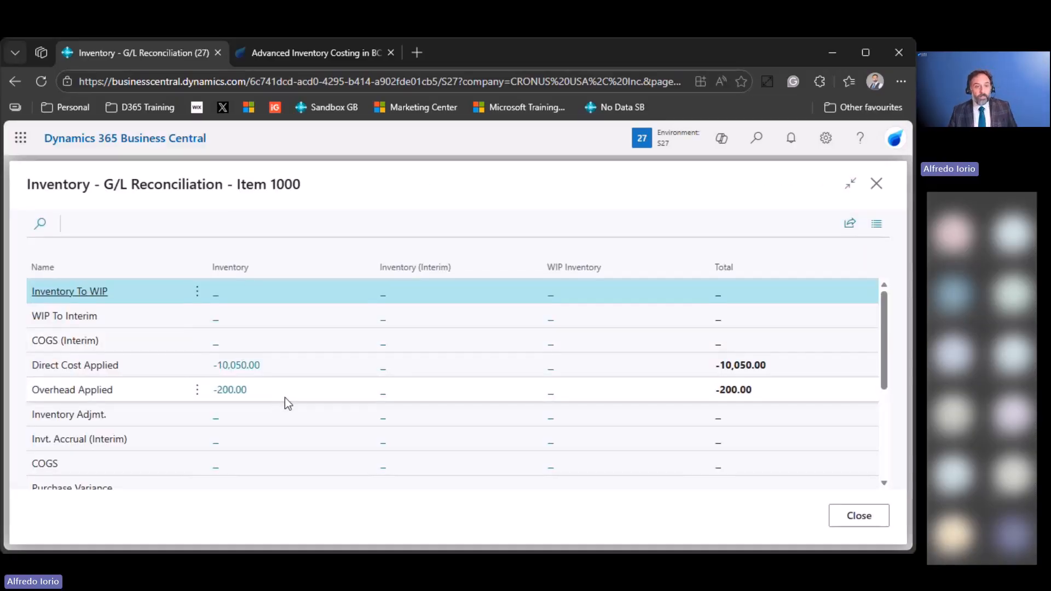
# - Review the reconciliation rows for item 1000 and drill into the Direct Cost Applied inventory amount
pyautogui.scroll(-3, 284, 400)
pyautogui.scroll(3, 283, 402)
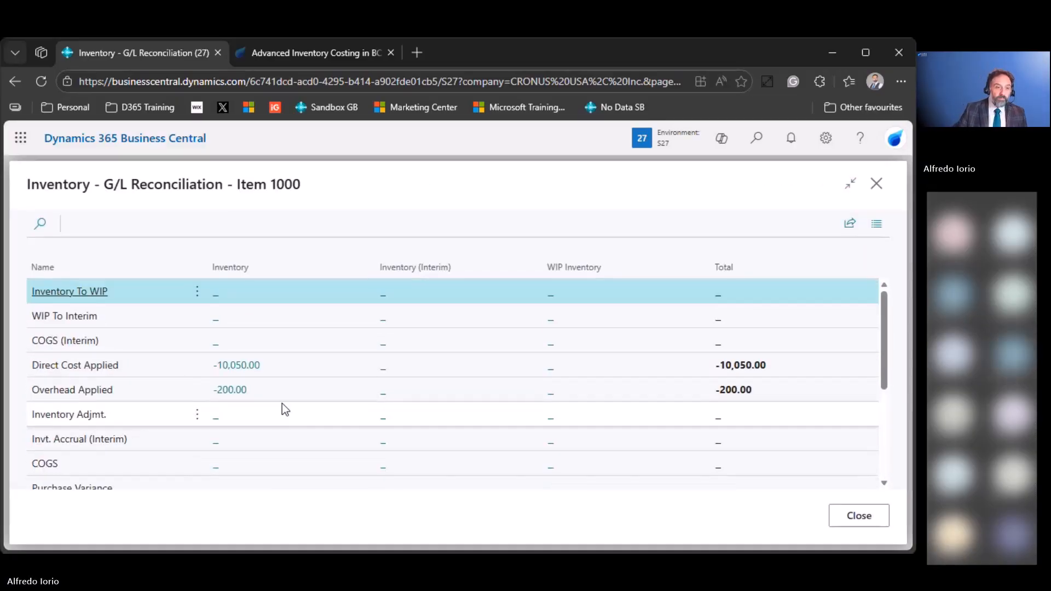
pyautogui.click(276, 392)
pyautogui.click(284, 377)
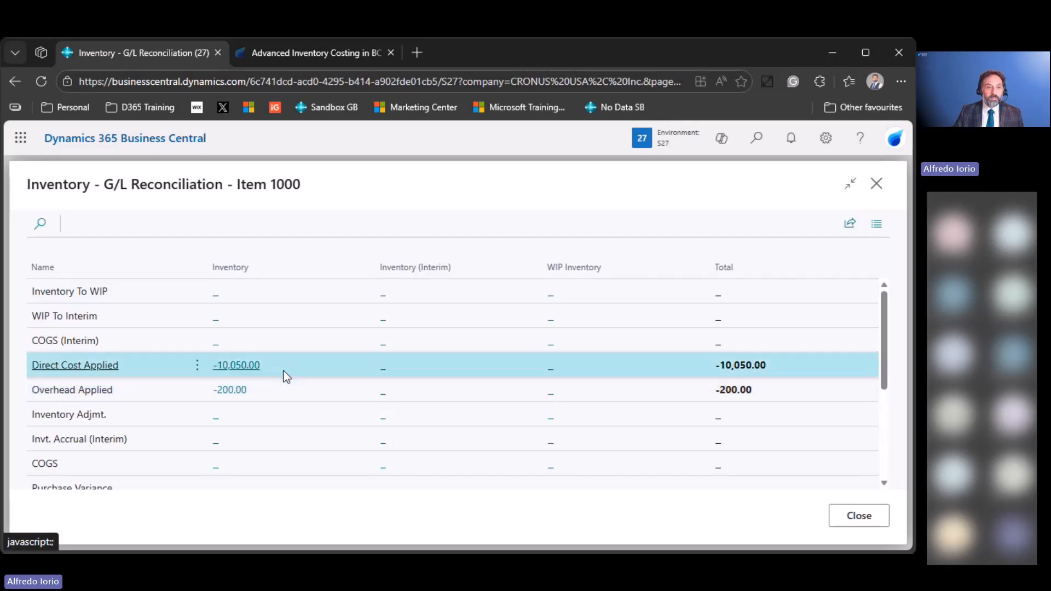
pyautogui.click(243, 366)
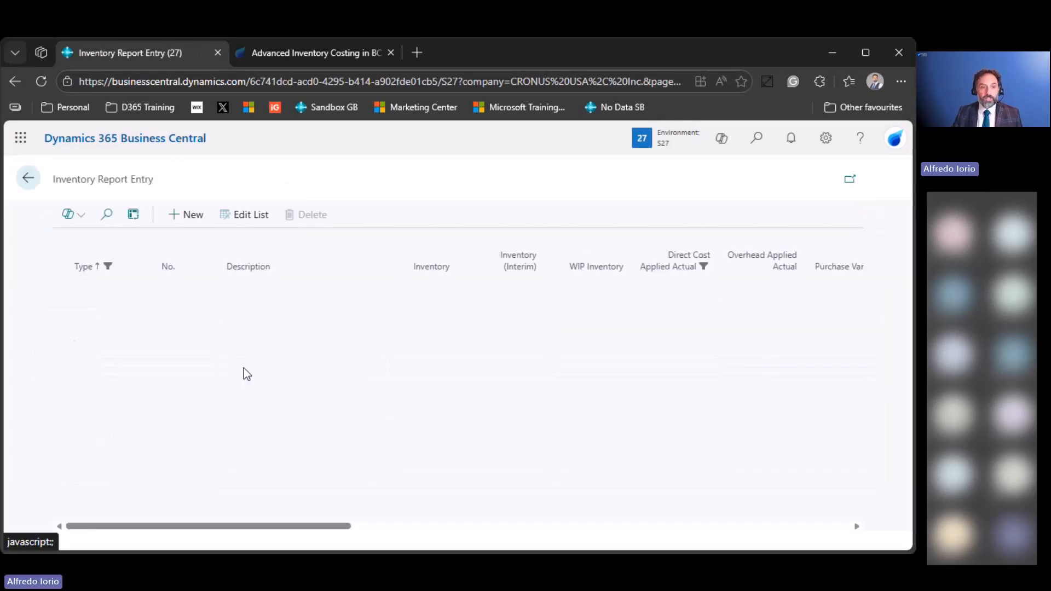
pyautogui.click(775, 48)
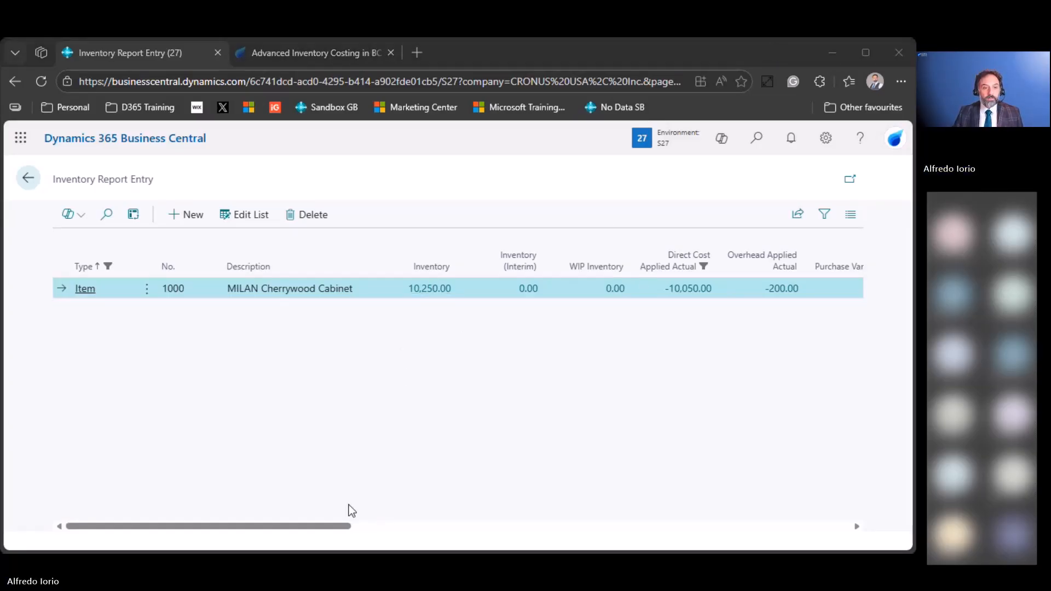
# - Drill into the Inventory amount for item 1000 and review the value entries' document types, item charge and cost amounts
pyautogui.moveTo(329, 527); pyautogui.dragTo(381, 526)
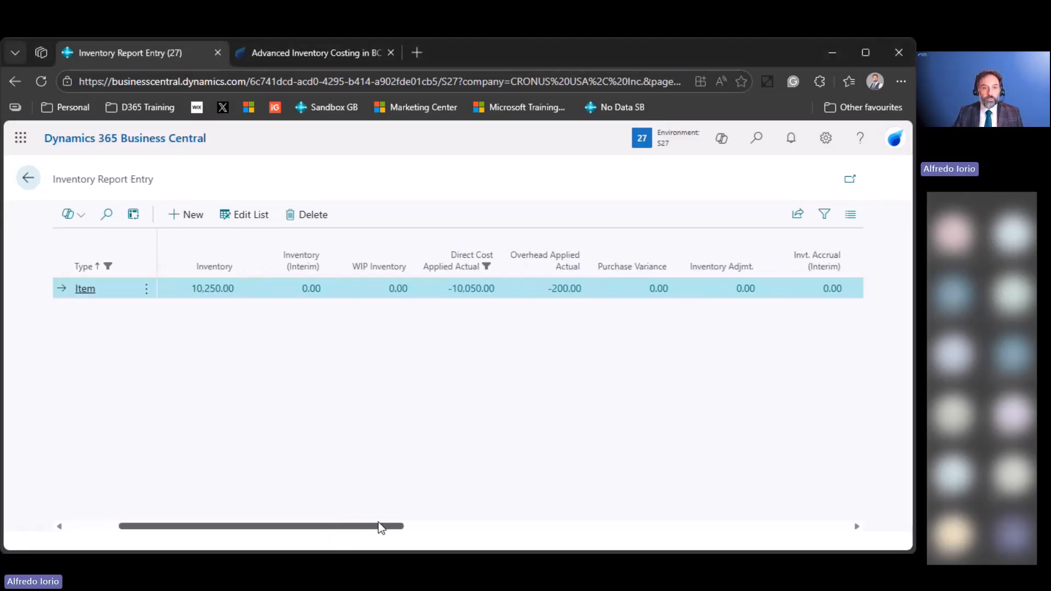
pyautogui.click(212, 290)
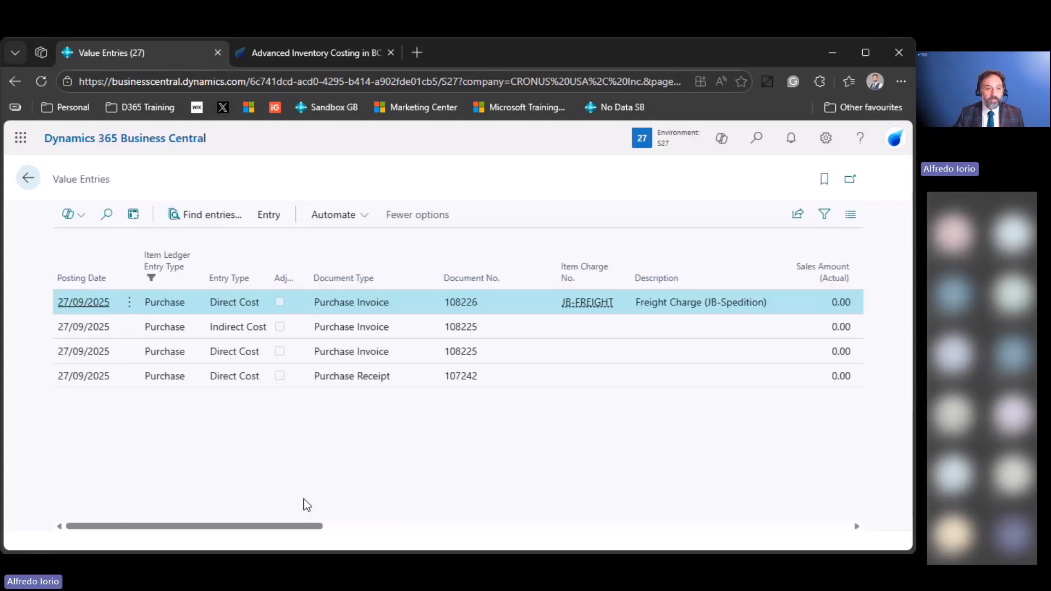
pyautogui.click(570, 372)
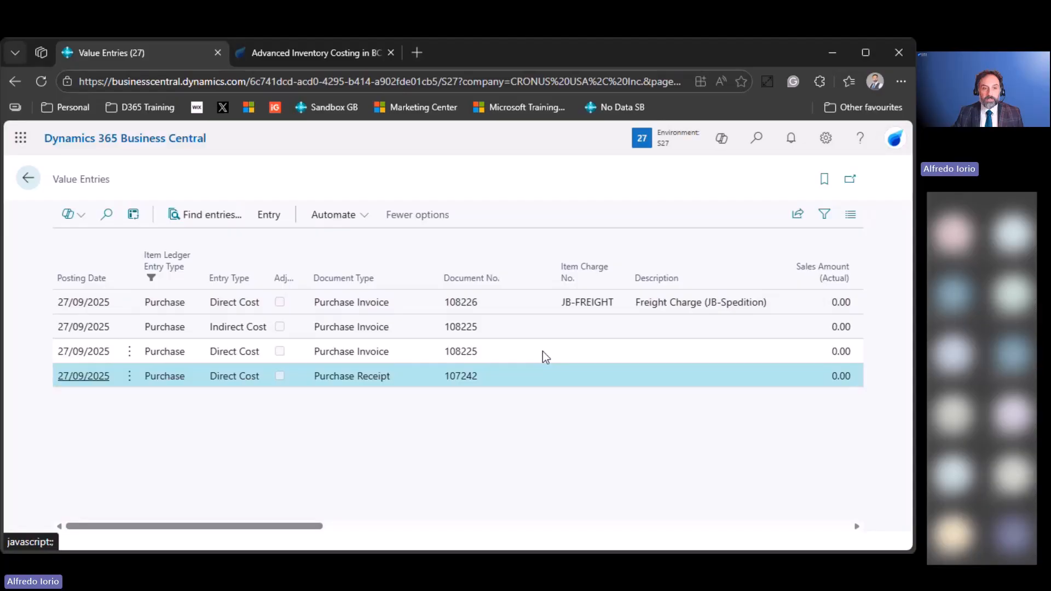
pyautogui.click(534, 327)
pyautogui.moveTo(310, 524); pyautogui.dragTo(455, 526)
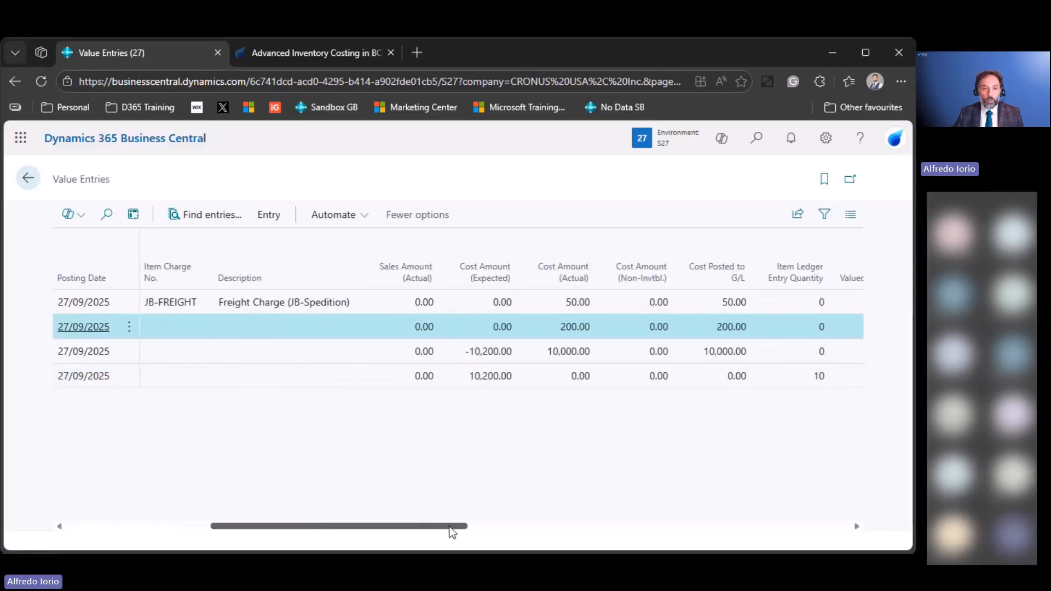
pyautogui.click(600, 306)
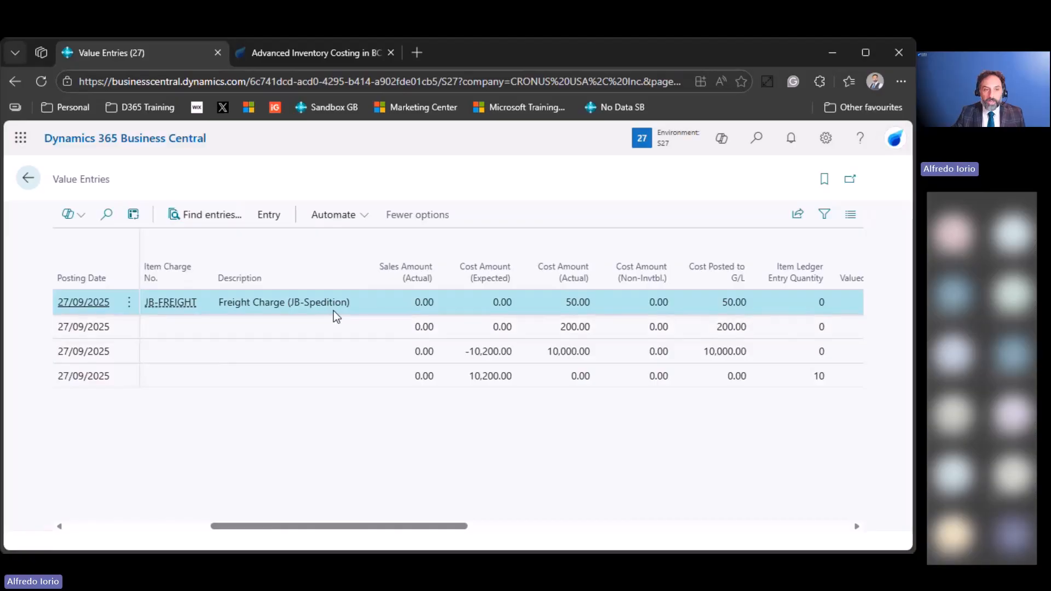
pyautogui.click(22, 181)
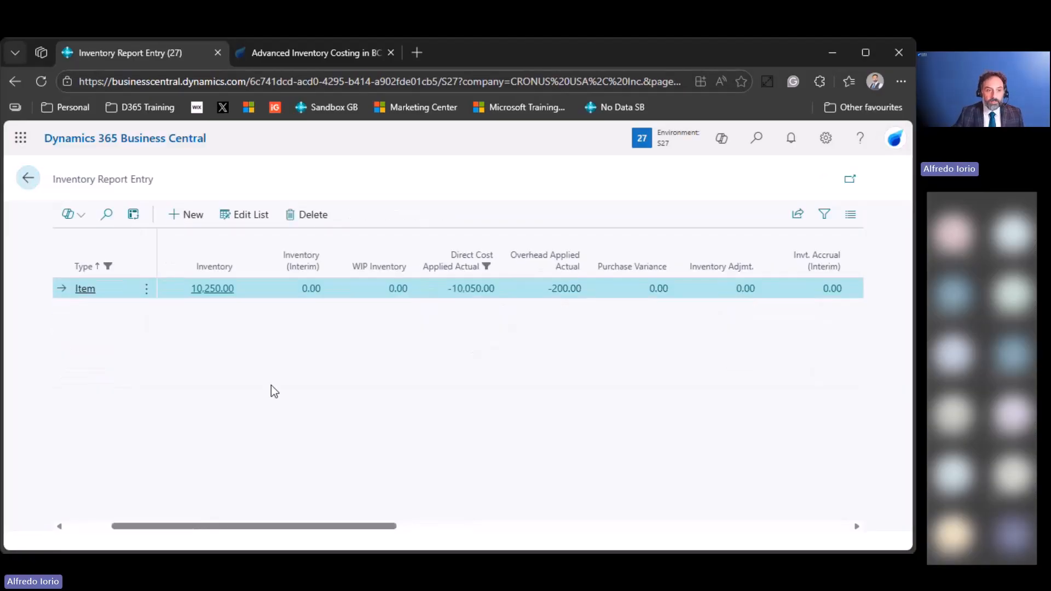
# - Close the item 1000 reconciliation and return to the posted purchase invoice
pyautogui.click(28, 178)
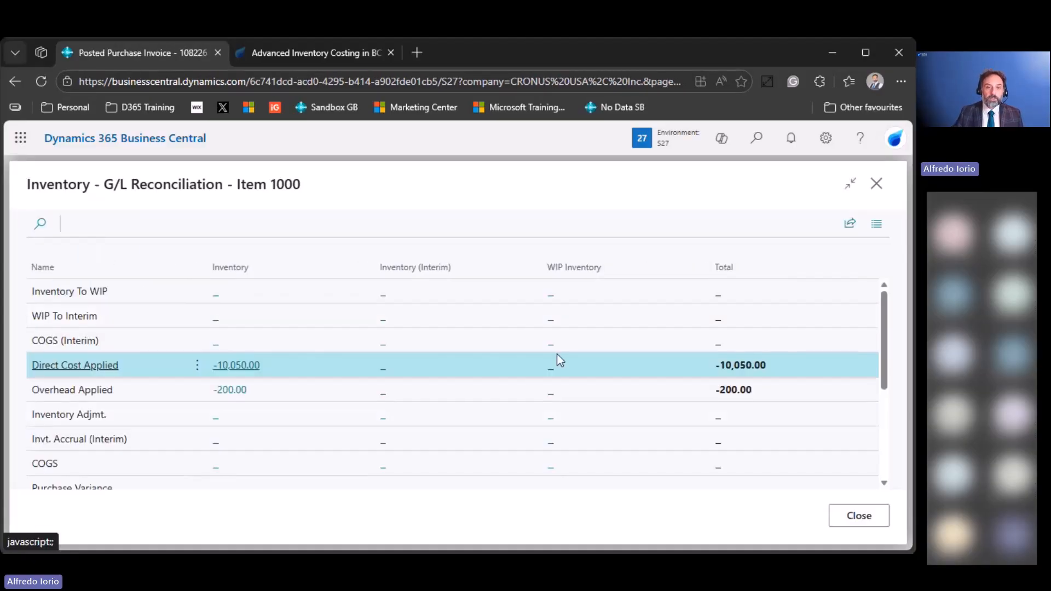
pyautogui.click(875, 184)
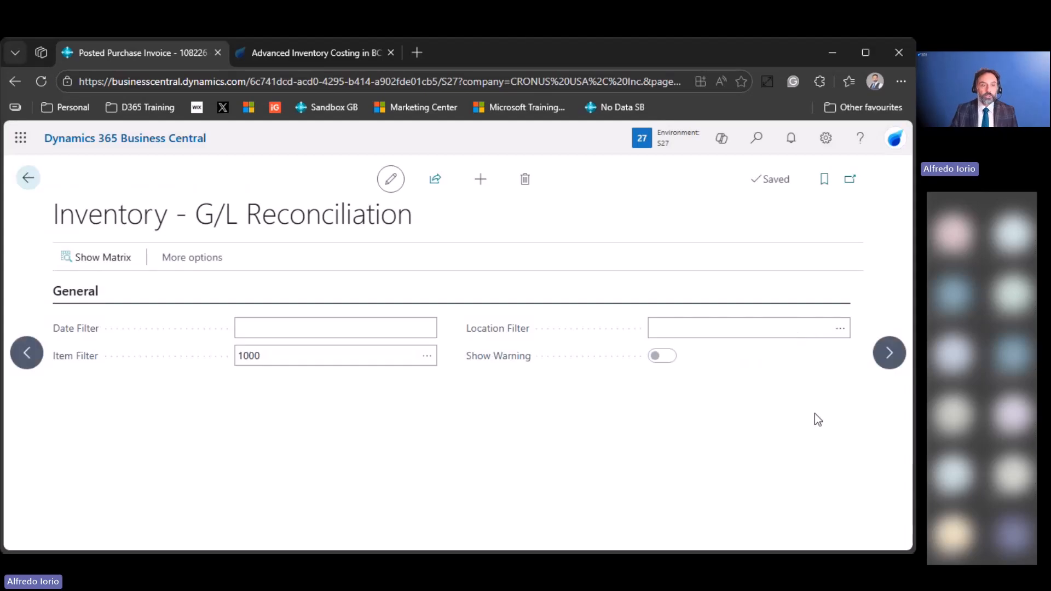
pyautogui.click(21, 178)
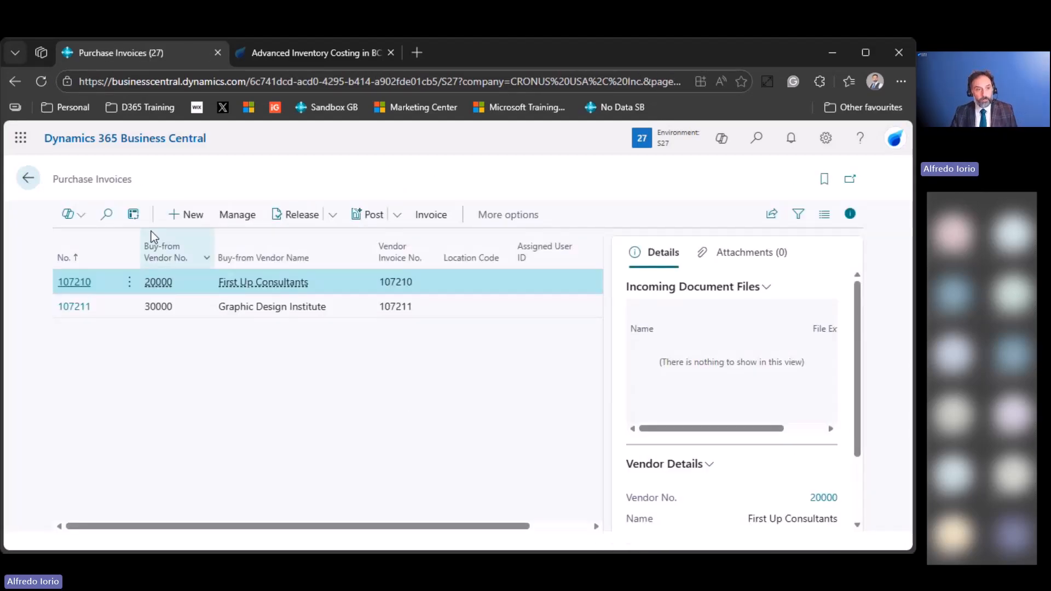
pyautogui.click(26, 183)
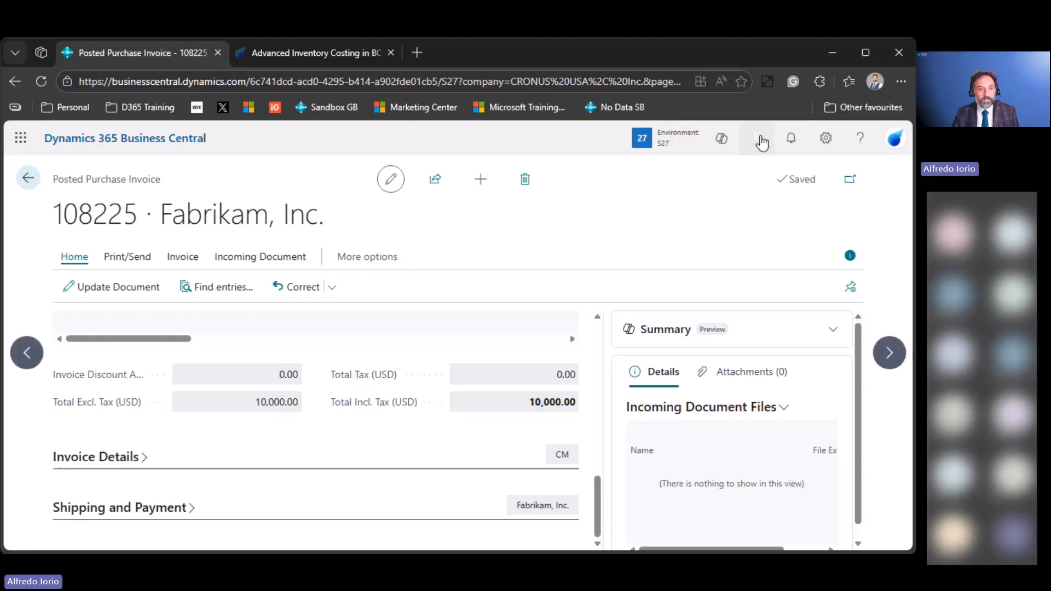
# - Find "sal or", open Sales Orders and create a new order for customer Adatum Corporation
pyautogui.click(756, 148)
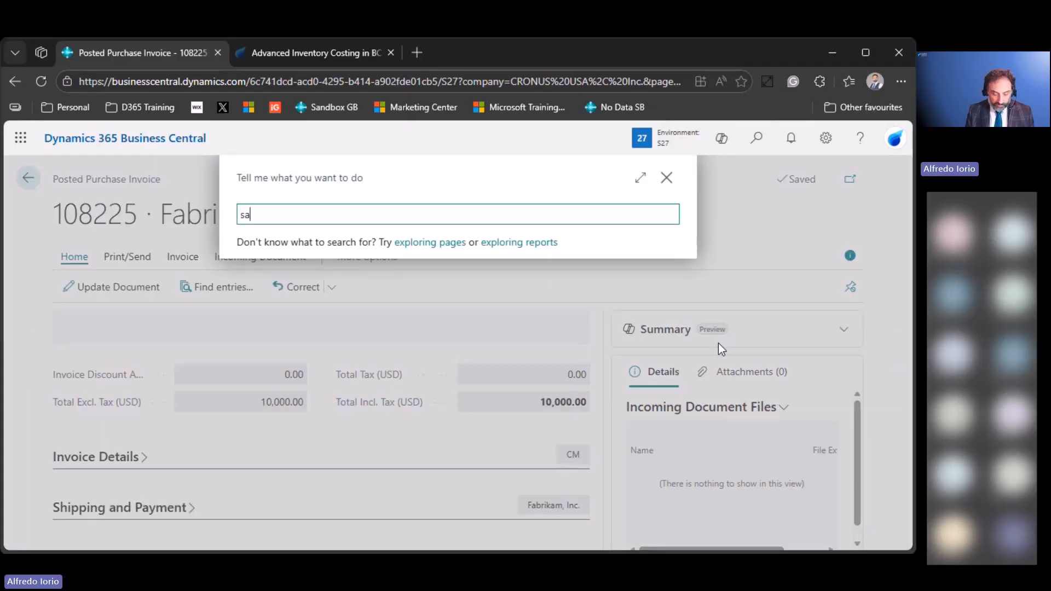
pyautogui.write('sal or')
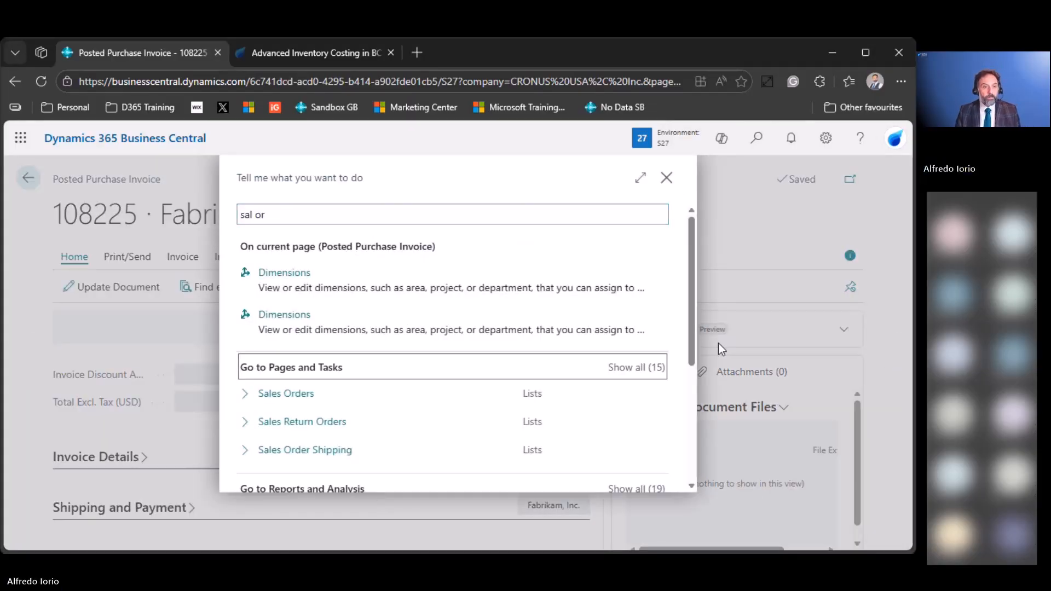
pyautogui.click(643, 392)
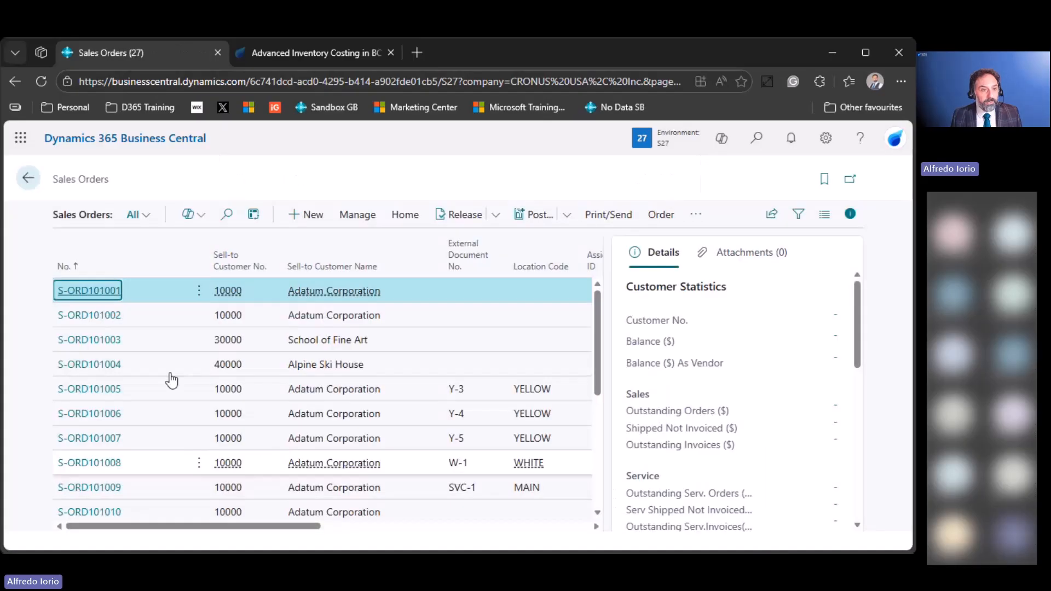
pyautogui.click(304, 216)
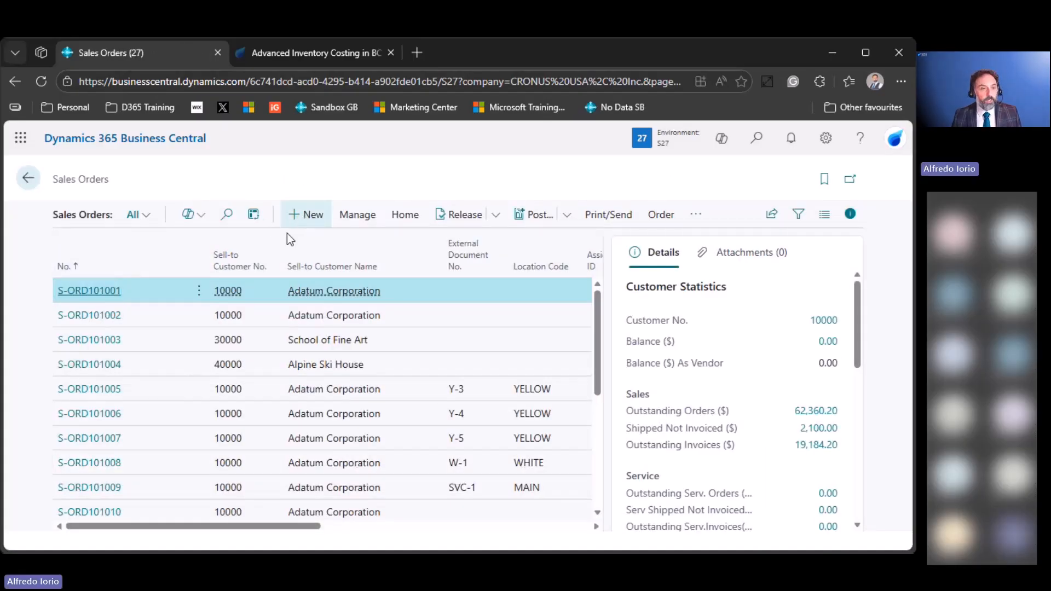
pyautogui.click(422, 361)
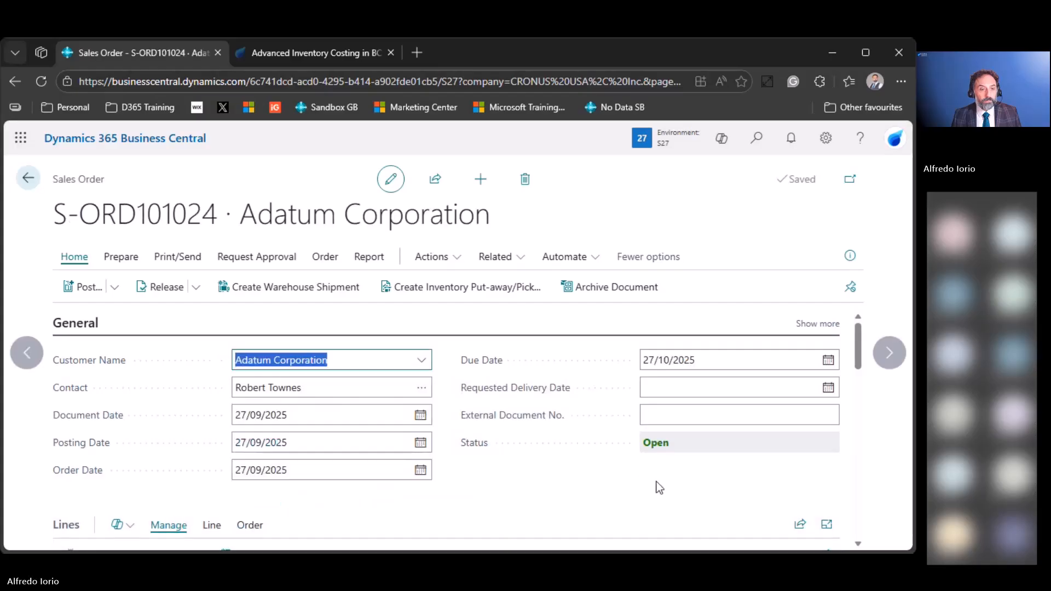
# - Add an item line to the sales order for item 1000, location MAIN, quantity 1
pyautogui.scroll(-3, 659, 488)
pyautogui.click(219, 406)
pyautogui.write('1000')
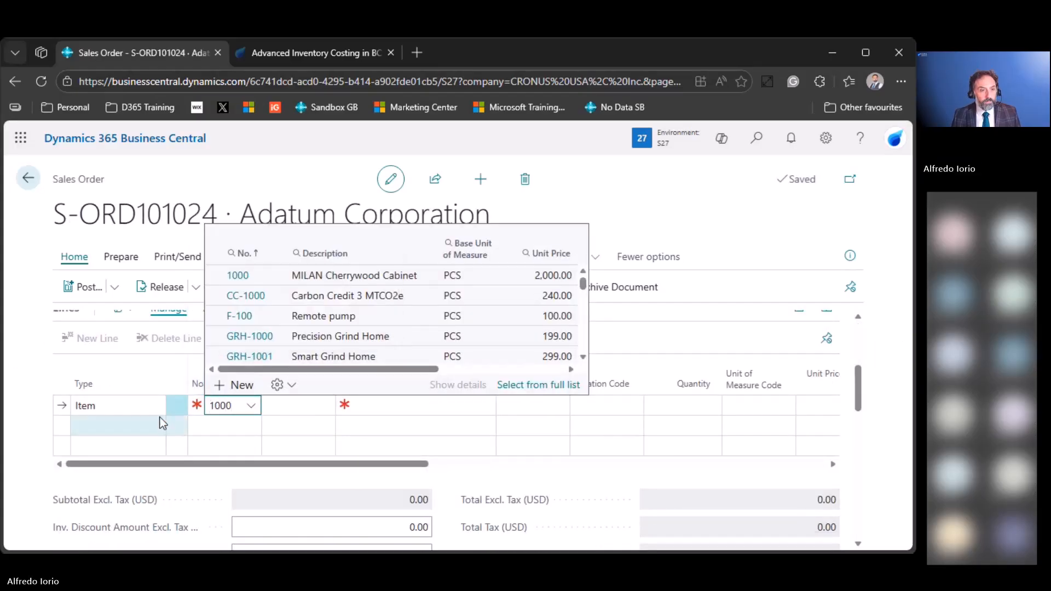
pyautogui.click(601, 406)
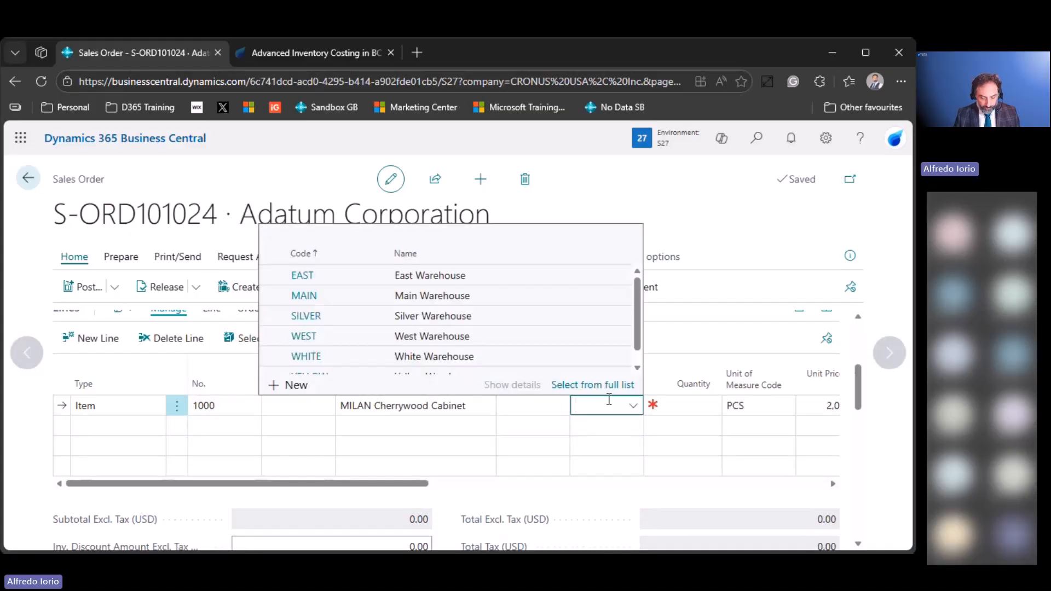
pyautogui.write('main')
pyautogui.press('Tab')
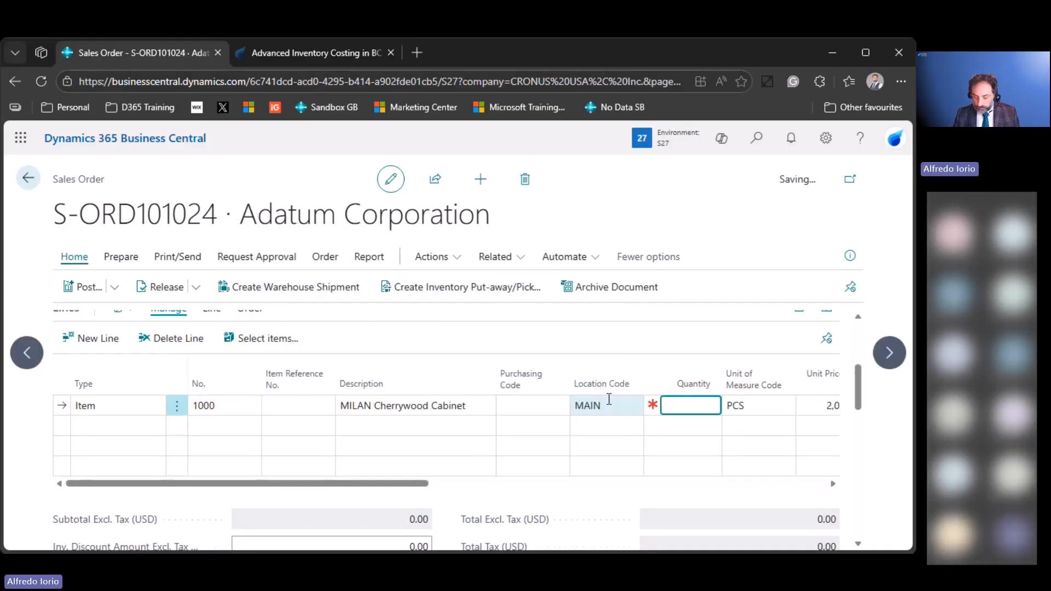
pyautogui.press('Tab')
pyautogui.press('Tab')
pyautogui.press('Tab')
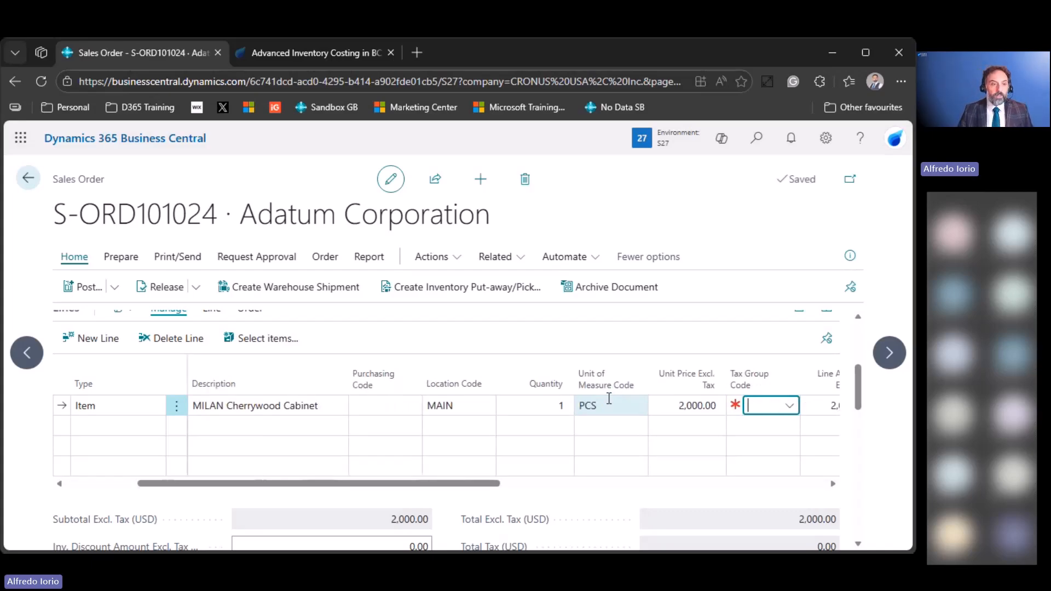
# - Post the sales order with the Ship option only
pyautogui.click(114, 287)
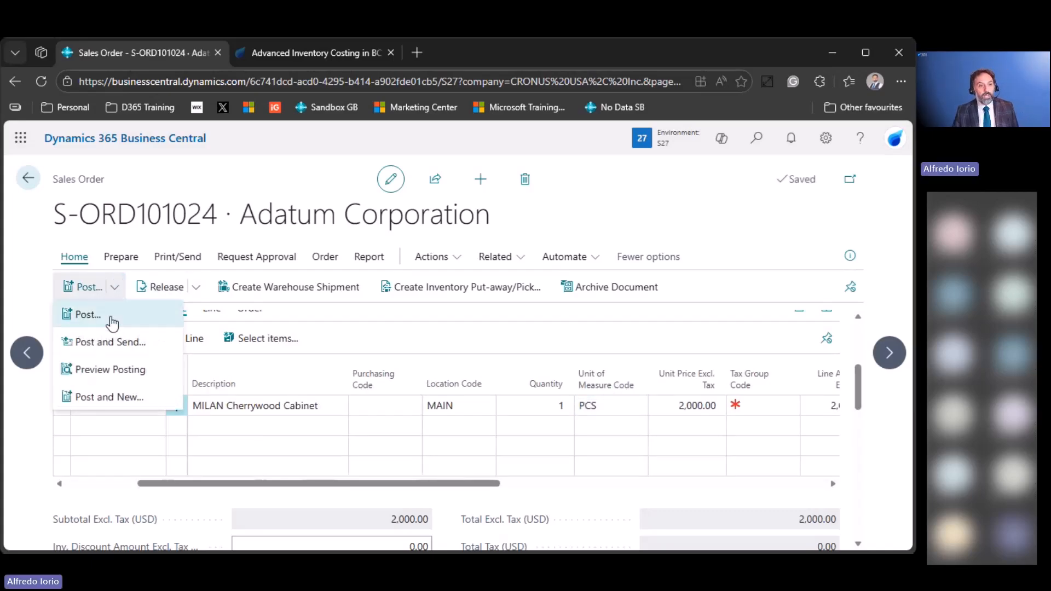
pyautogui.click(112, 323)
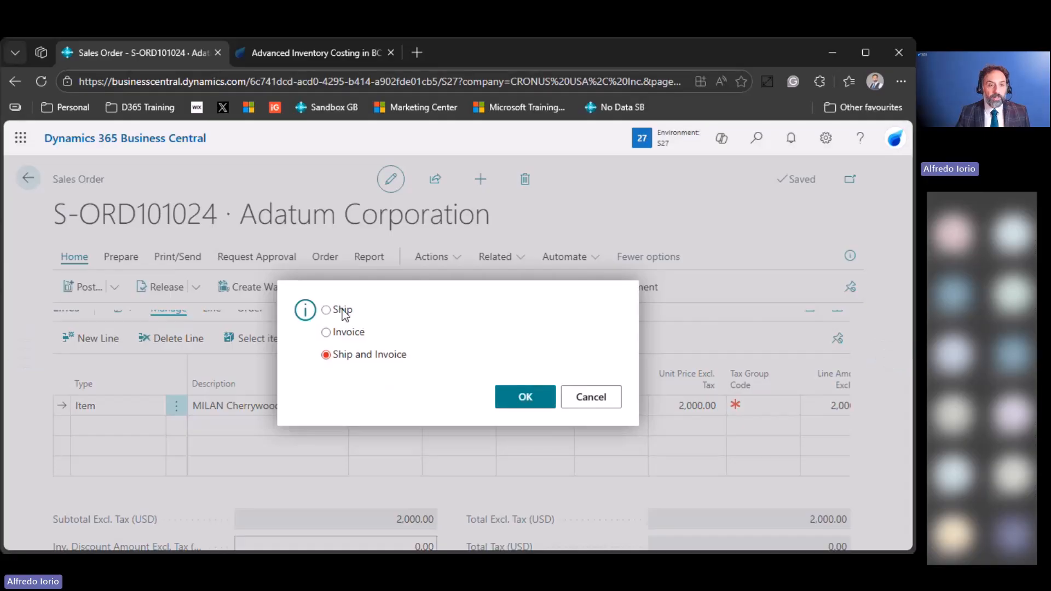
pyautogui.click(505, 398)
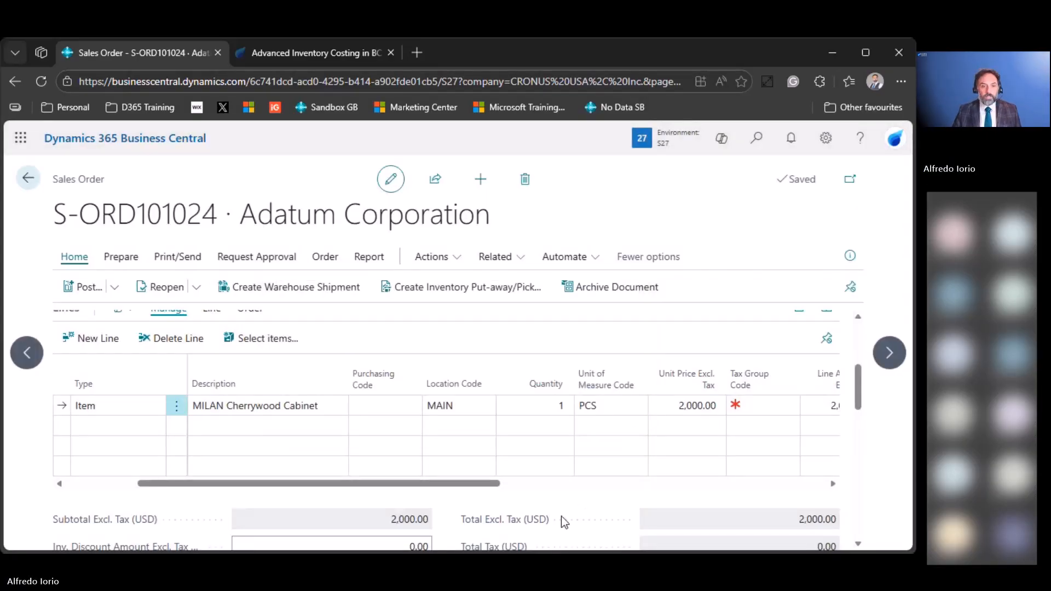
pyautogui.click(756, 144)
pyautogui.write('i')
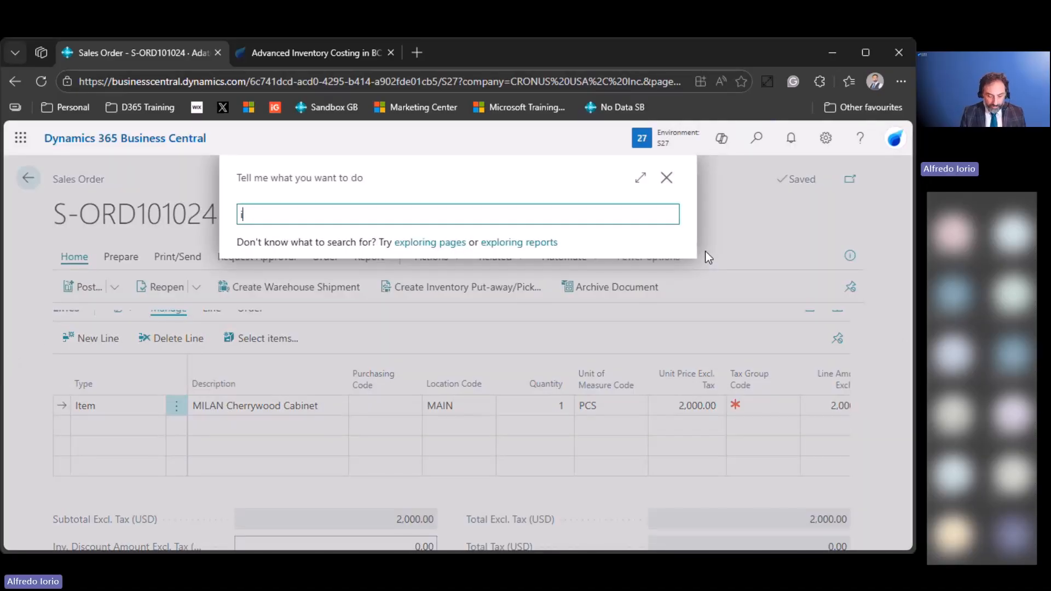
pyautogui.write('nv')
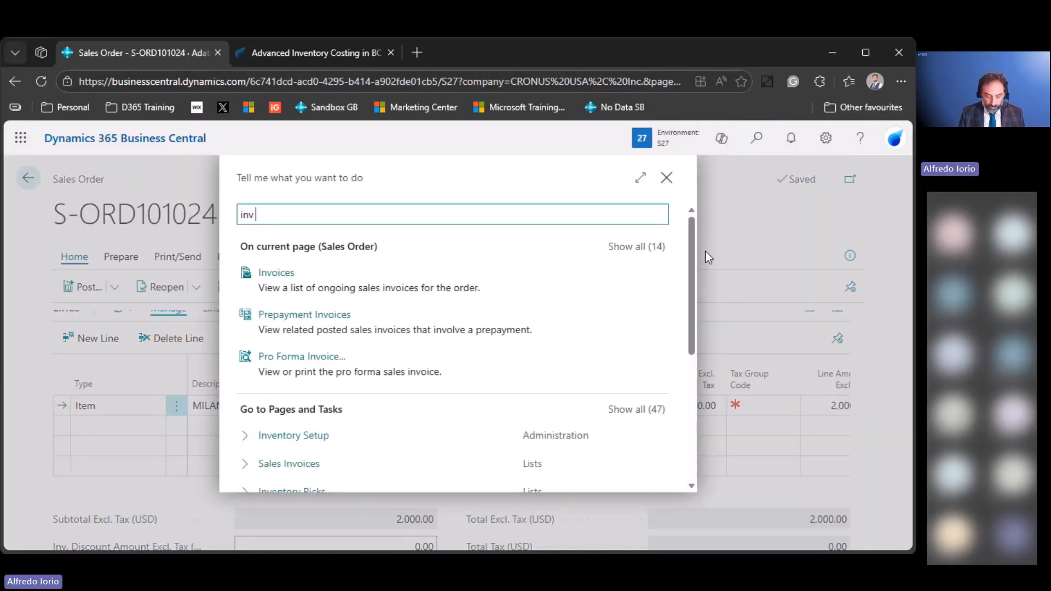
pyautogui.write(' g/l')
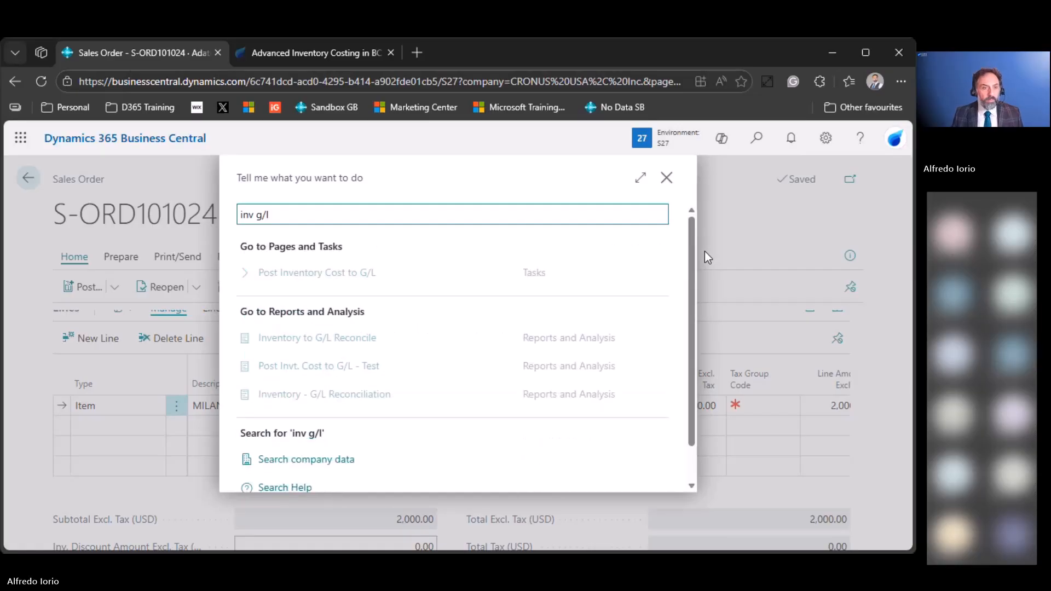
pyautogui.click(343, 279)
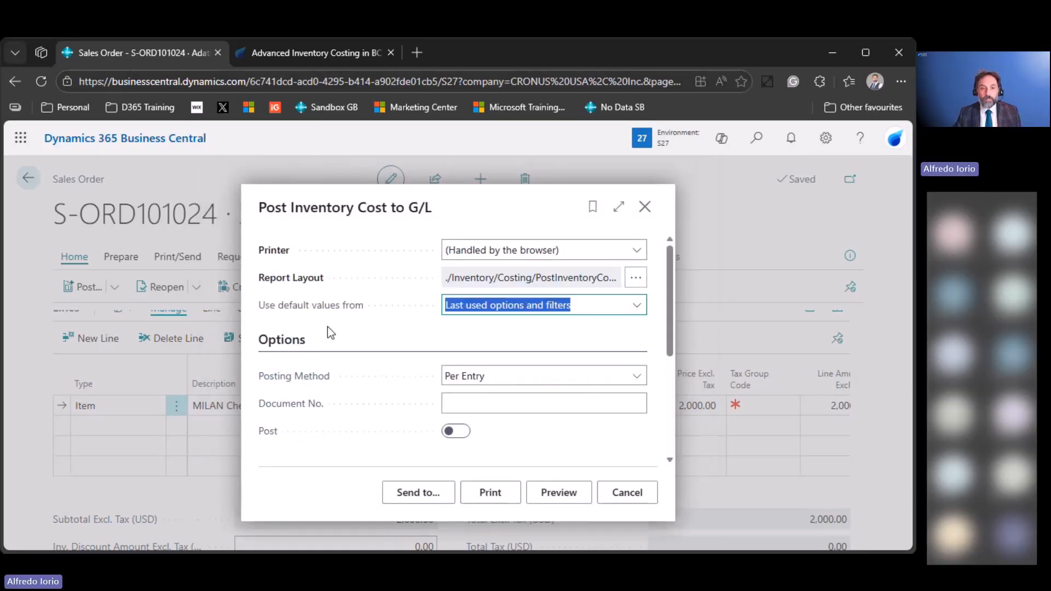
pyautogui.click(644, 206)
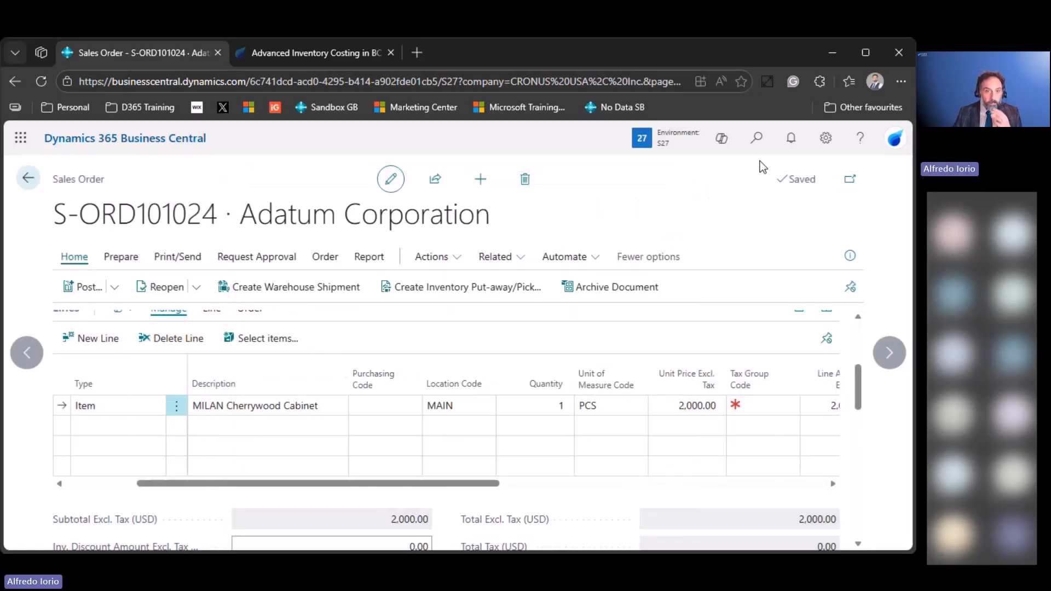
# - Find "inv g/l", open Inventory - G/L Reconciliation and review item 1000's COGS (Interim) row and totals
pyautogui.click(758, 139)
pyautogui.write('inv')
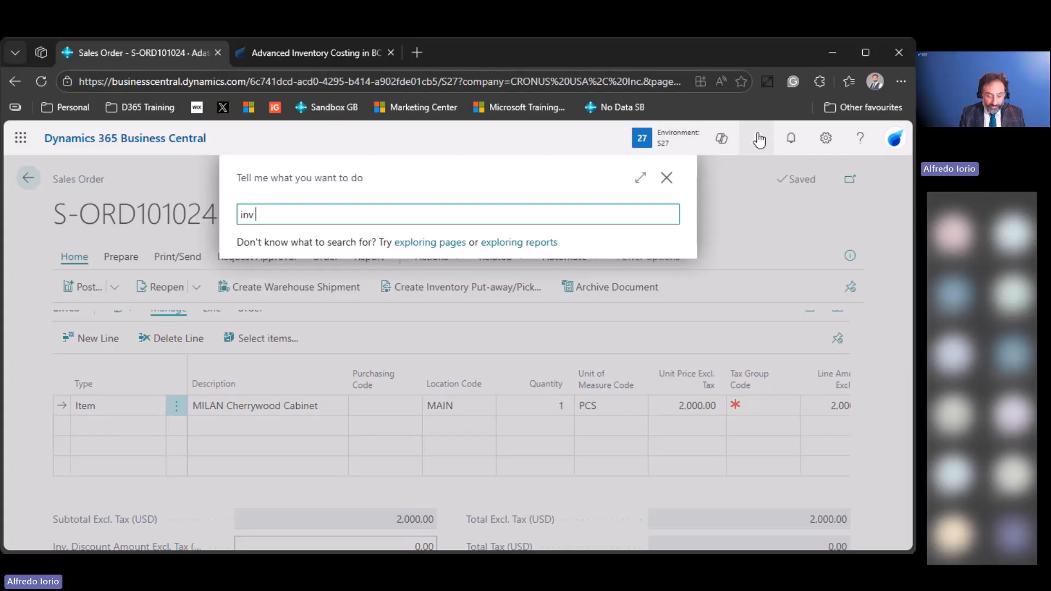
pyautogui.write(' g/l')
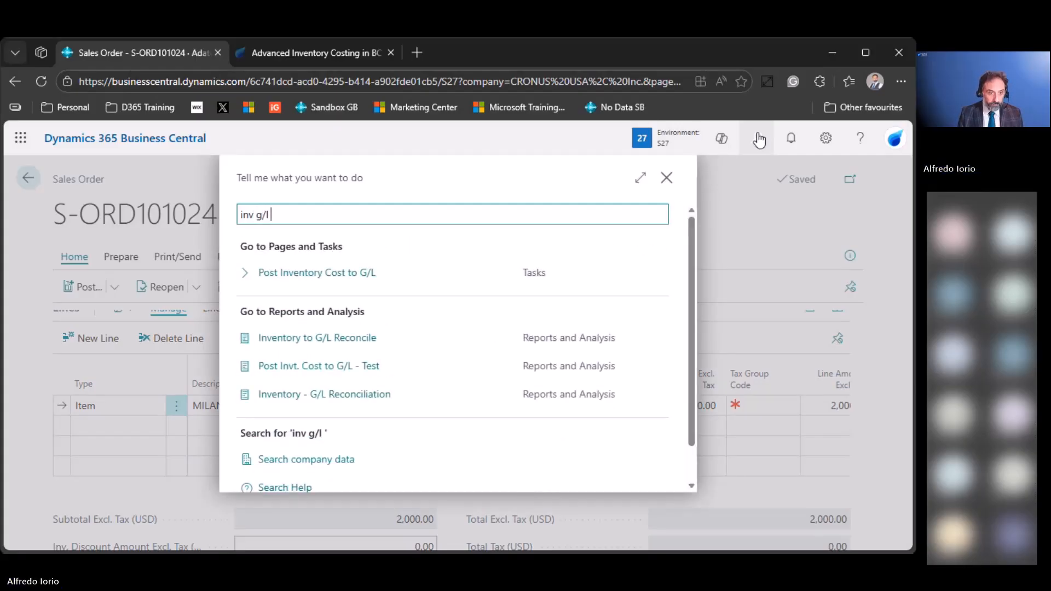
pyautogui.click(386, 404)
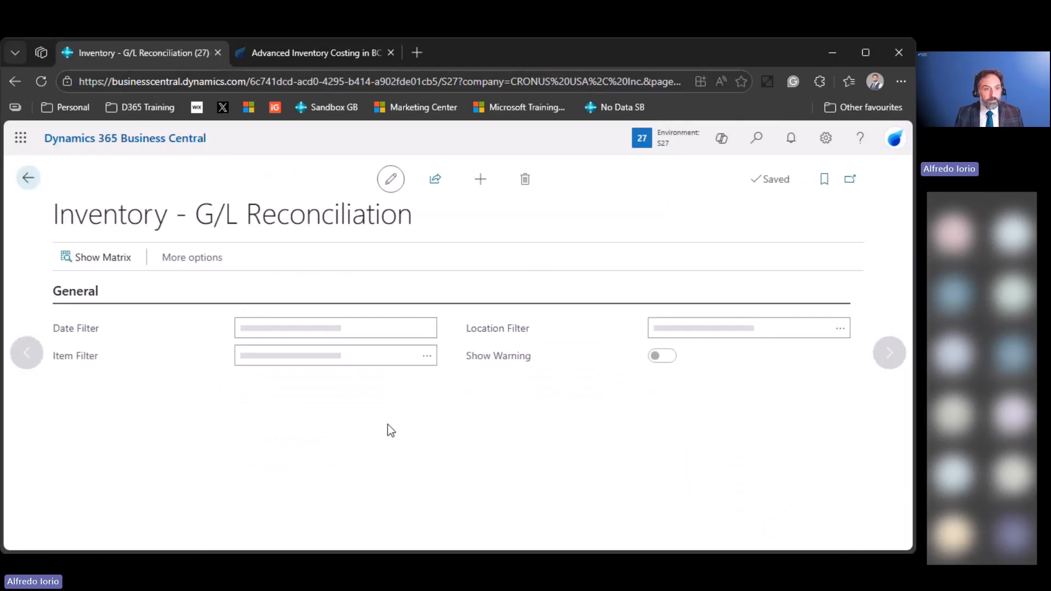
pyautogui.click(82, 256)
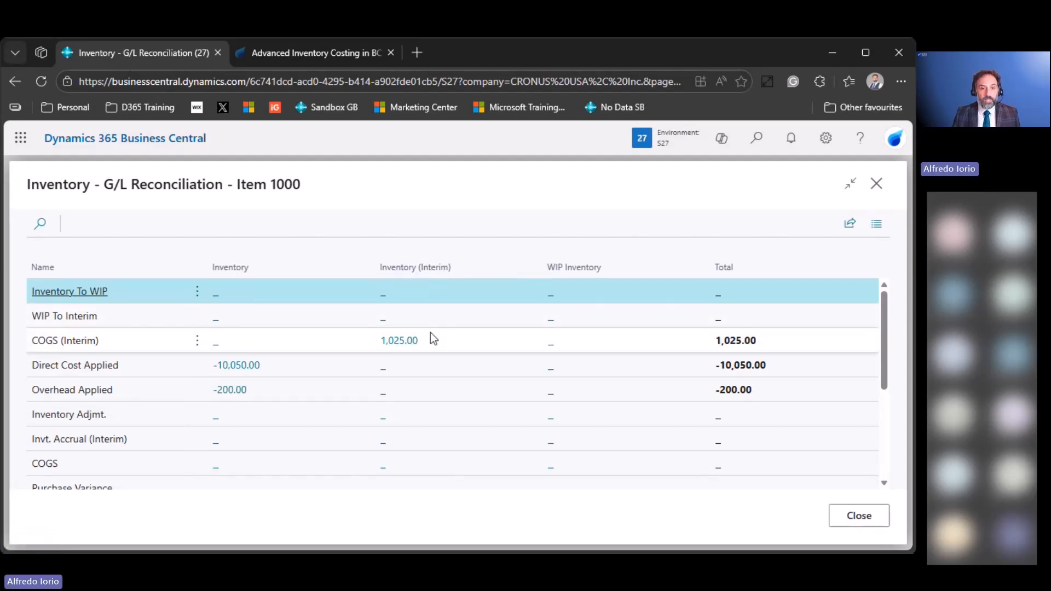
pyautogui.scroll(-5, 430, 333)
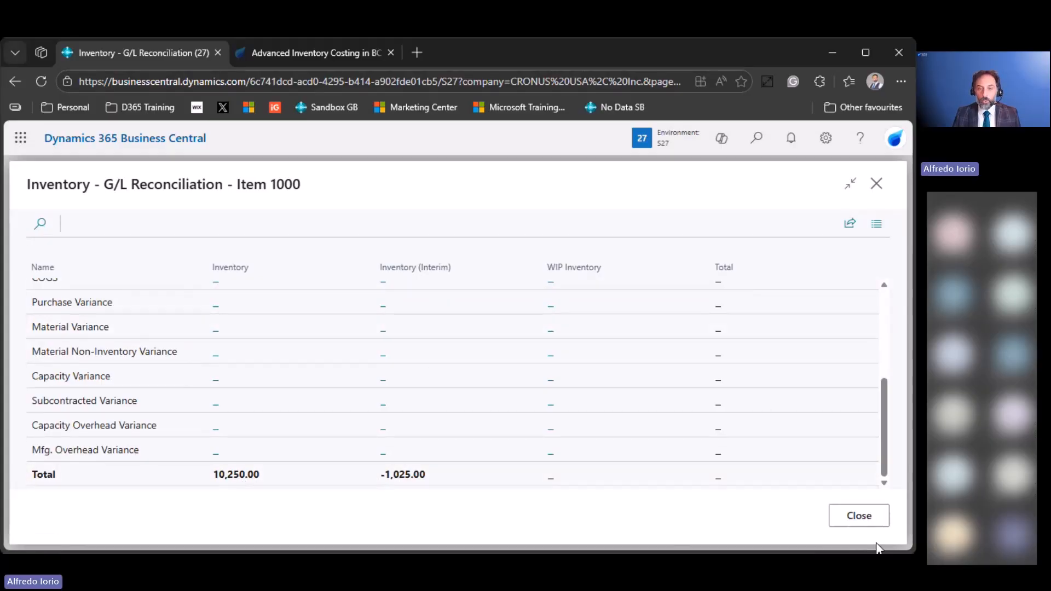
pyautogui.click(859, 516)
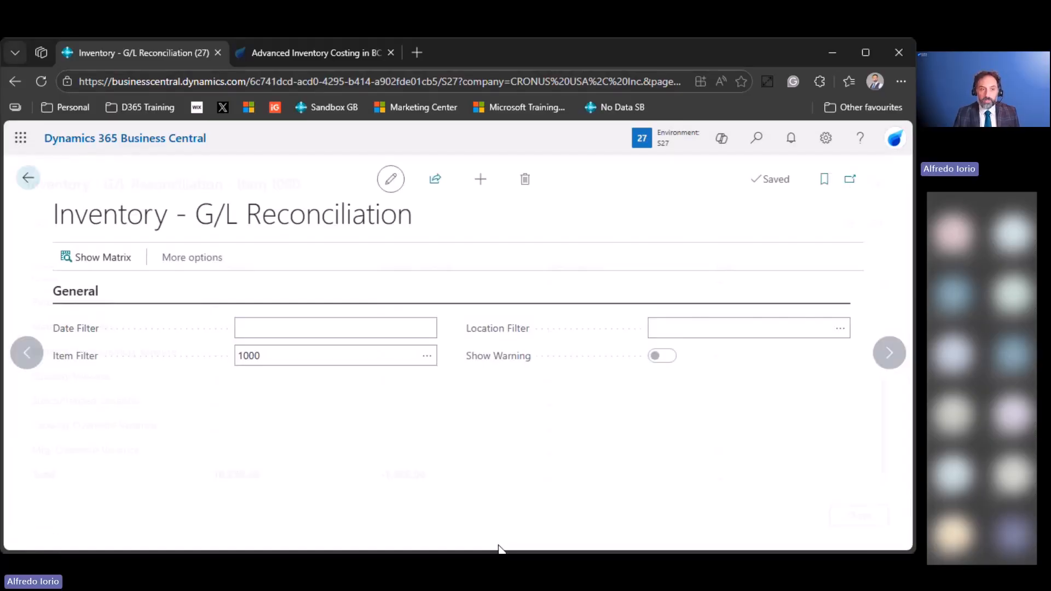
# - Return to the sales order and try to post it with the Ship and Invoice option
pyautogui.click(28, 179)
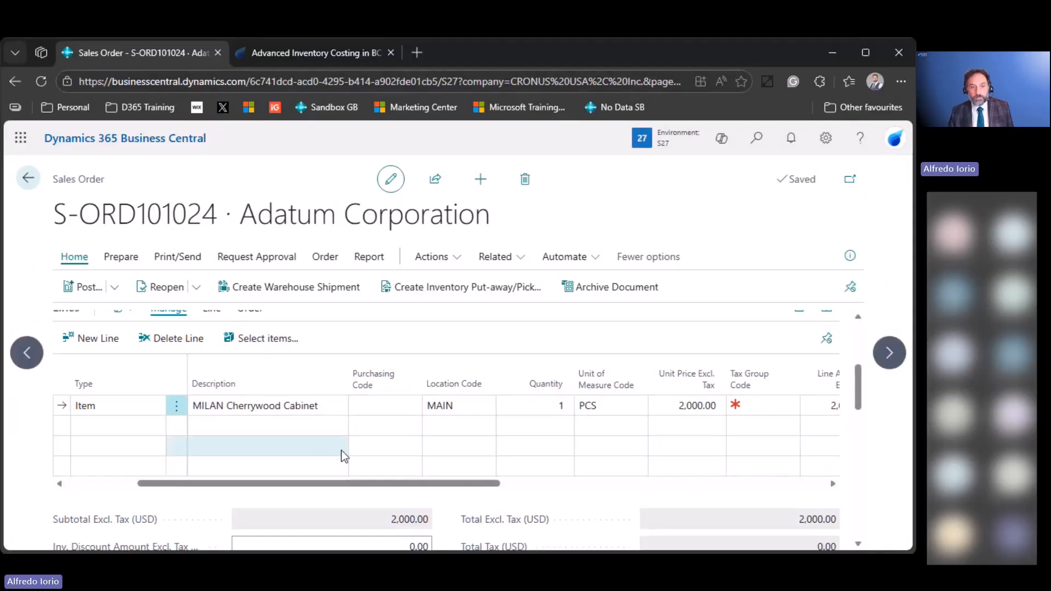
pyautogui.click(116, 289)
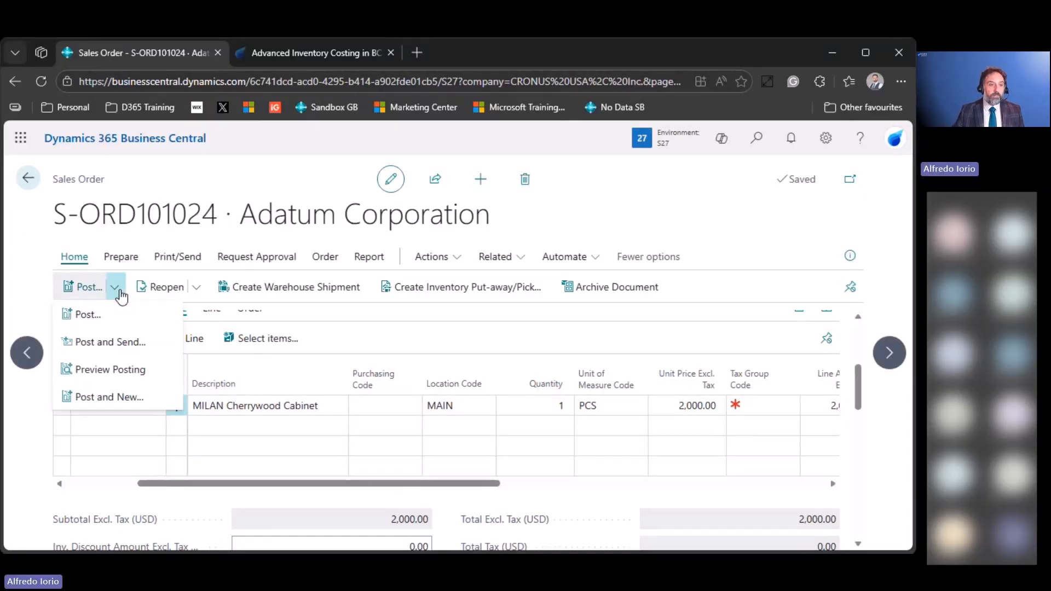
pyautogui.click(121, 323)
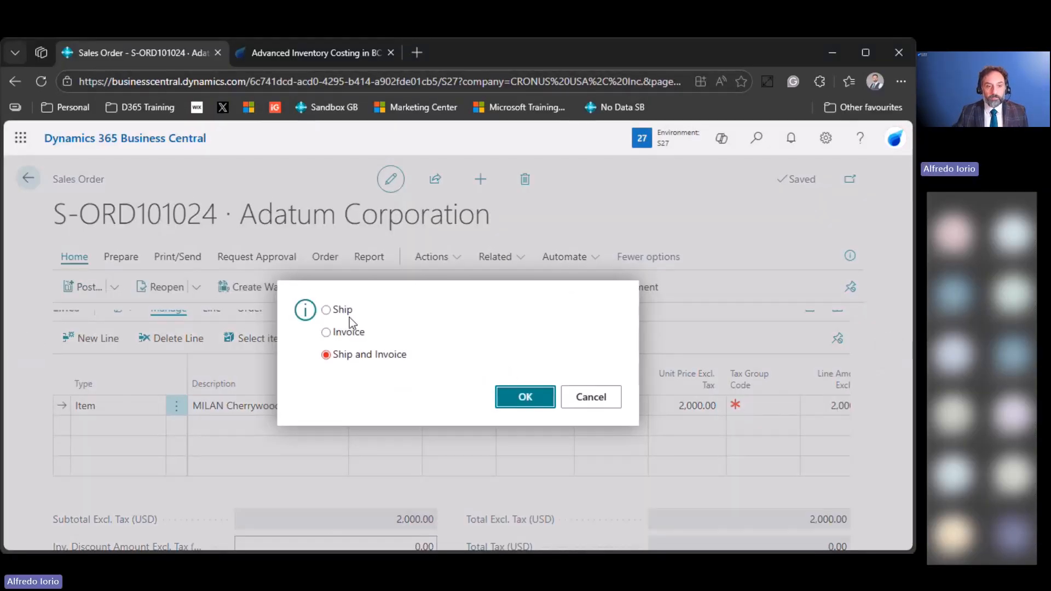
pyautogui.click(531, 400)
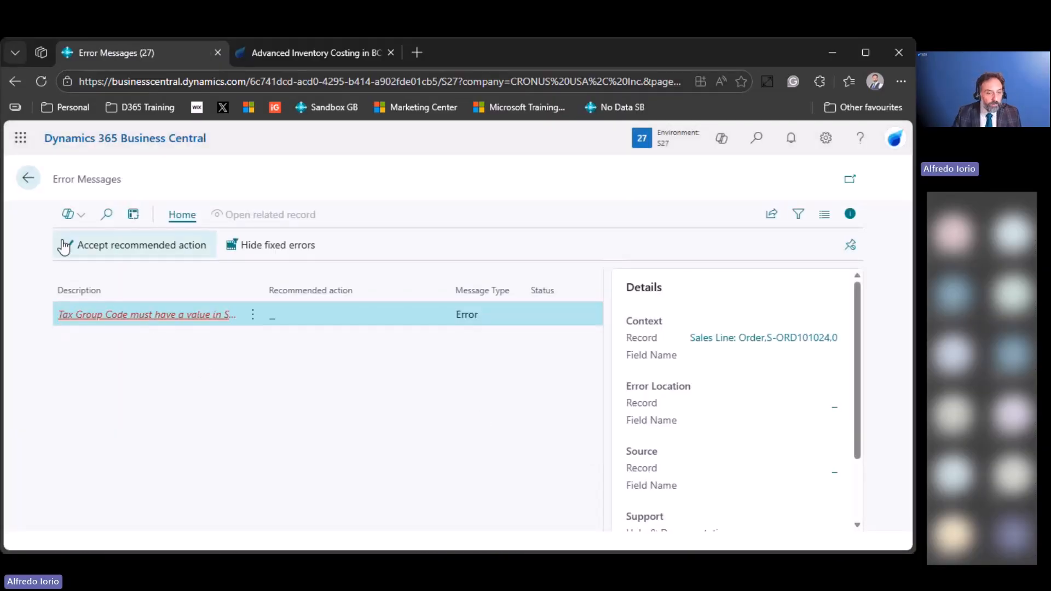
pyautogui.click(28, 177)
# - Try to set the Tax Group Code of the released order's item line to NONTAXABLE, then discard the change
pyautogui.click(767, 405)
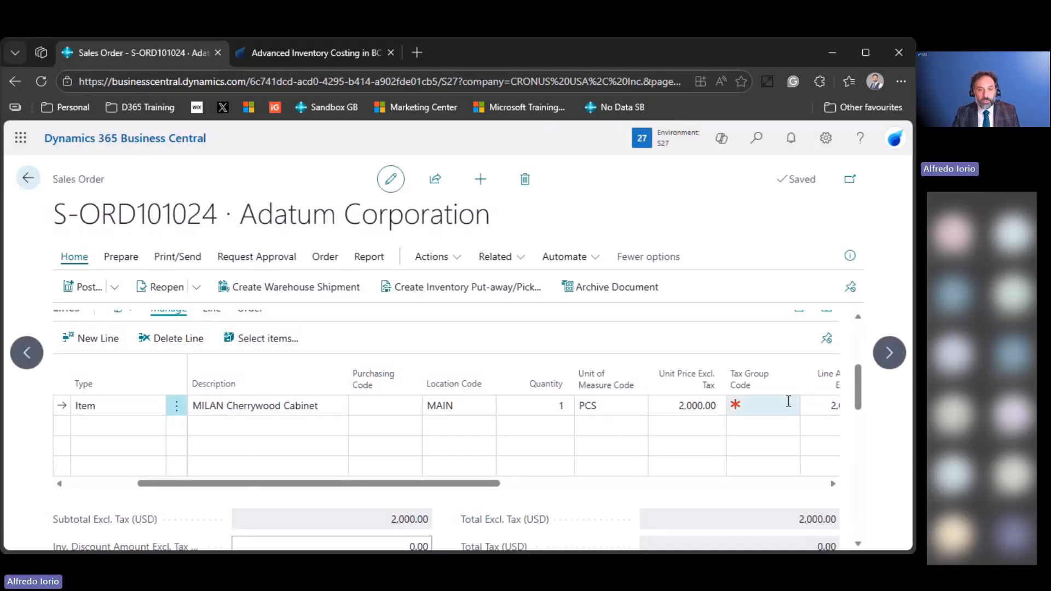
pyautogui.click(788, 406)
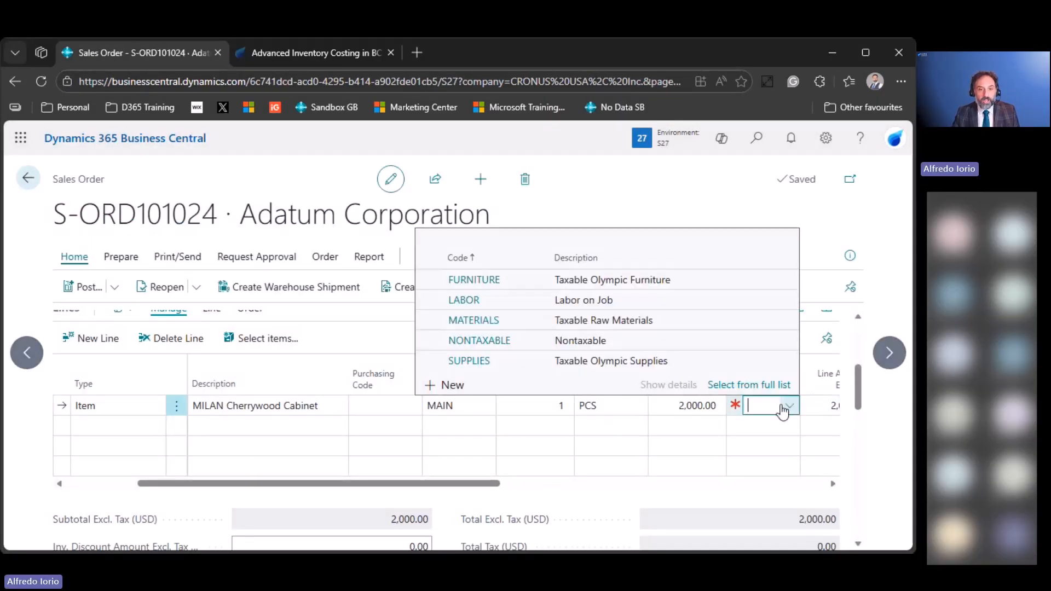
pyautogui.click(679, 342)
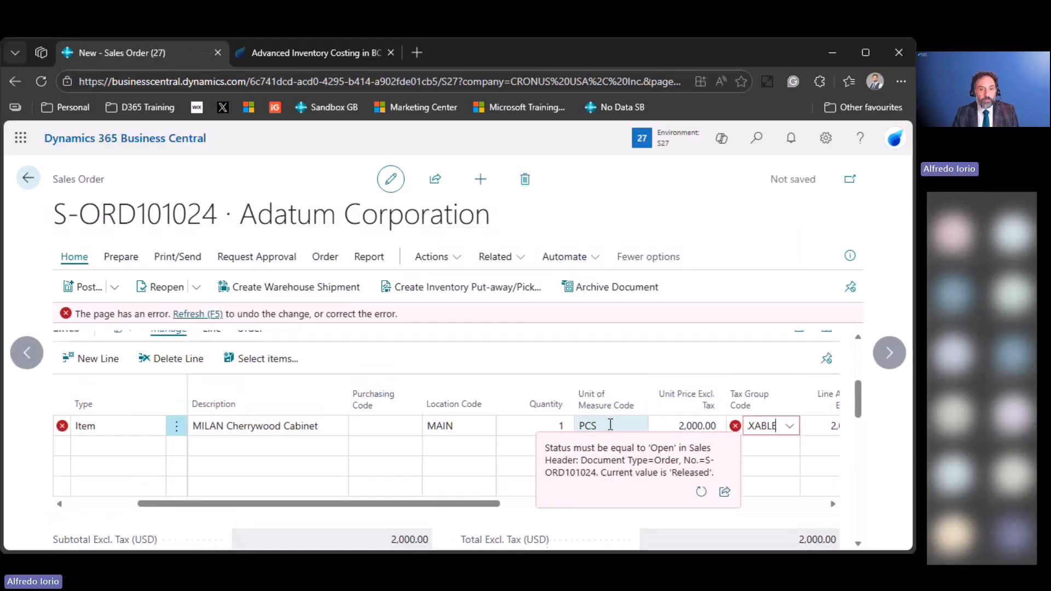
pyautogui.click(189, 315)
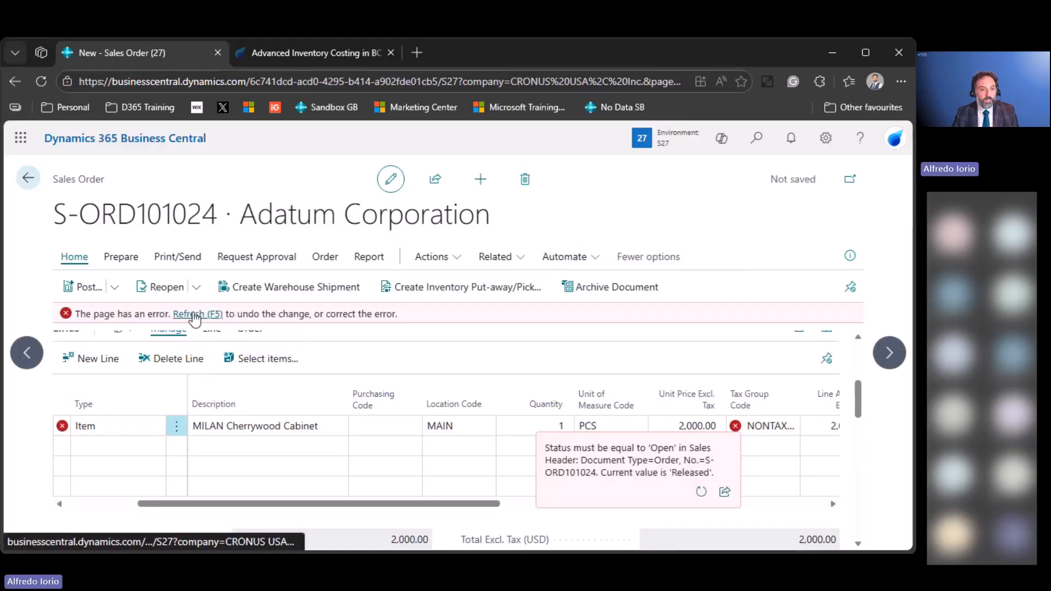
# - Reopen the sales order, set the item line's Tax Group Code to NONTAXABLE and release the order again
pyautogui.click(168, 291)
pyautogui.click(774, 407)
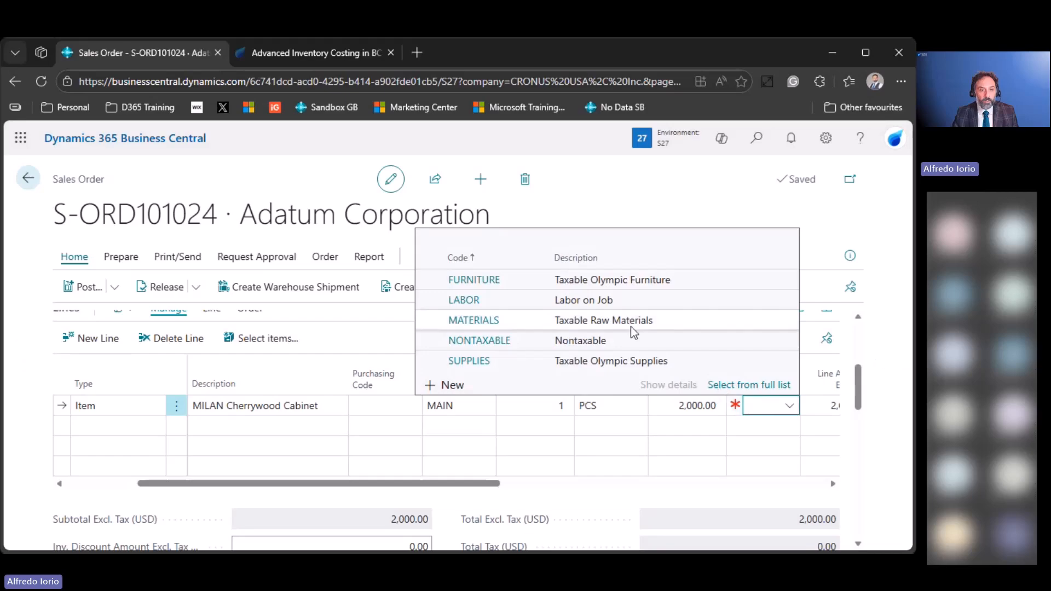
pyautogui.click(167, 295)
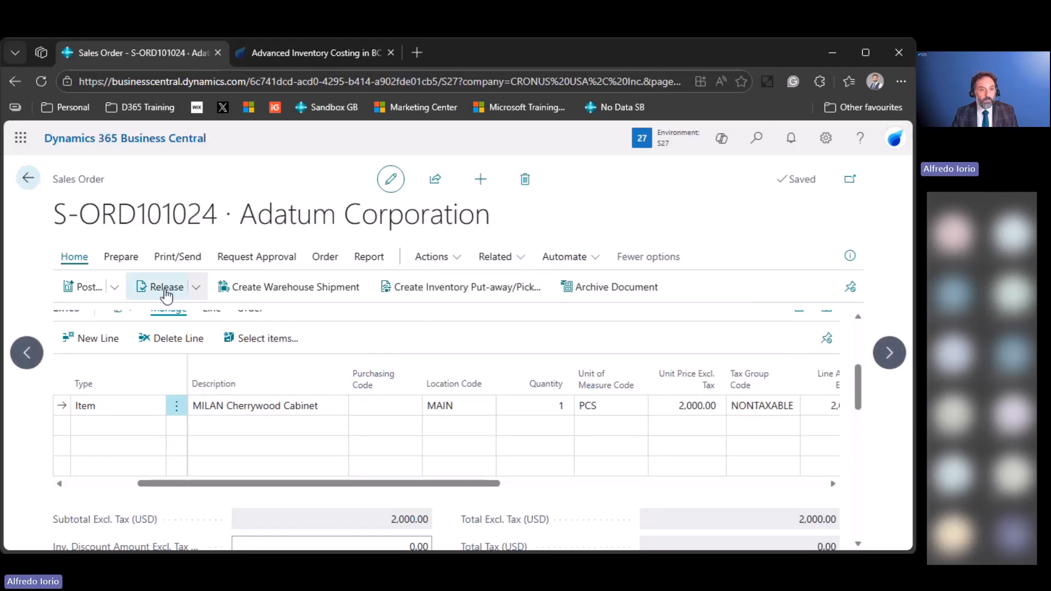
# - Post the sales order with the Ship and Invoice option and decline opening the posted invoice
pyautogui.click(114, 286)
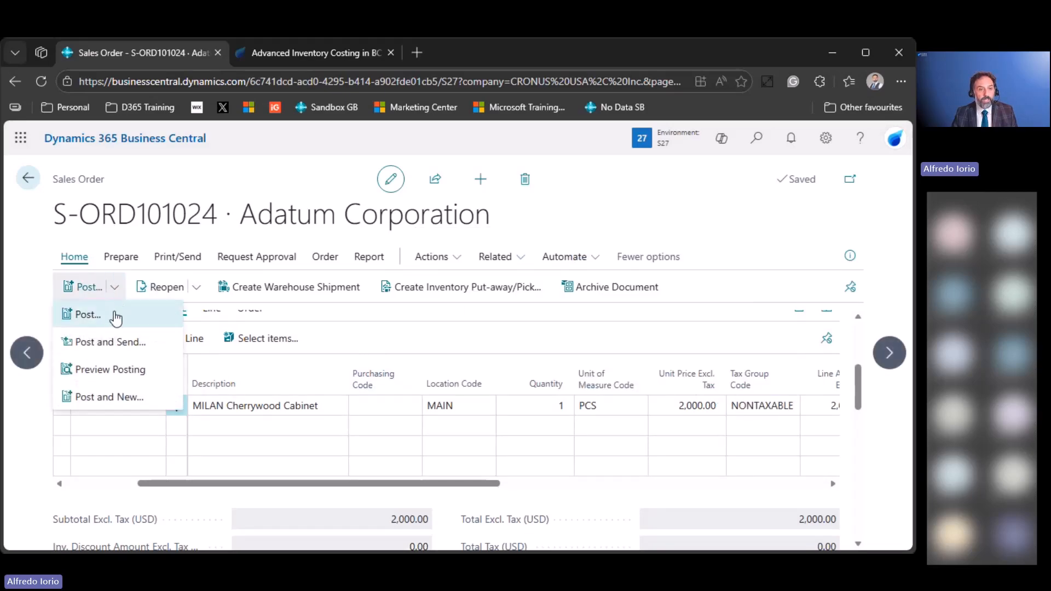
pyautogui.click(93, 312)
pyautogui.click(531, 401)
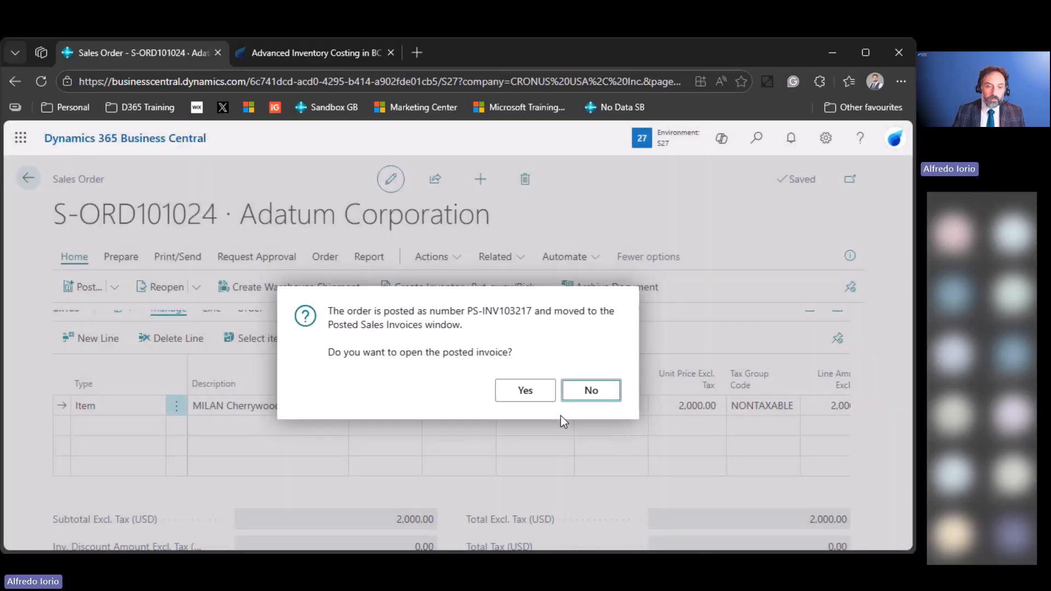
pyautogui.click(582, 393)
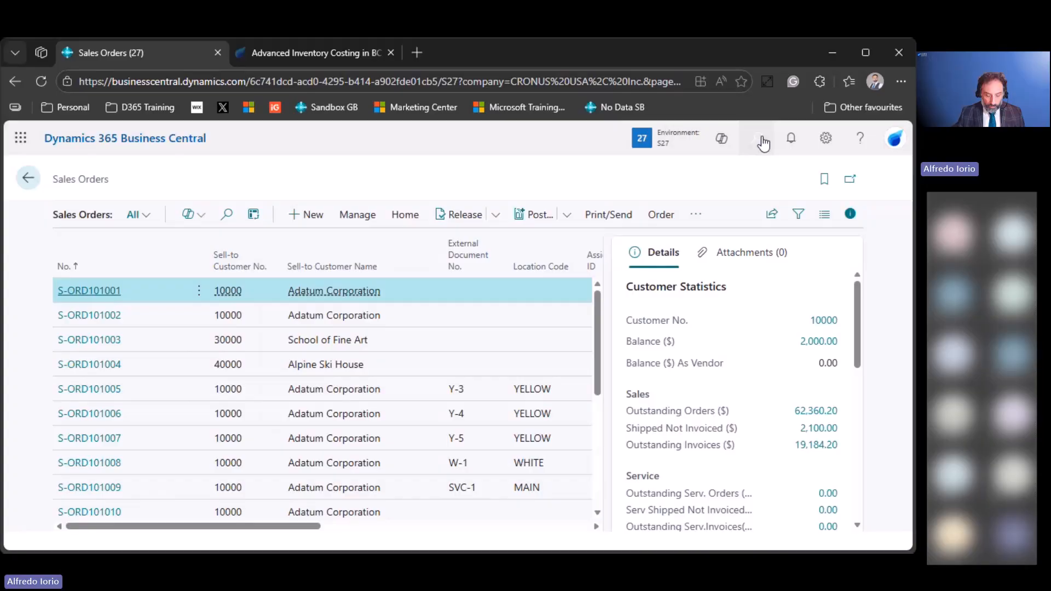
# - Find "inv g/l", open Inventory - G/L Reconciliation and show the matrix for item 1000
pyautogui.click(761, 141)
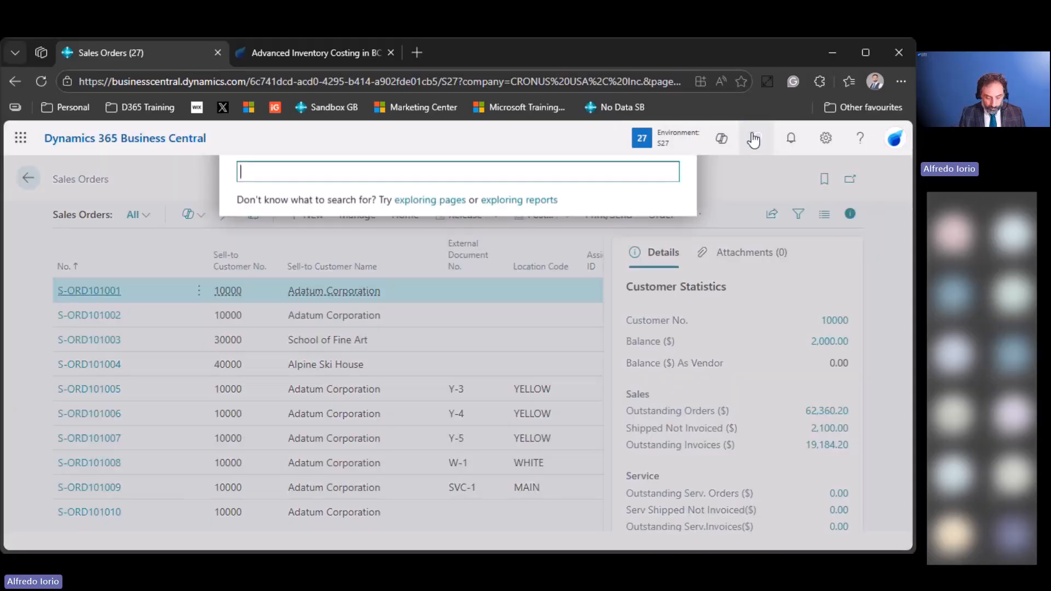
pyautogui.write('inv g')
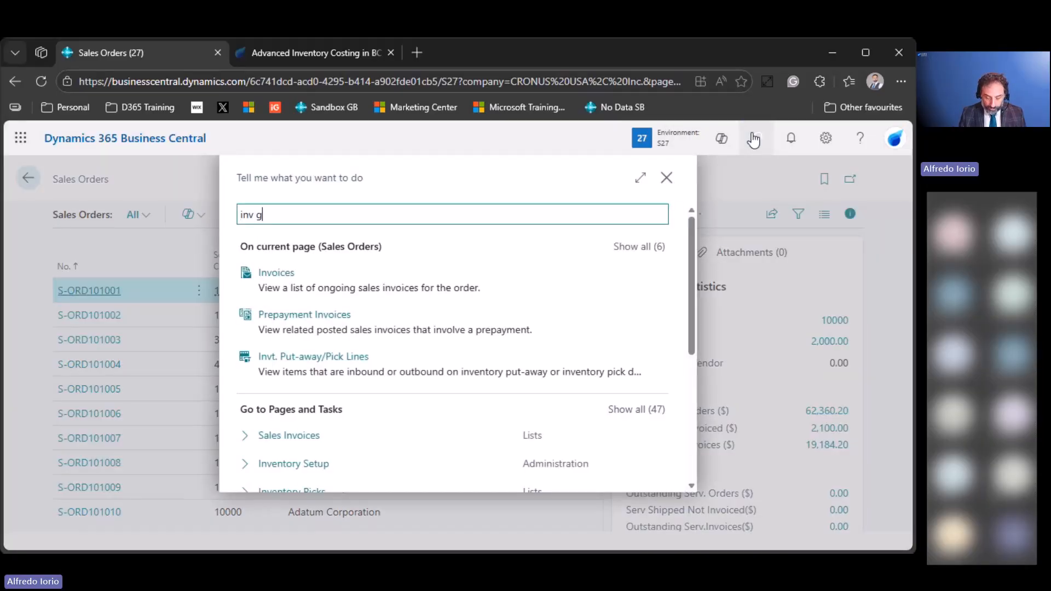
pyautogui.write('/l')
pyautogui.press('Down')
pyautogui.press('Down')
pyautogui.press('Down')
pyautogui.press('Down')
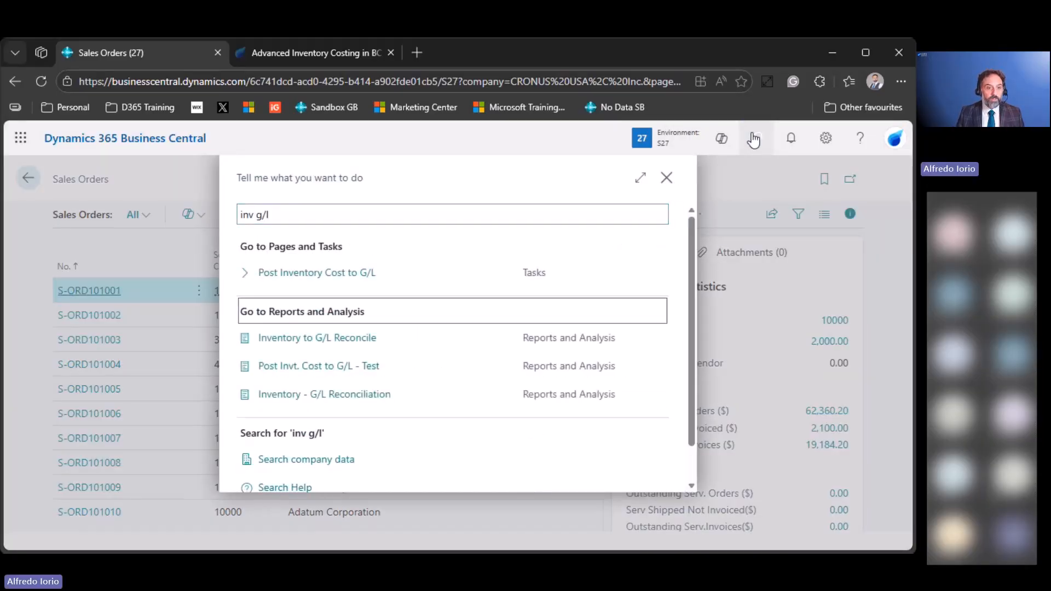
pyautogui.press('Return')
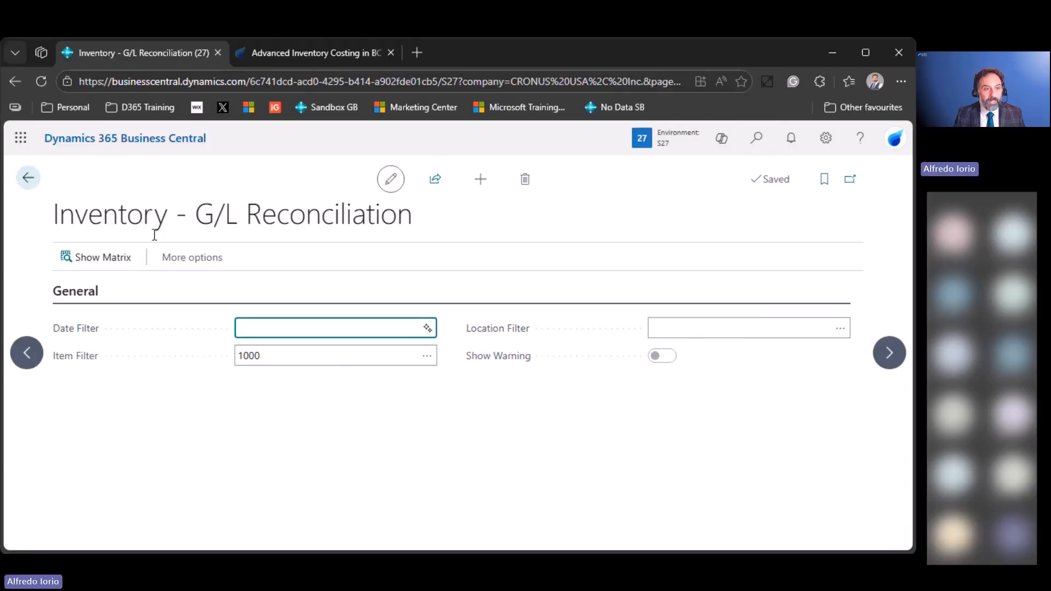
pyautogui.click(107, 257)
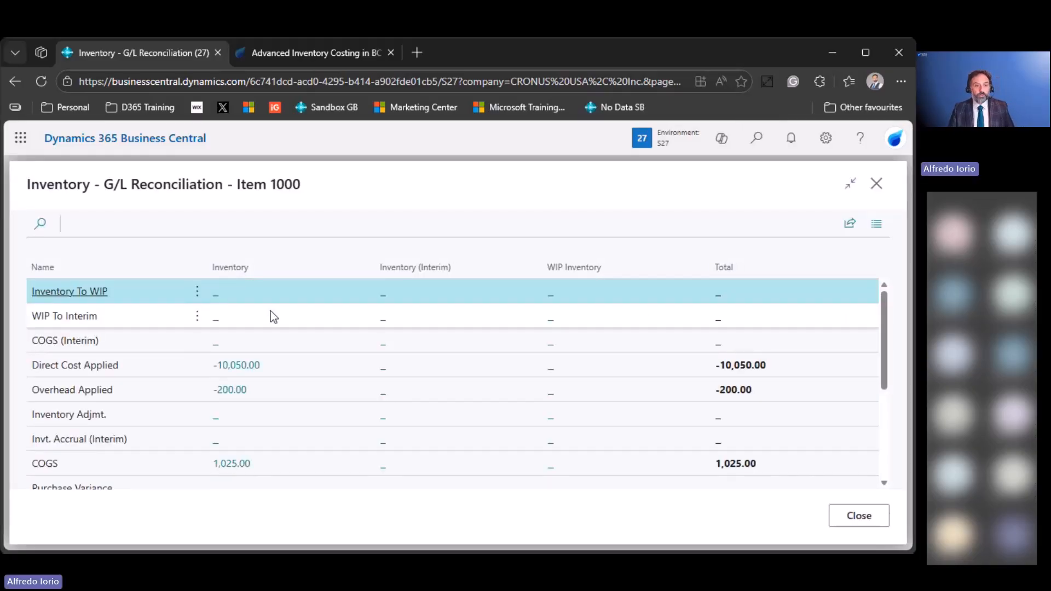
# - Examine item 1000's COGS, Direct Cost Applied, Overhead Applied and Total rows, then close the reconciliation matrix
pyautogui.click(272, 463)
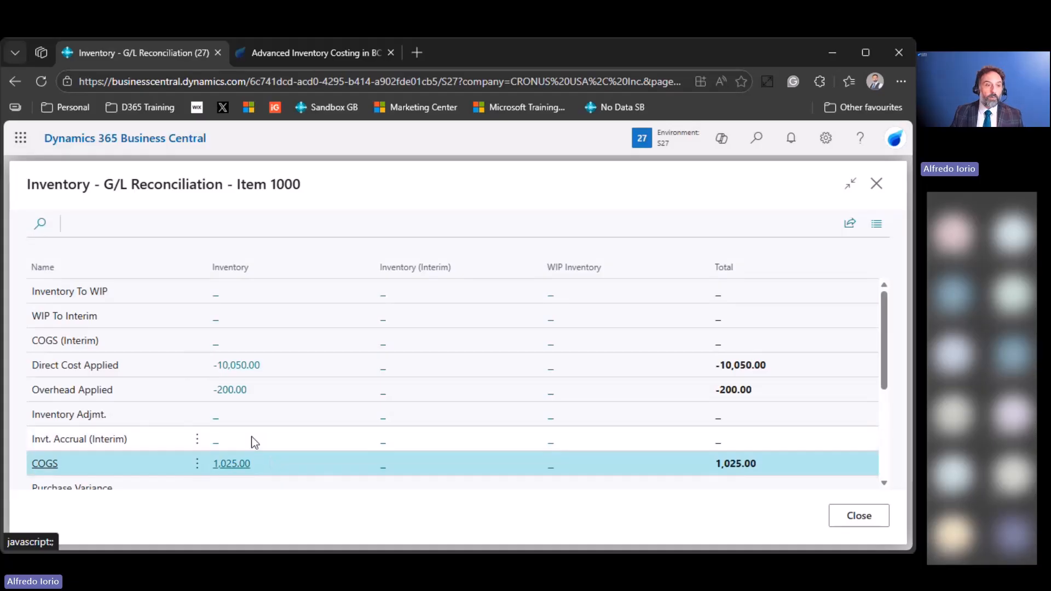
pyautogui.click(298, 366)
pyautogui.click(295, 389)
pyautogui.scroll(-3, 288, 383)
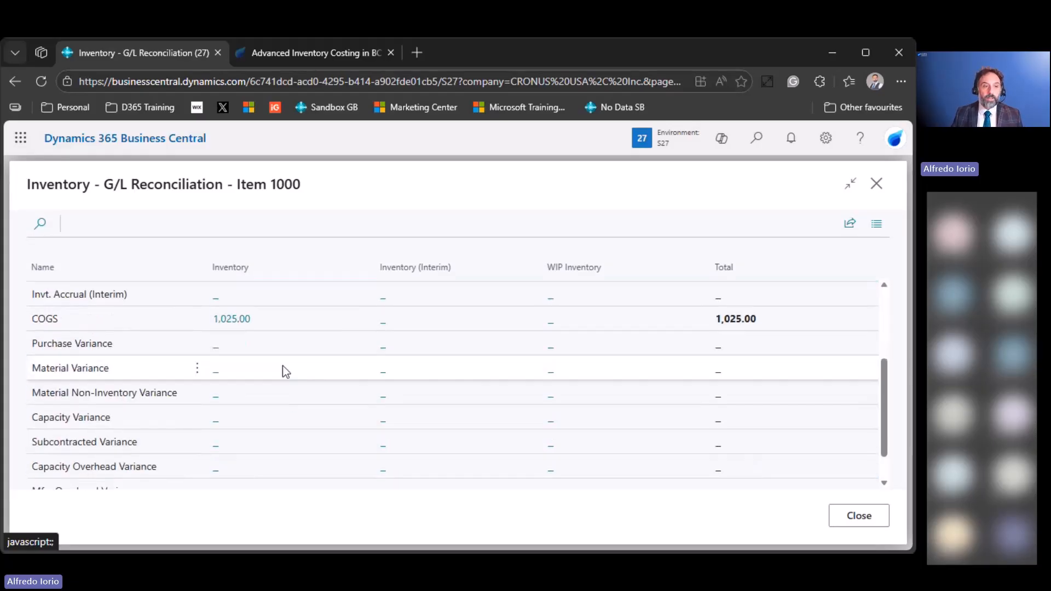
pyautogui.click(284, 325)
pyautogui.scroll(-1, 280, 337)
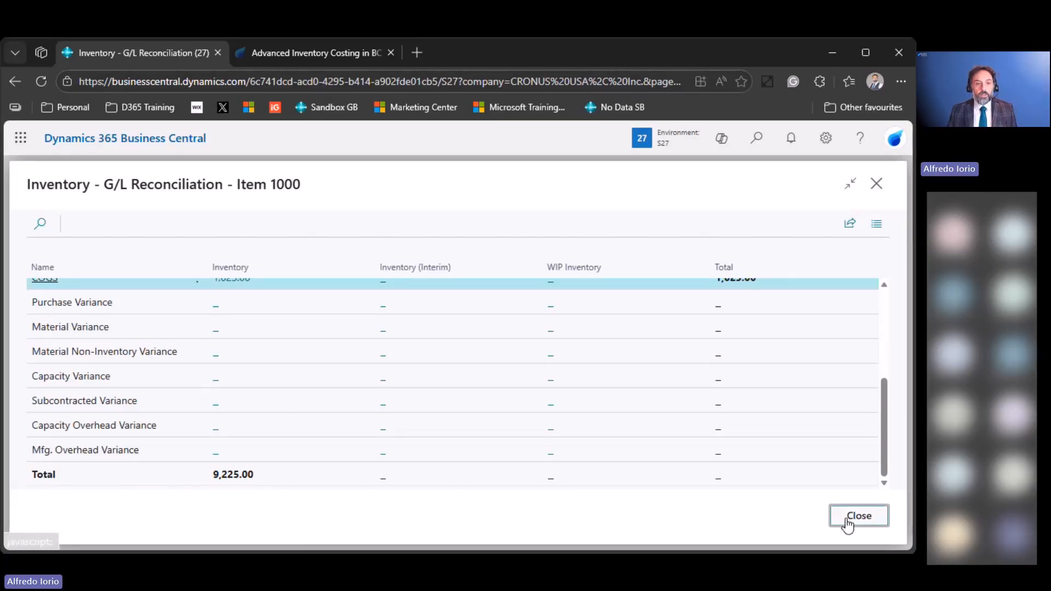
pyautogui.click(849, 520)
# - Leave the open reconciliation, order and invoice pages for the home page and switch to the Advanced Inventory Costing presentation
pyautogui.click(27, 182)
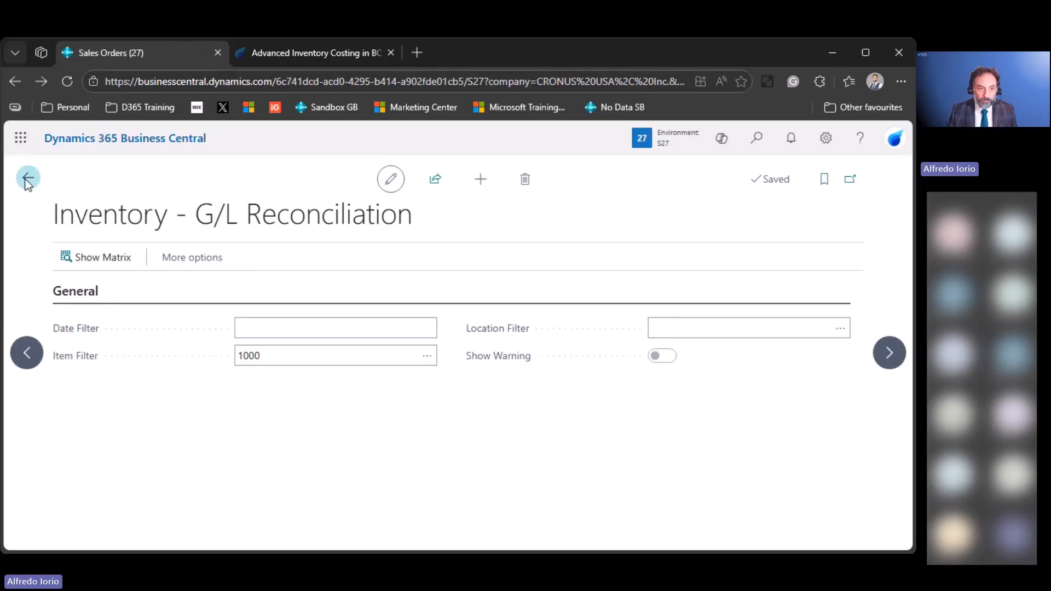
pyautogui.click(27, 181)
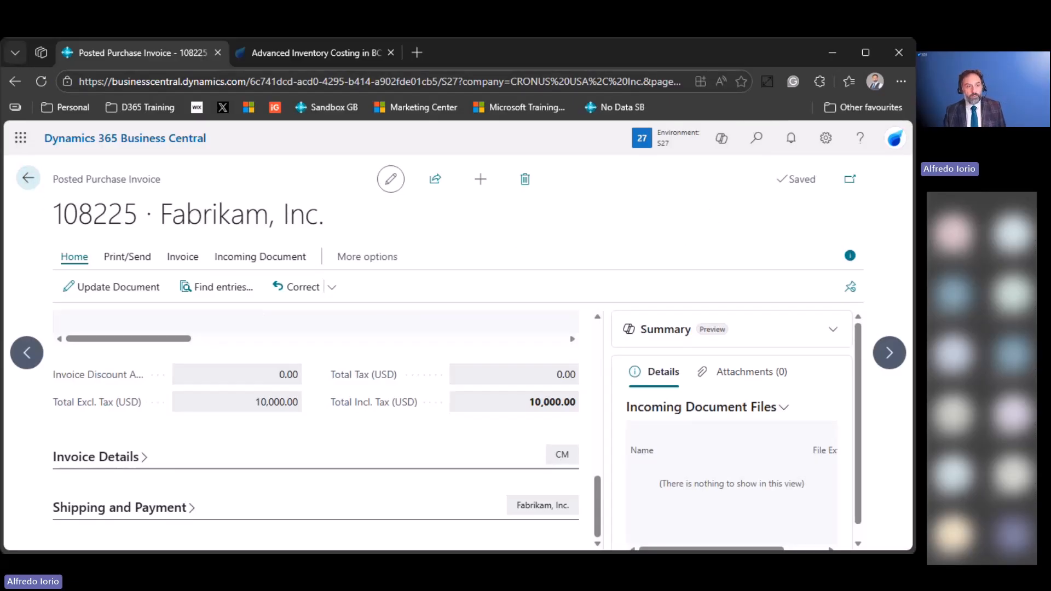
pyautogui.click(17, 182)
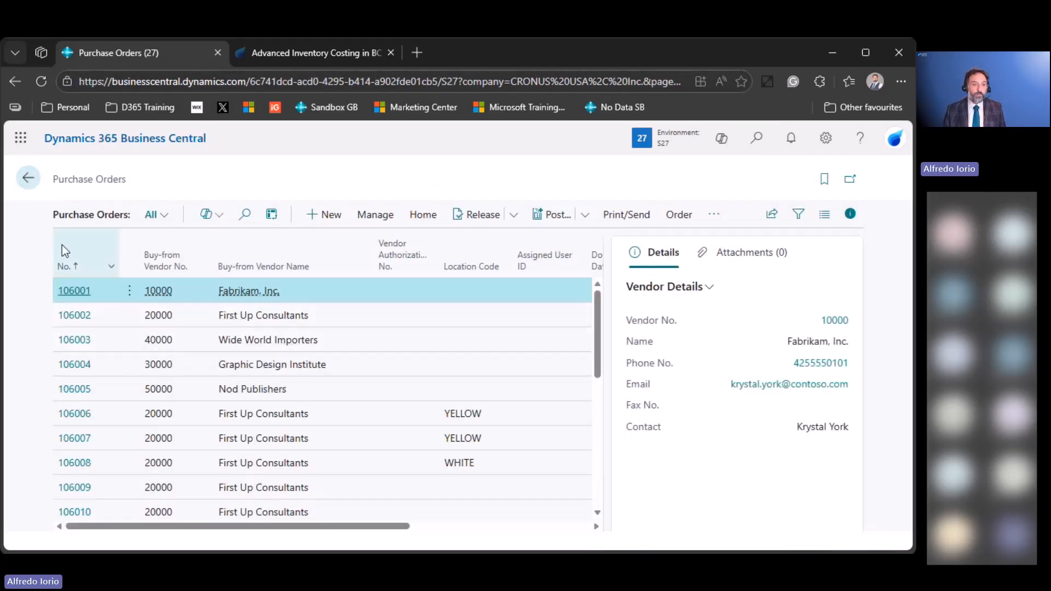
pyautogui.click(25, 181)
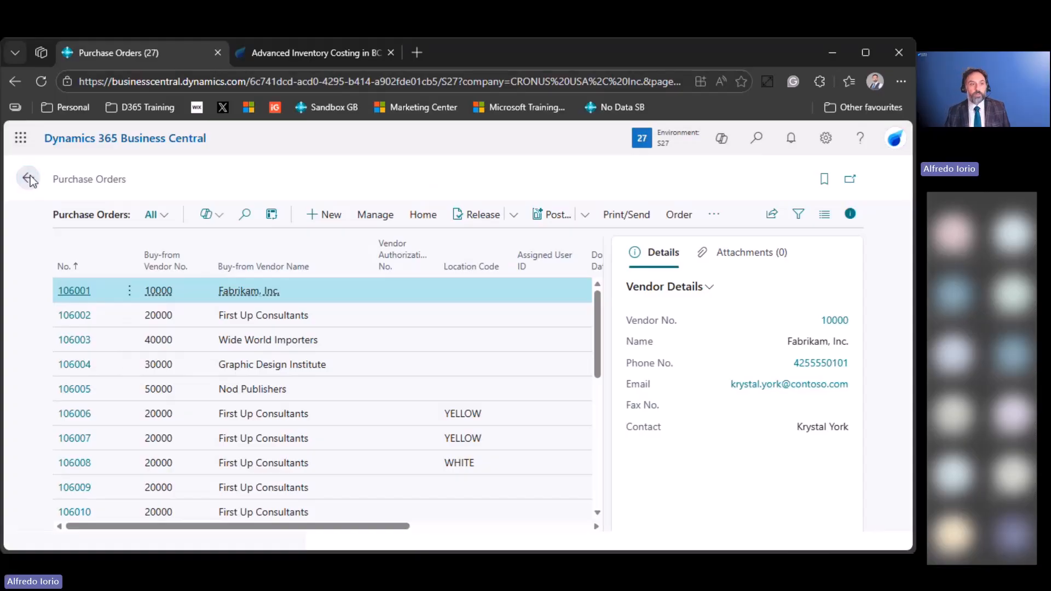
pyautogui.click(32, 180)
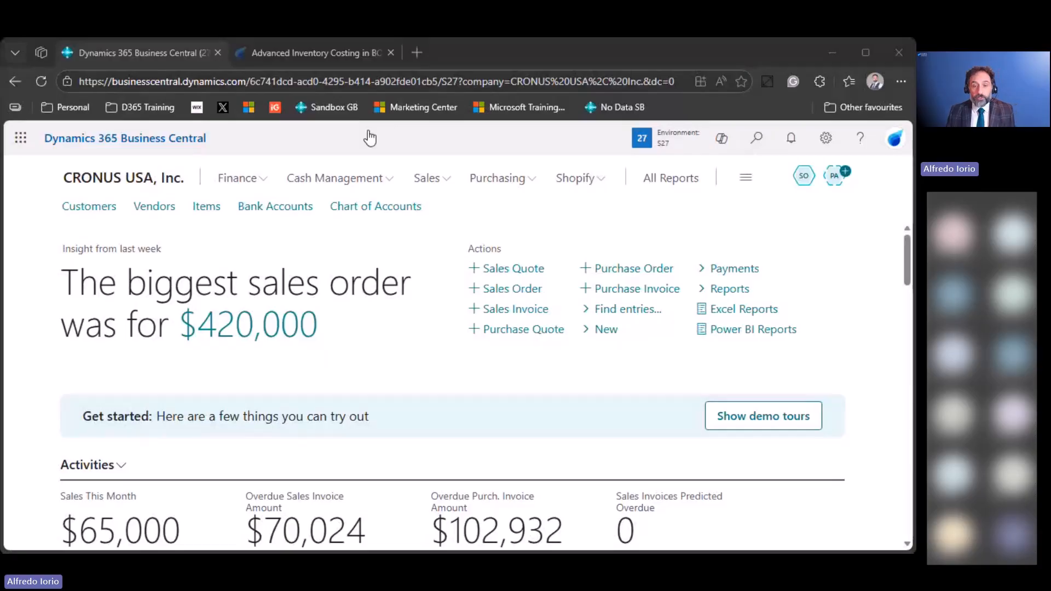
pyautogui.hotkey('alt', 'Tab')
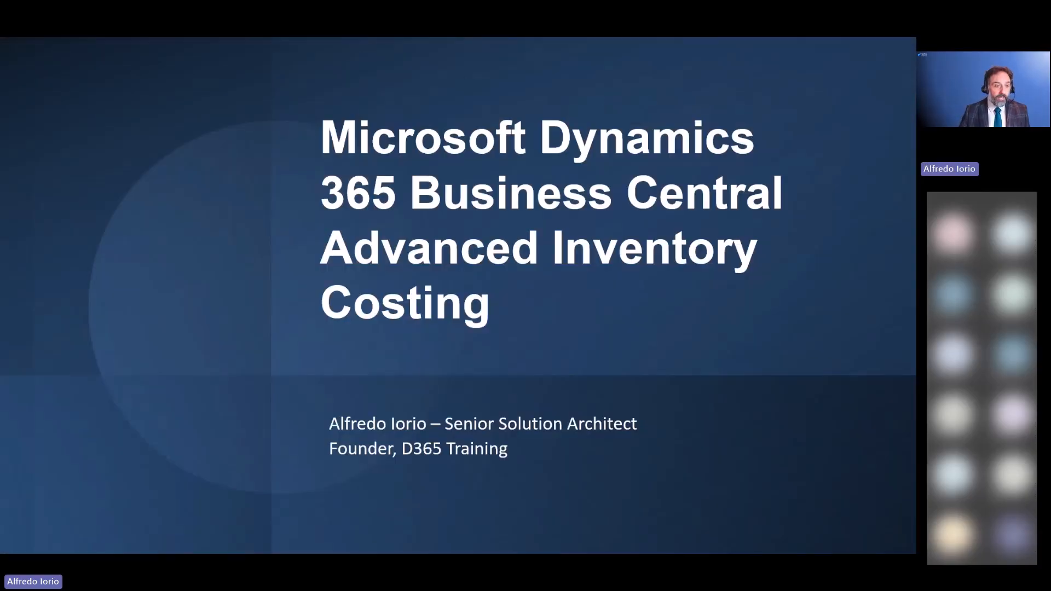